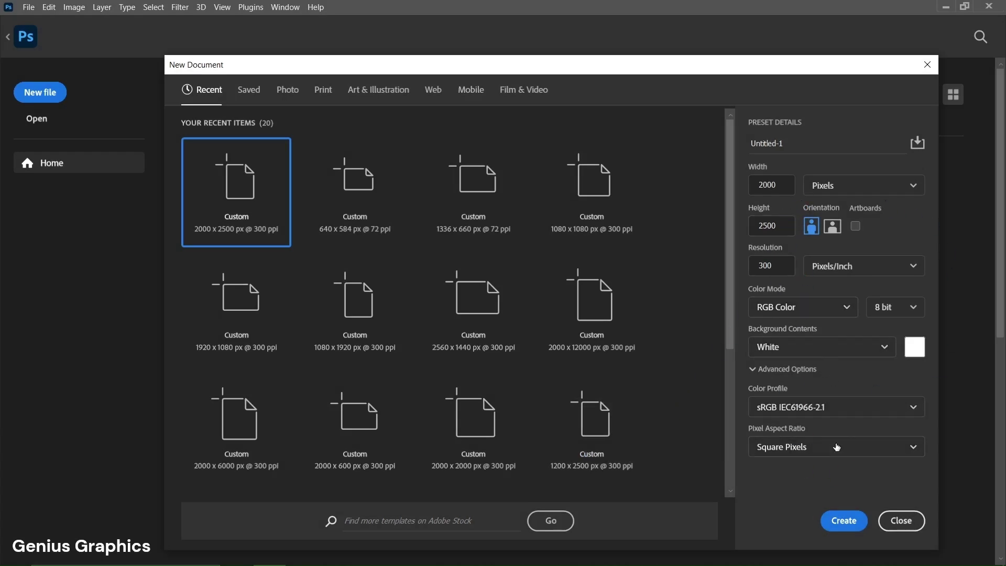
- Create a 2000 x 2500 px, 300 ppi document with a 2-column, 2-row guide layout and margins of 175 px top/bottom and 230 px left/right
click(841, 515)
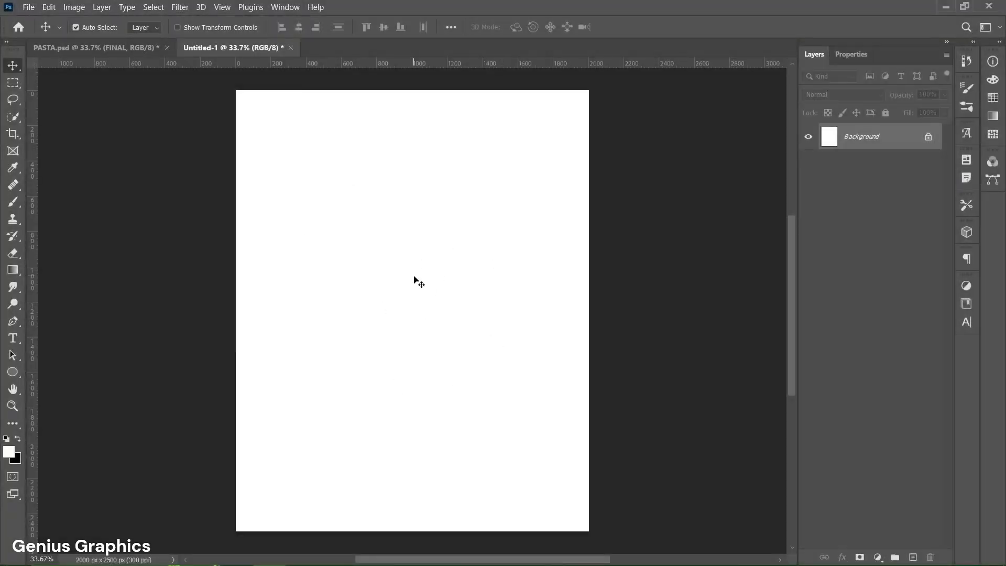
click(222, 6)
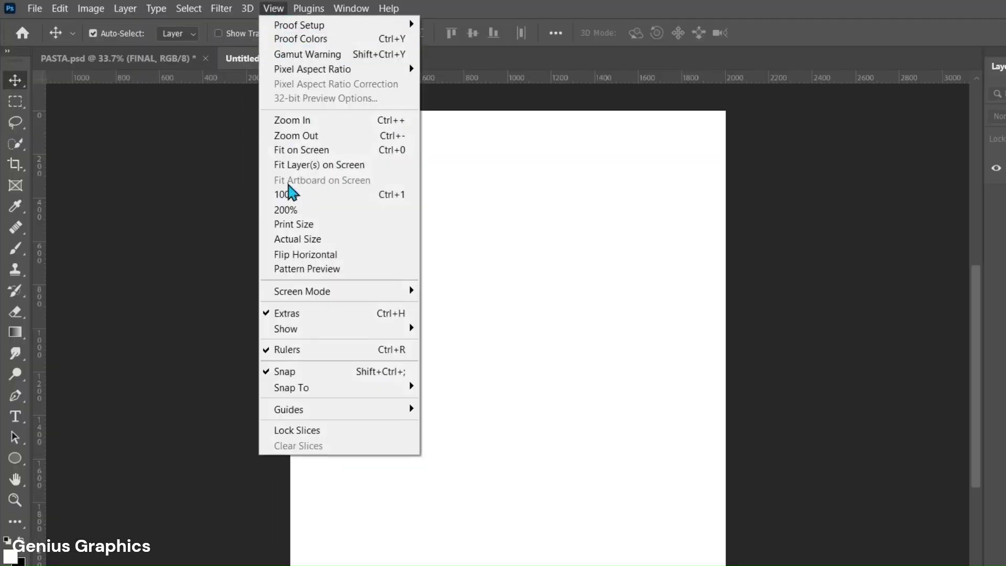
mouse_move(334, 418)
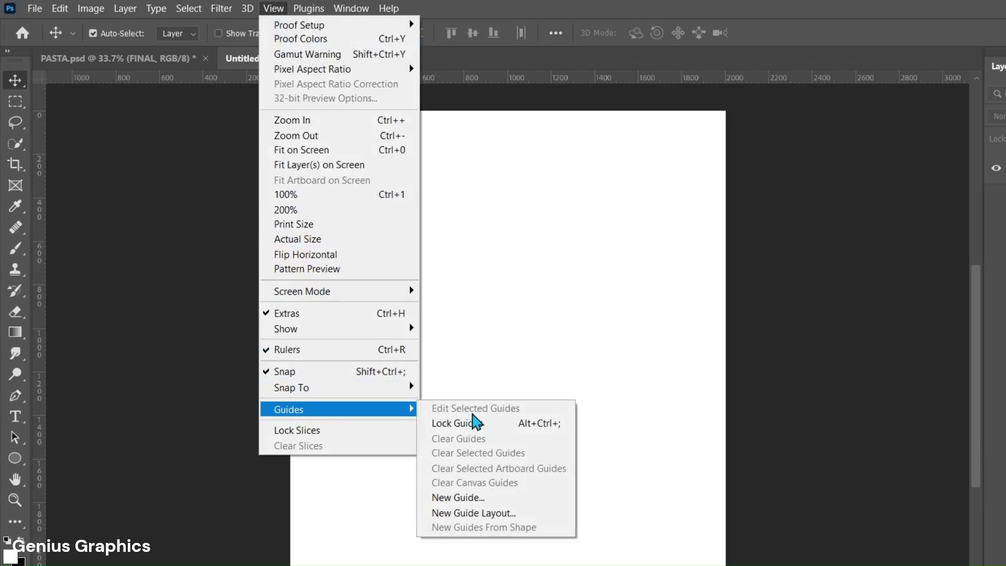
click(457, 514)
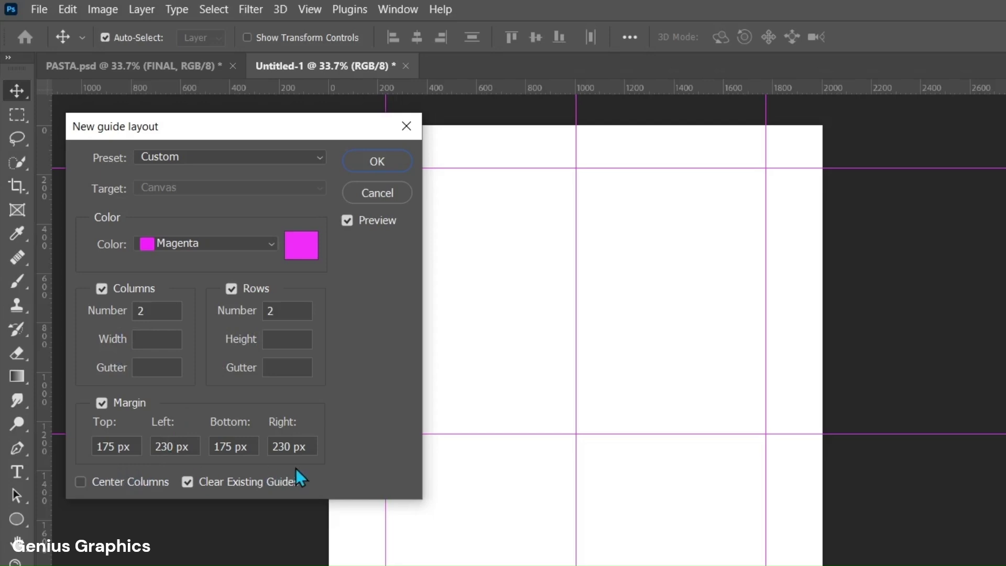
click(400, 158)
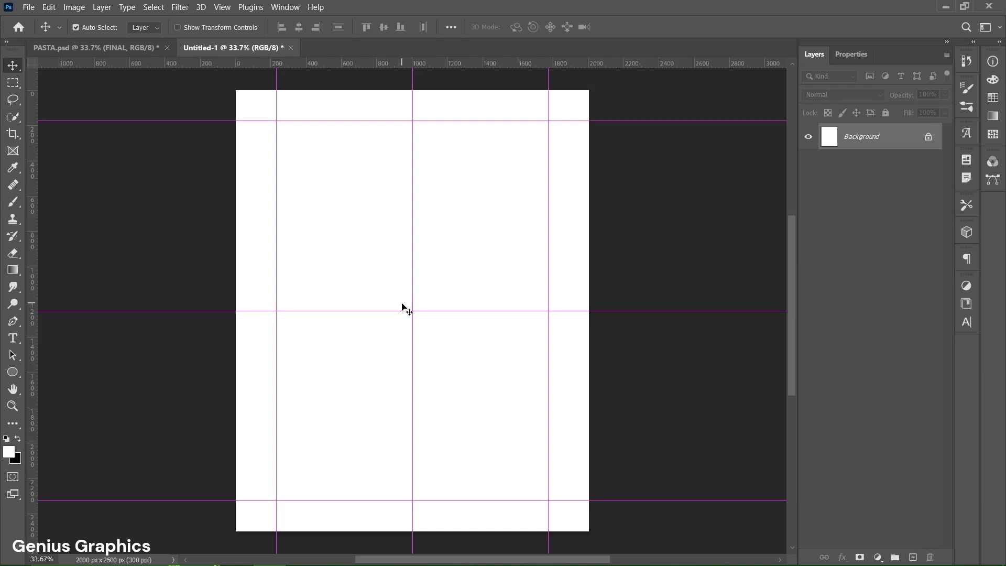
- Select the lower half of the canvas with a rectangular marquee and fill it with a Solid Color layer in #0b5838
right_click(16, 89)
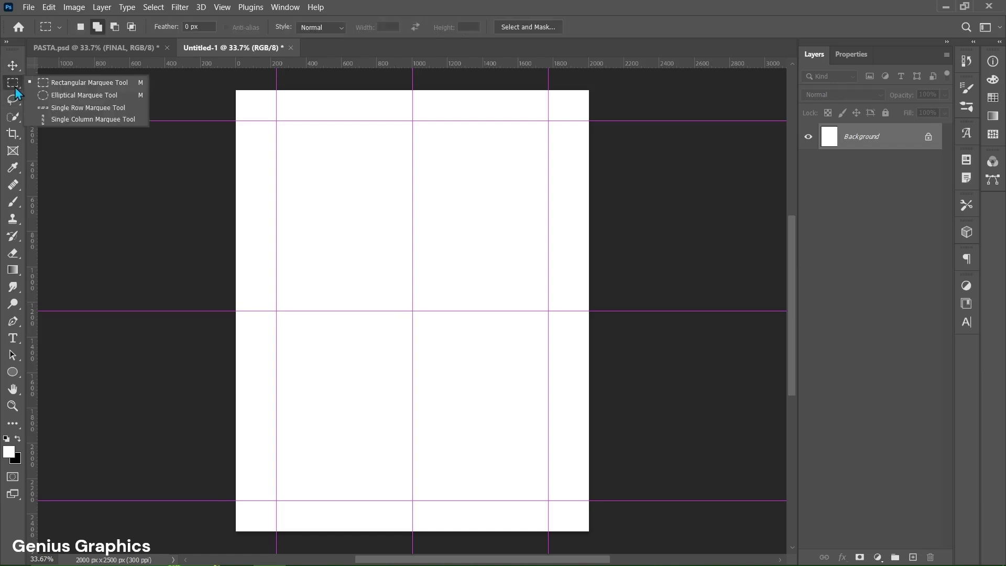
click(57, 84)
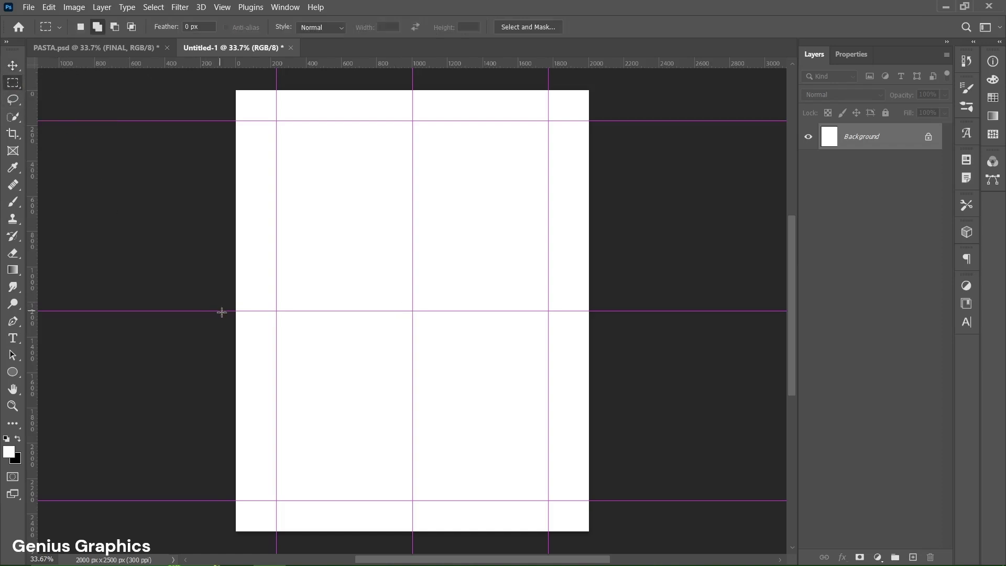
drag(233, 313, 594, 541)
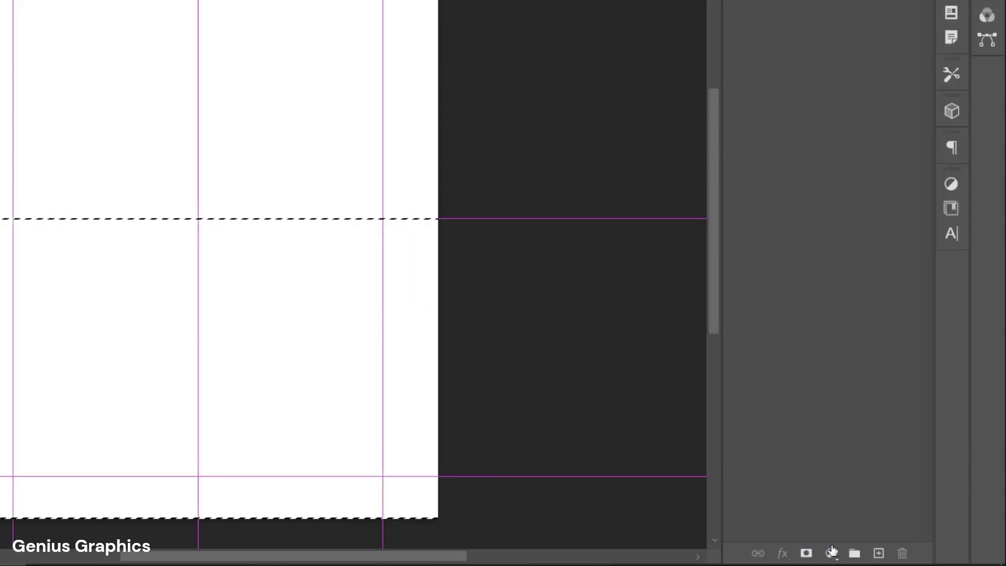
click(832, 551)
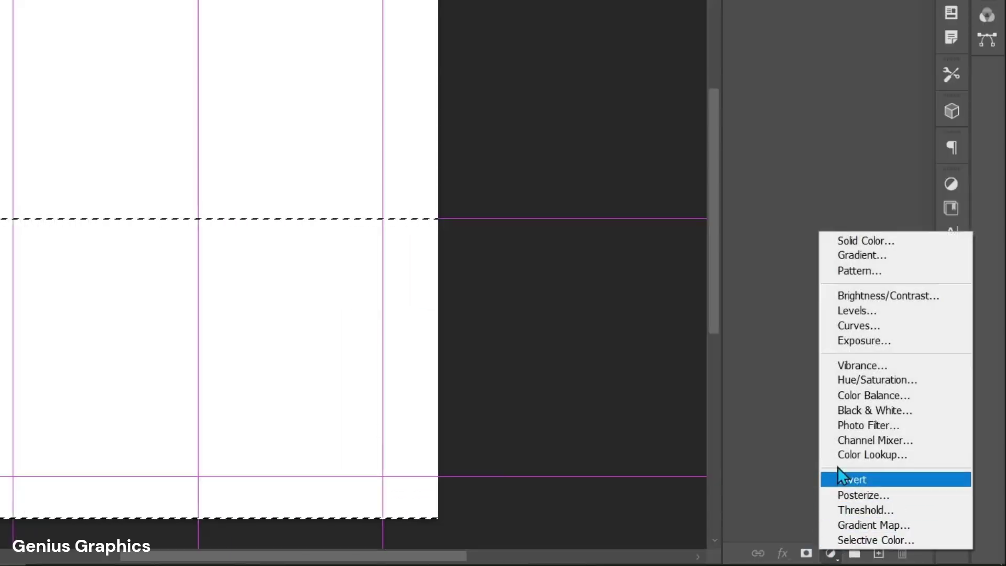
click(827, 245)
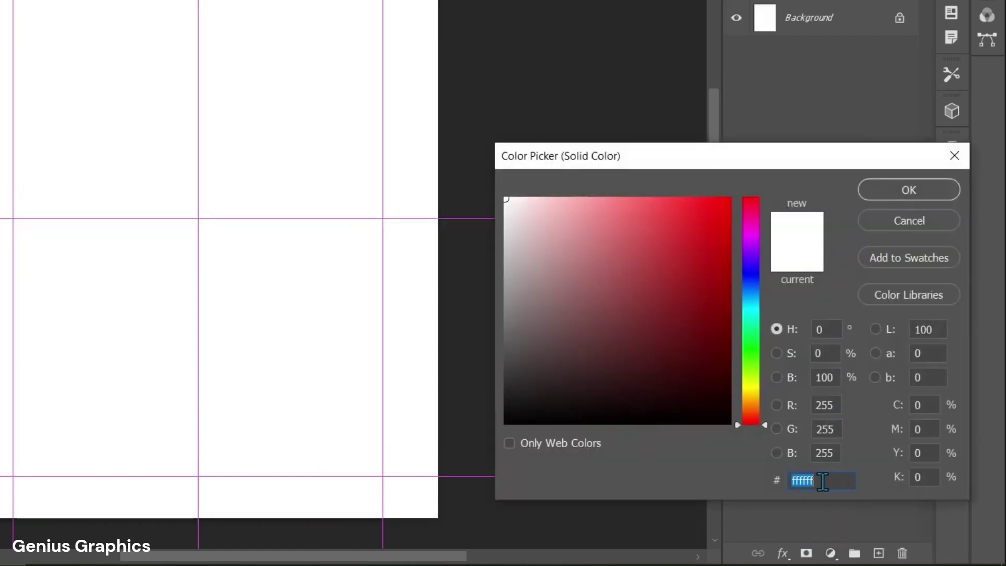
text(0b5838)
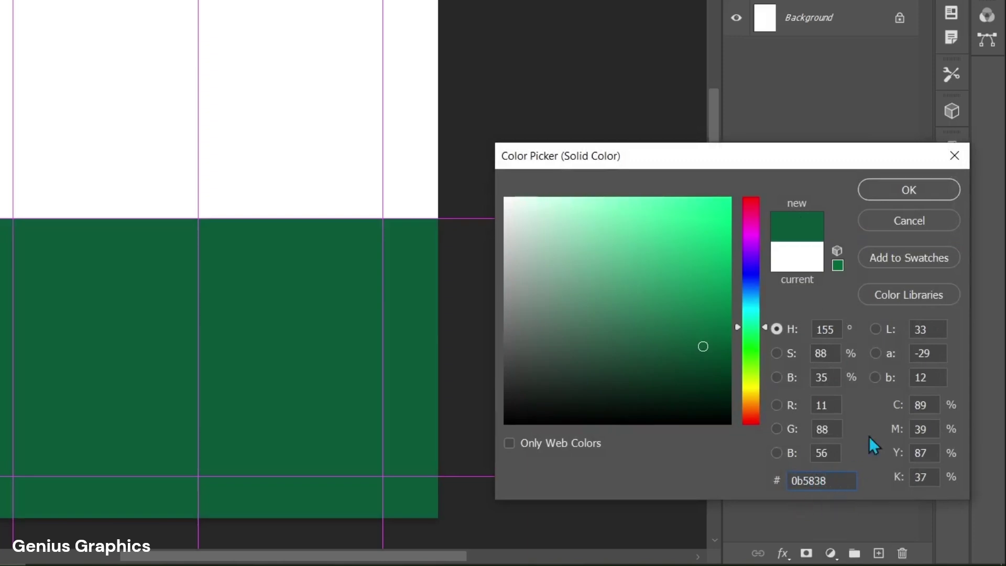
click(929, 195)
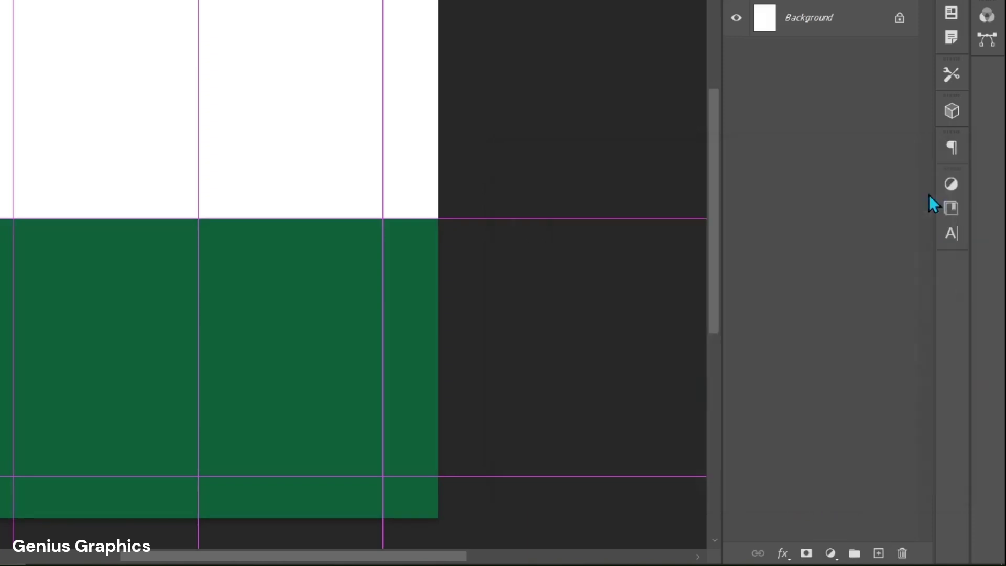
key(v)
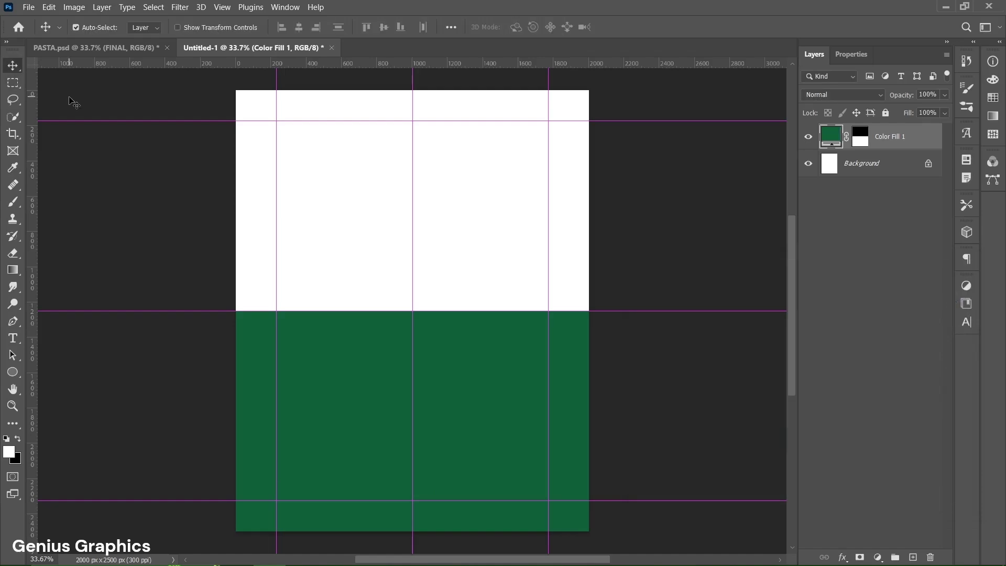
- Place SHAPE 1 as an embedded image and move it up to the canvas's top edge, its scalloped border overlapping the green area
click(29, 7)
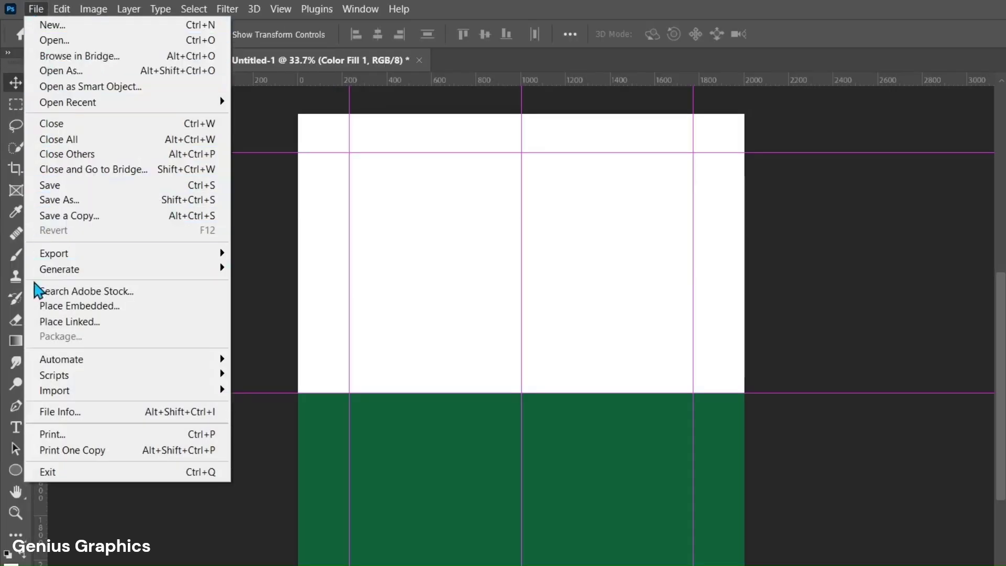
click(36, 305)
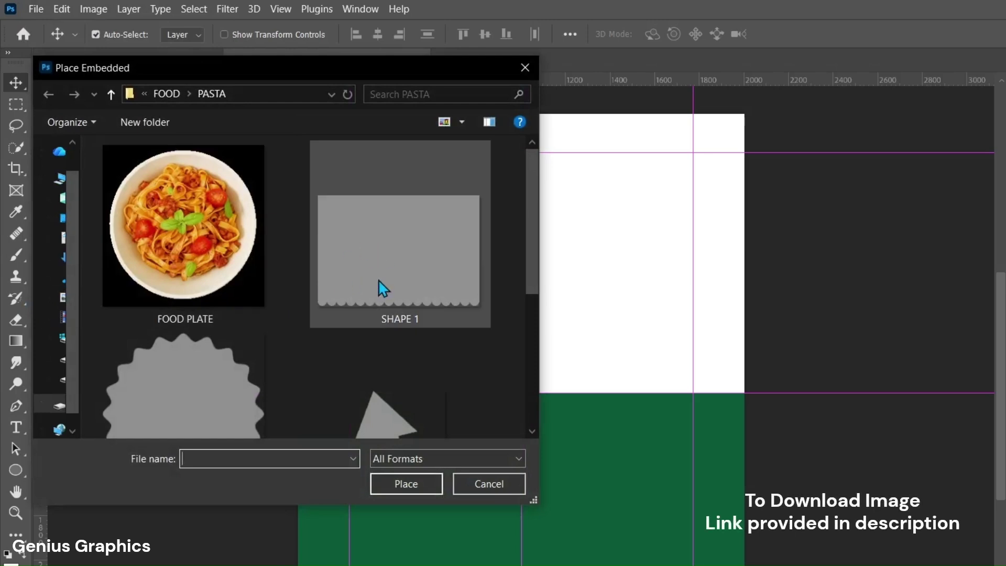
click(387, 268)
click(406, 483)
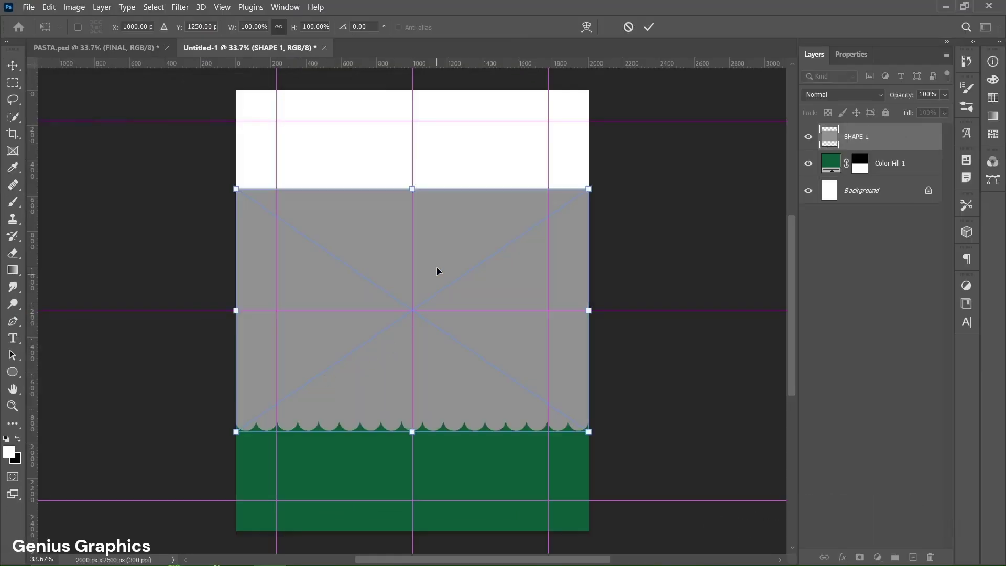
drag(437, 268, 442, 169)
click(650, 28)
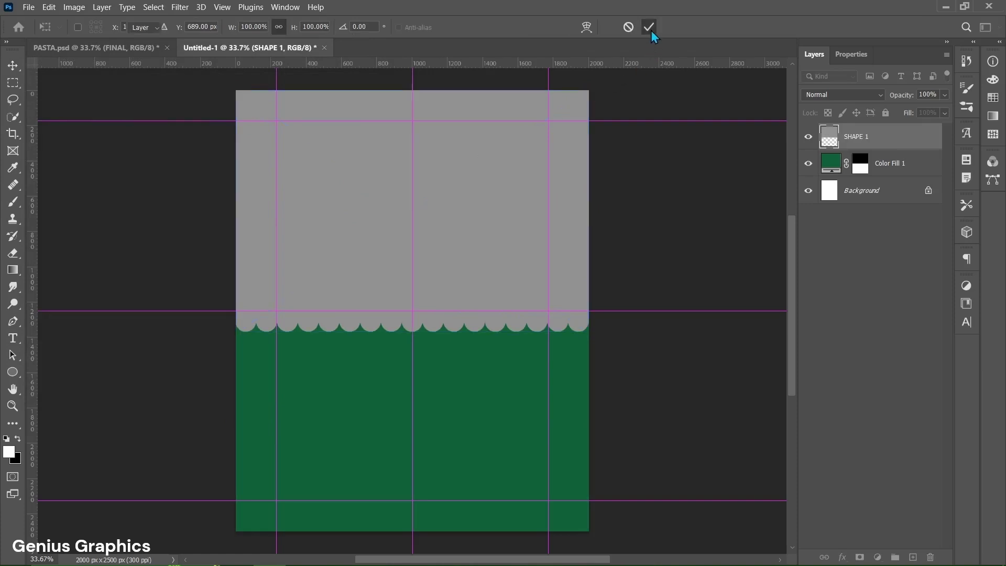
- Load the SHAPE 1 outline as a selection and fill it with a Solid Color layer in #f2b303
ctrl+click(831, 136)
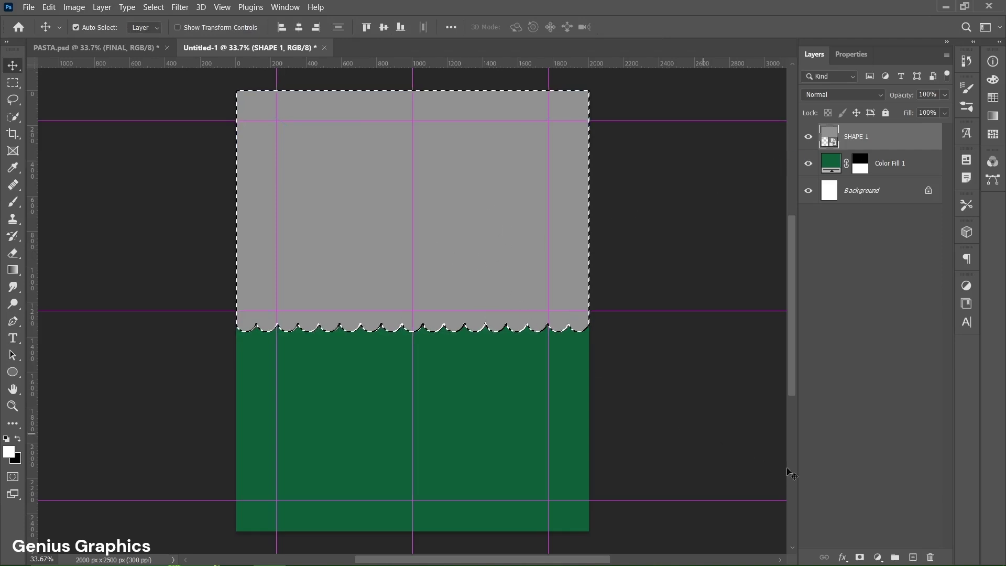
click(879, 557)
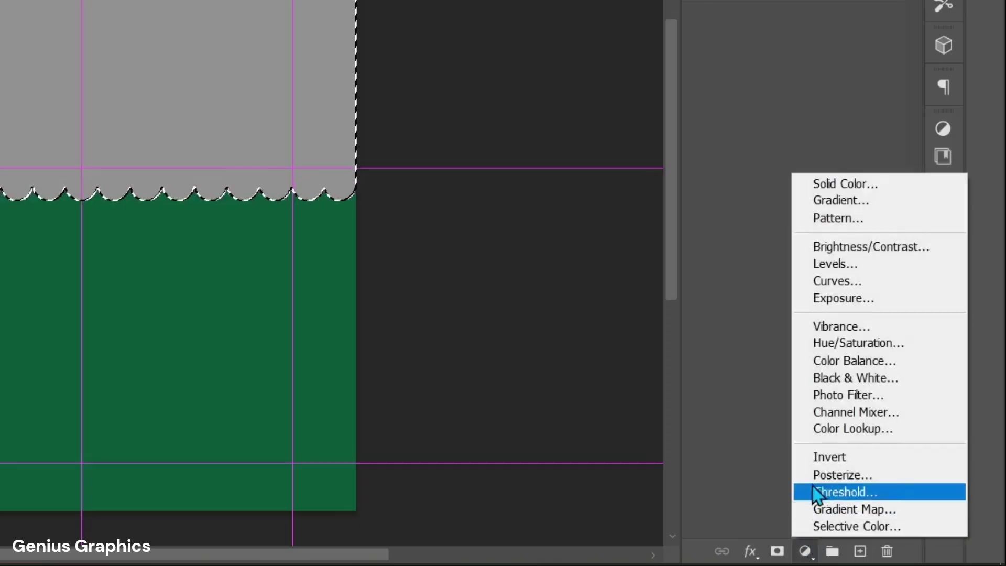
click(816, 182)
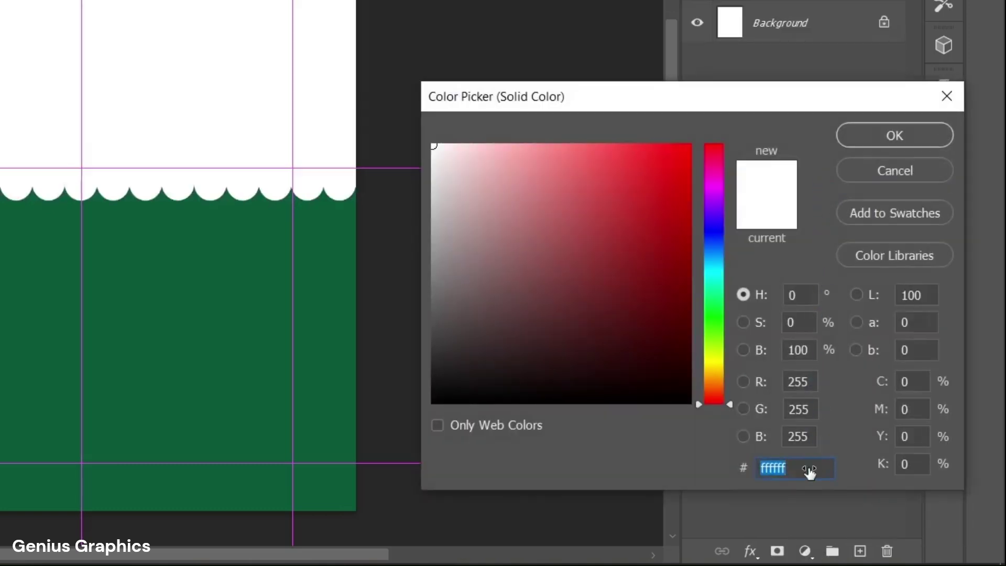
text(f2b303)
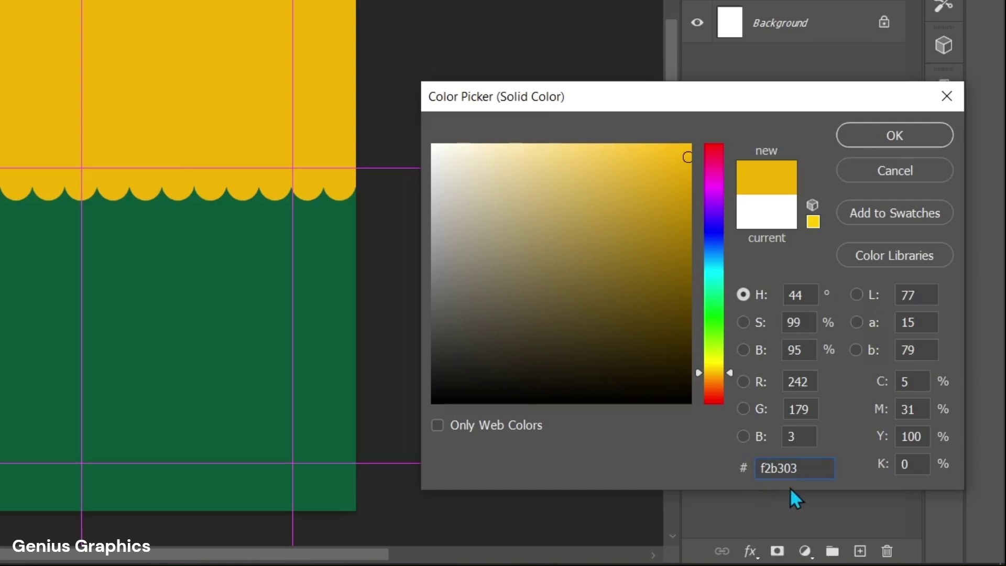
click(923, 133)
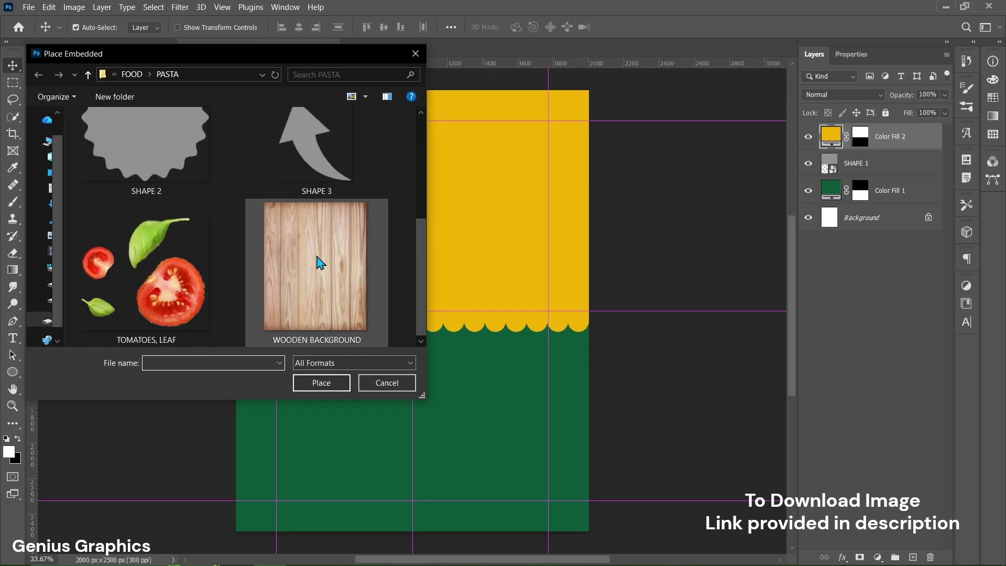
- Place the WOODEN BACKGROUND image as an embedded layer covering the whole canvas
click(313, 266)
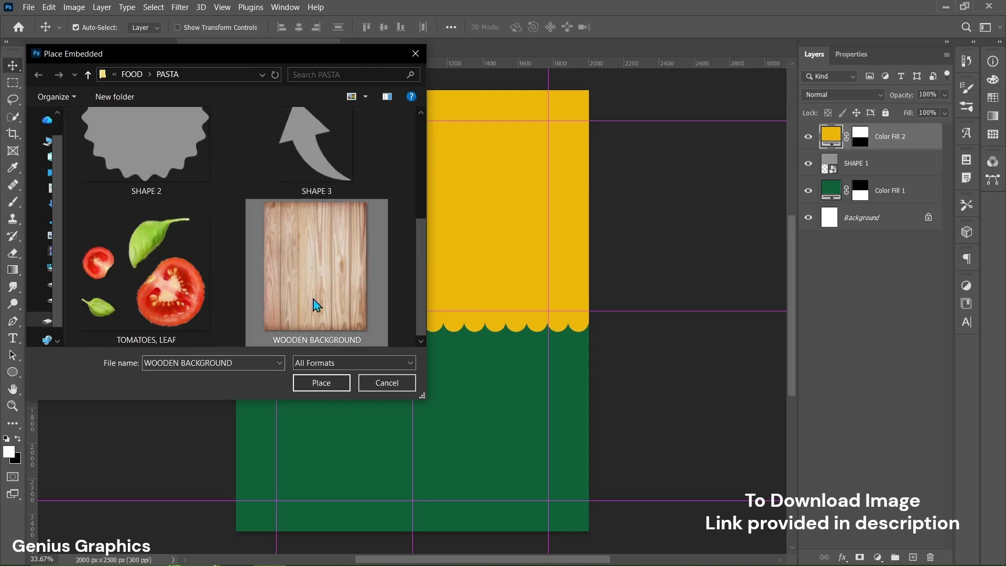
click(323, 383)
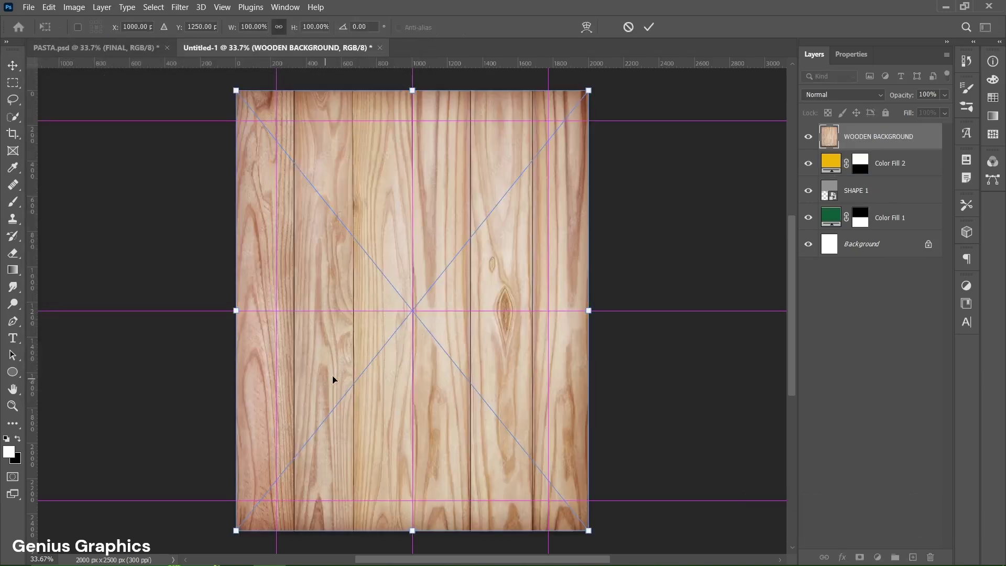
click(649, 27)
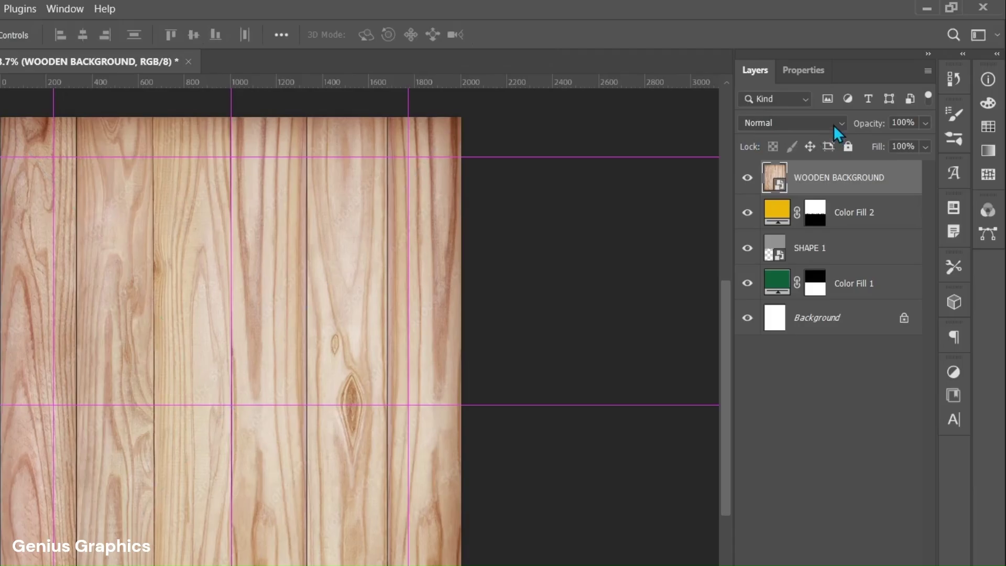
- Blend the WOODEN BACKGROUND layer in Overlay mode with 50% fill and 75% opacity
click(833, 124)
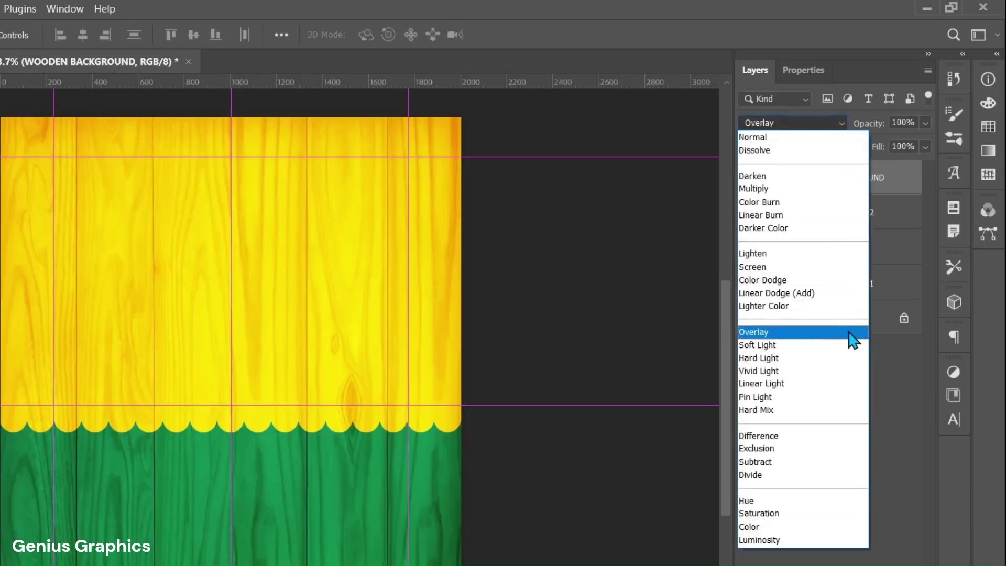
click(854, 339)
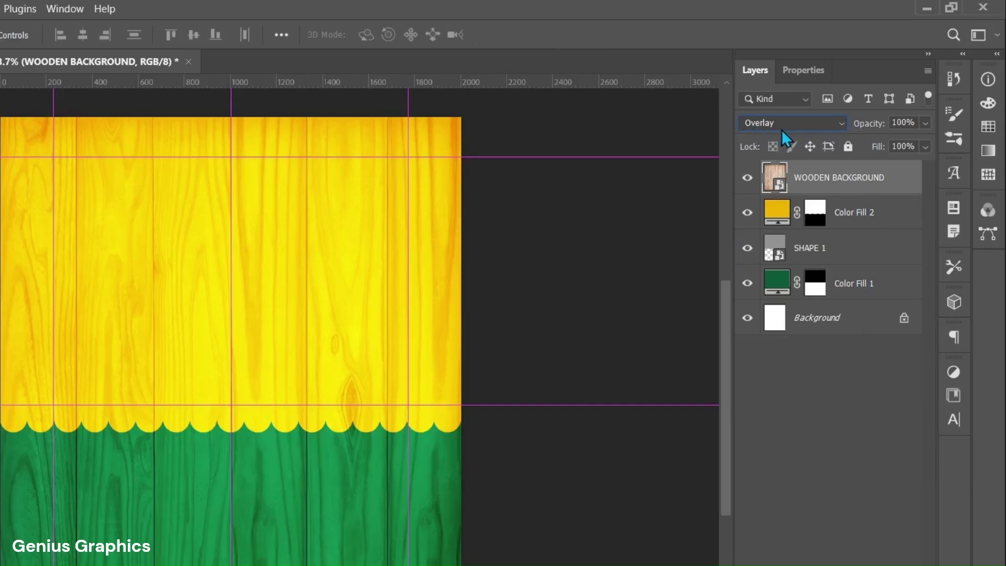
drag(915, 147, 891, 147)
text(50)
key(Return)
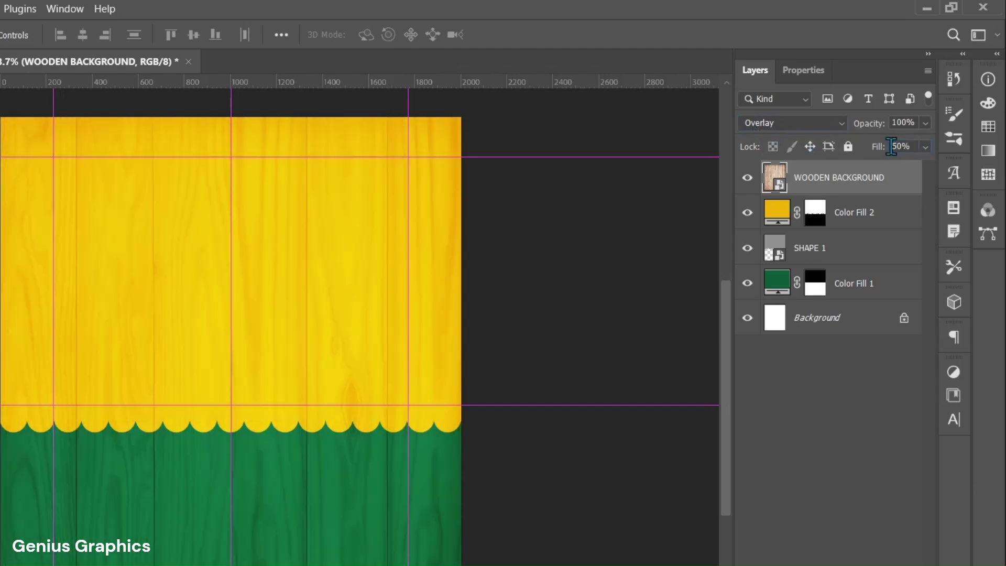
drag(913, 123, 891, 124)
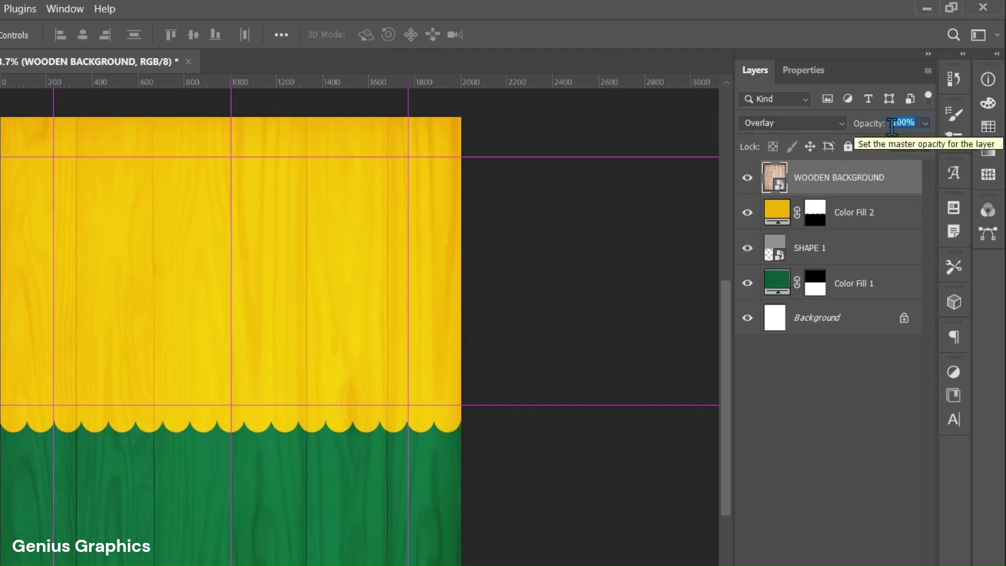
text(75)
key(Return)
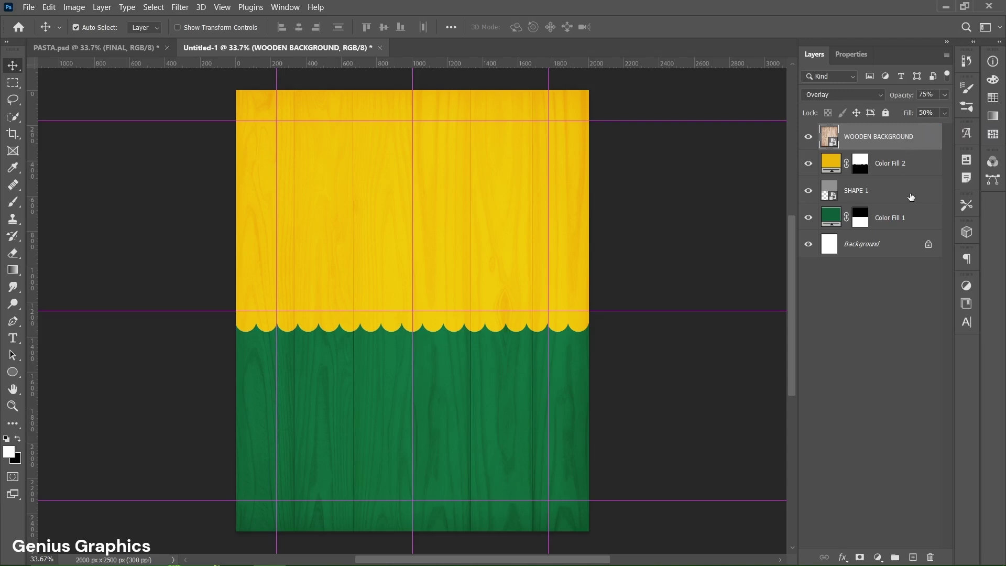
- Delete the SHAPE 1 layer and collect the wooden background and both color fill layers in a group named BACKGROUND
click(911, 196)
key(Delete)
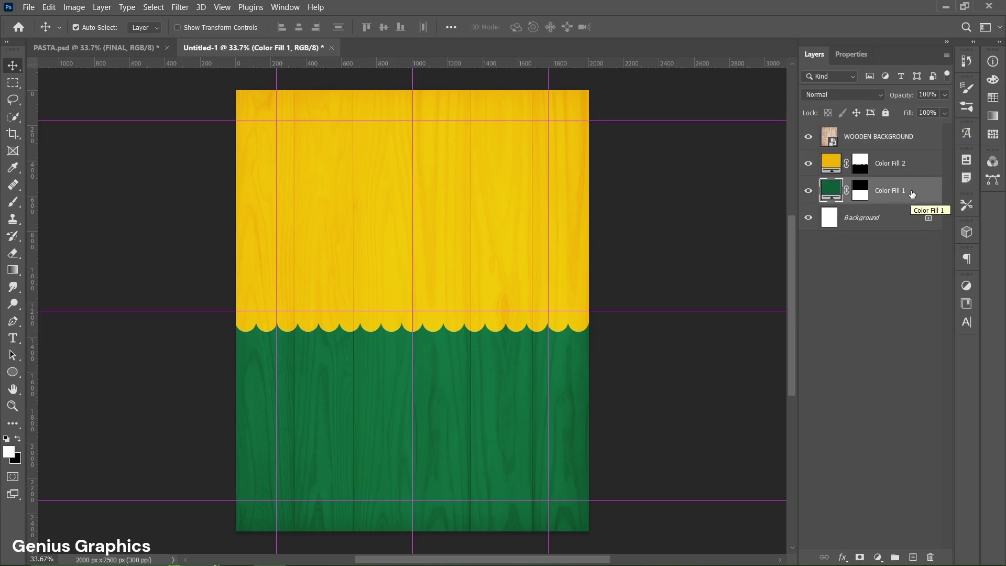
click(922, 140)
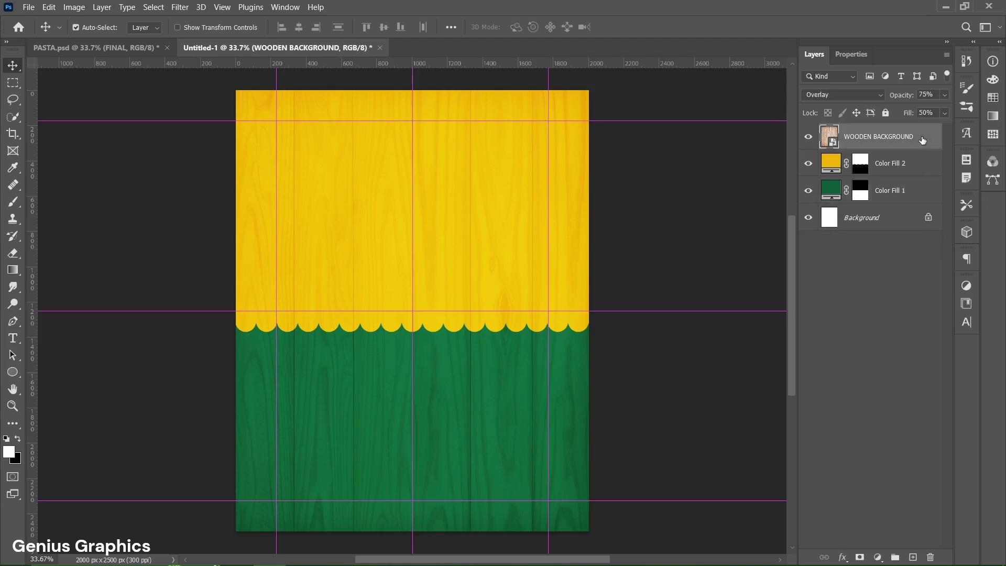
shift+click(921, 200)
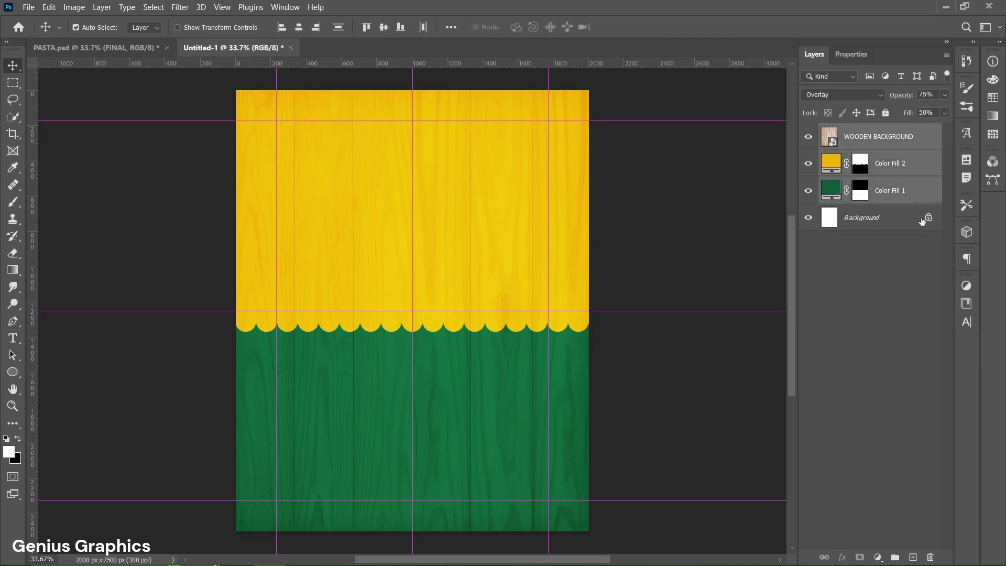
click(896, 557)
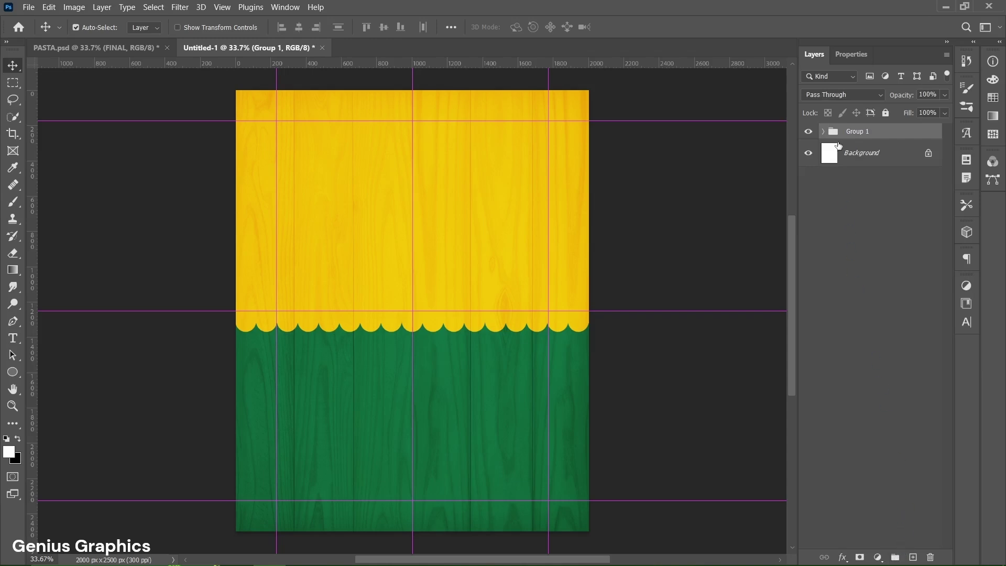
double_click(856, 134)
text(BACKGROUND)
key(Return)
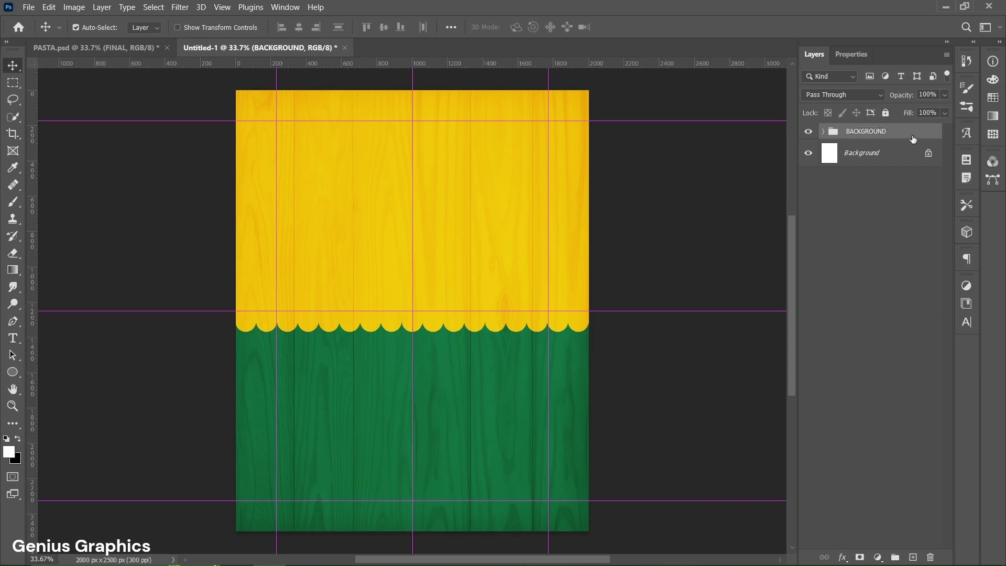
- Place the FOOD PLATE image as an embedded layer at the canvas centre, scaled to about 31%
key(alt+f)
key(l)
click(154, 181)
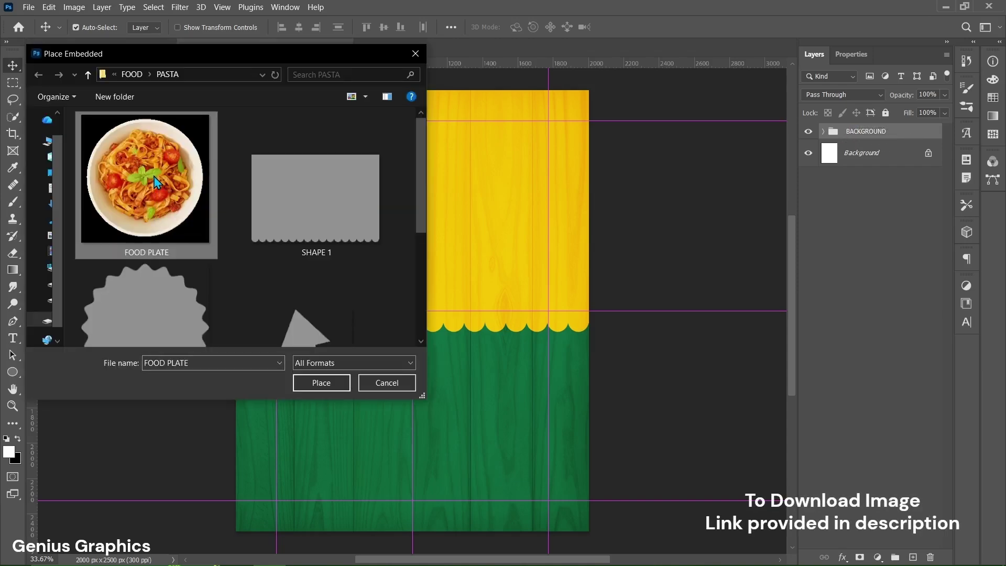
click(317, 383)
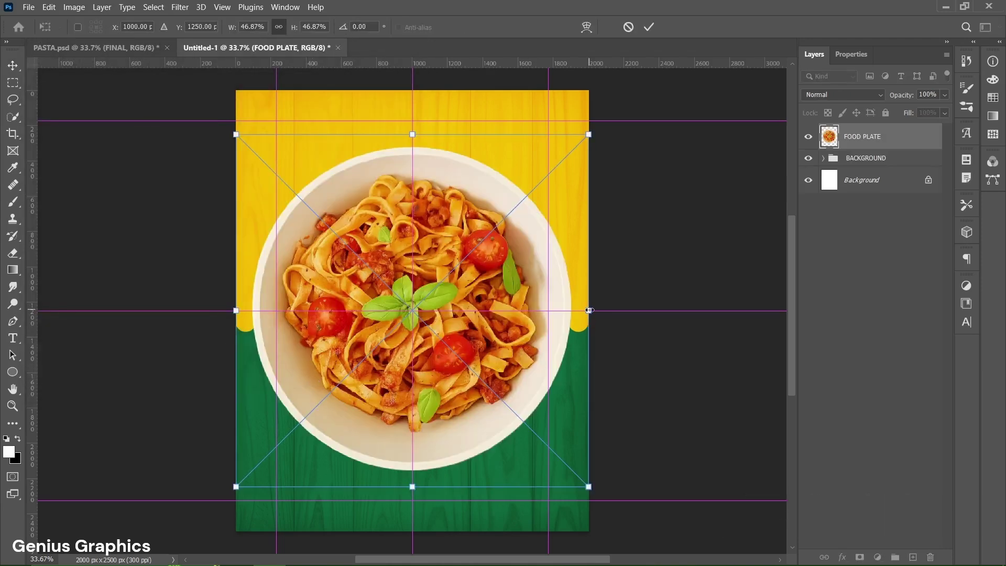
drag(589, 310, 530, 311)
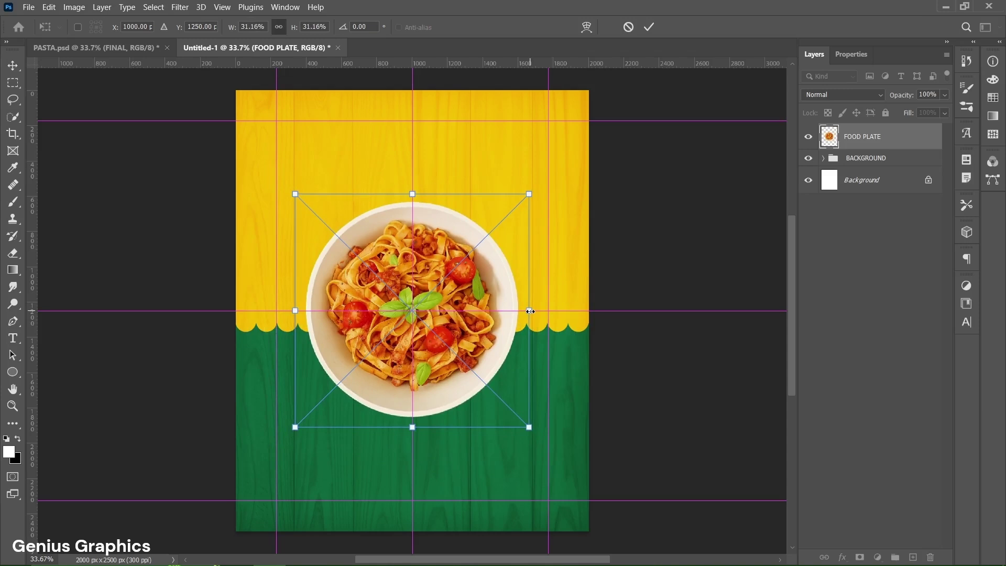
click(648, 28)
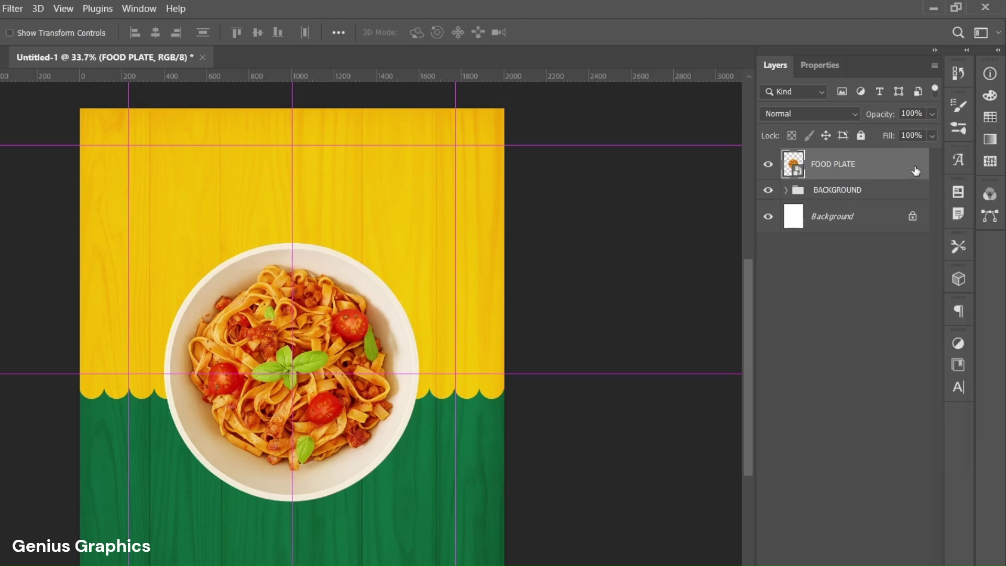
- Give FOOD PLATE a black Multiply drop shadow: 35% opacity, 130° angle without global light, 100 px distance, 10% spread, 60 px size, 8% noise
double_click(916, 170)
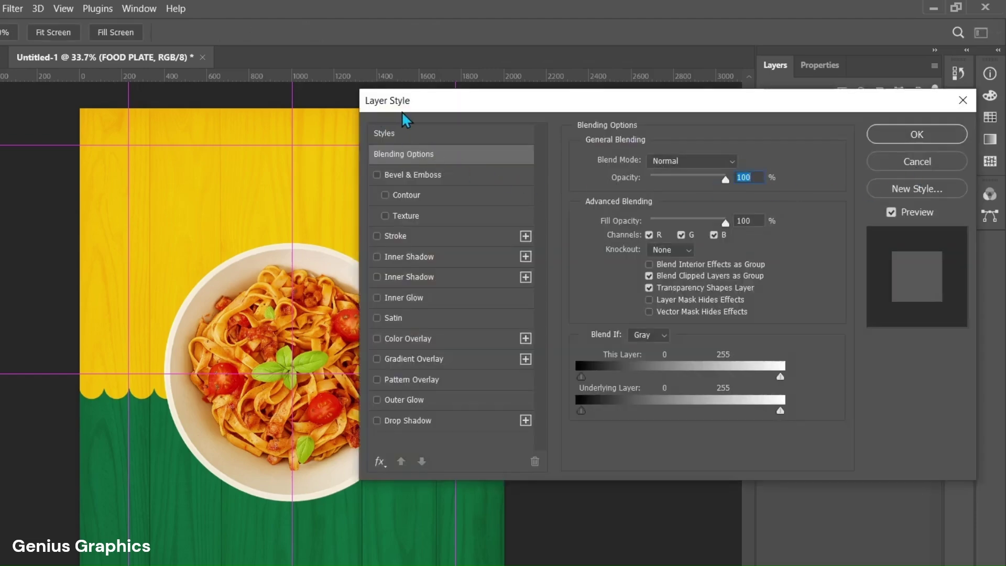
click(404, 420)
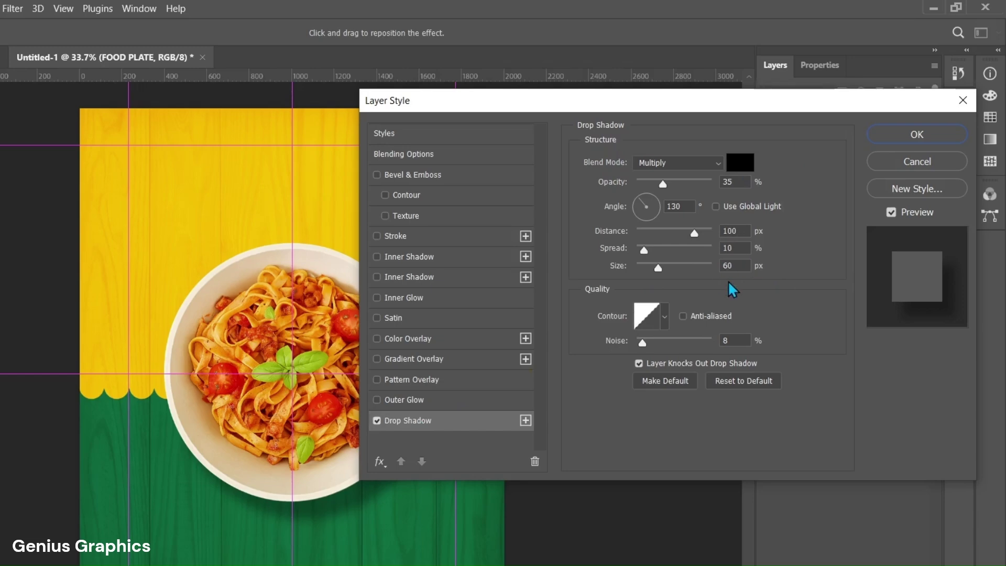
click(921, 137)
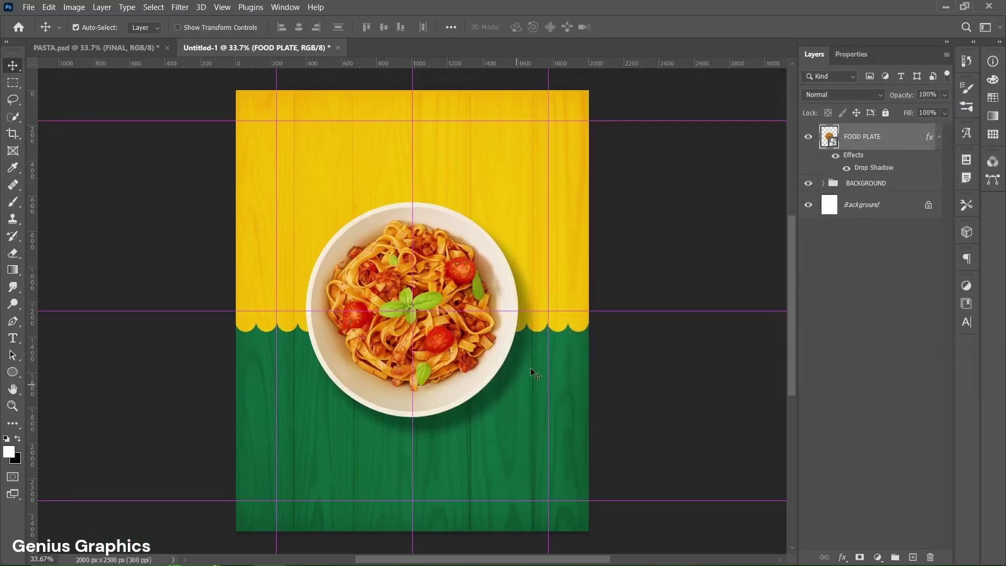
- Add the centred title PASTA above the plate in Monte Casino NF Ultra Bold, 125 pt, tracking -25, colour #0e6238
click(13, 338)
click(63, 338)
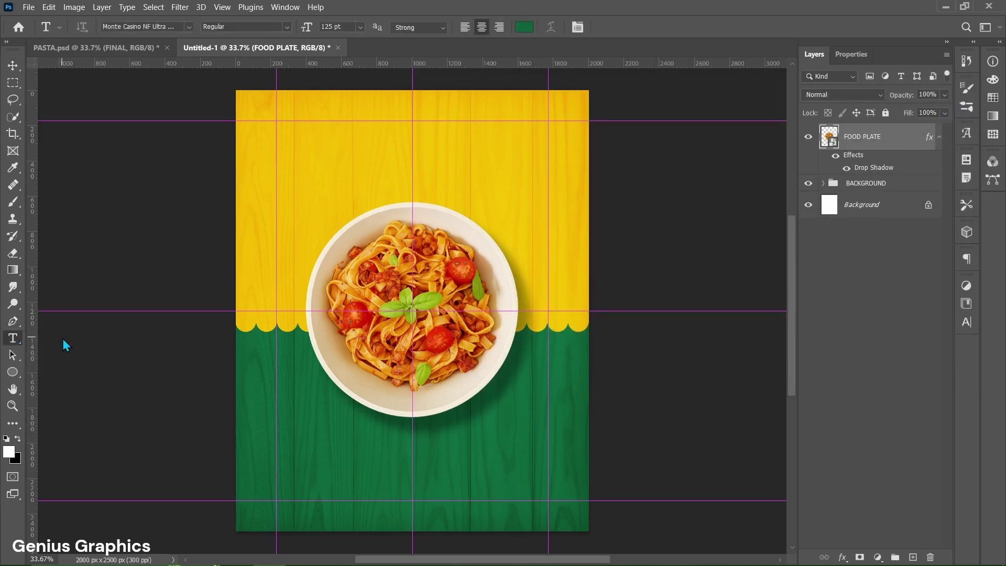
click(413, 199)
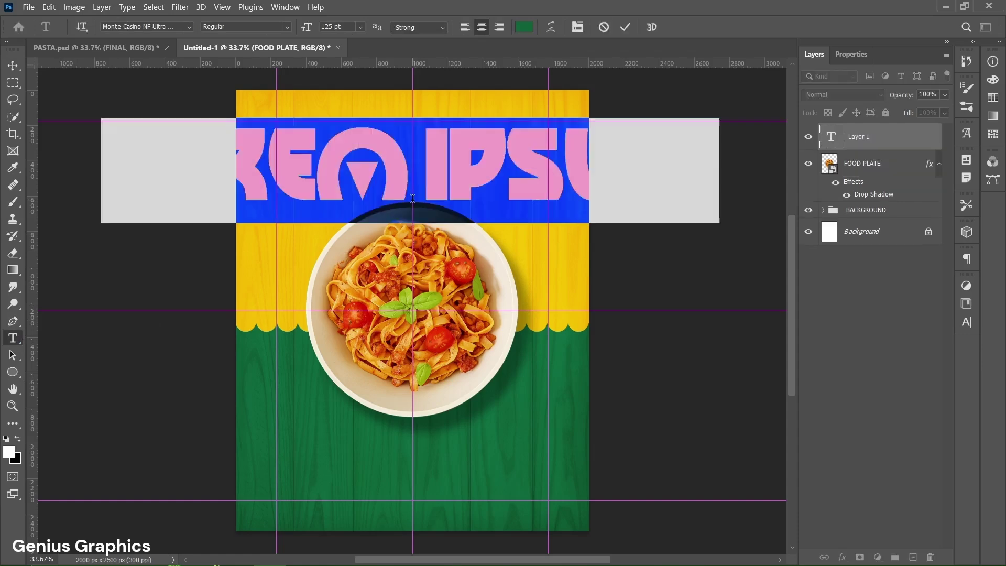
click(850, 54)
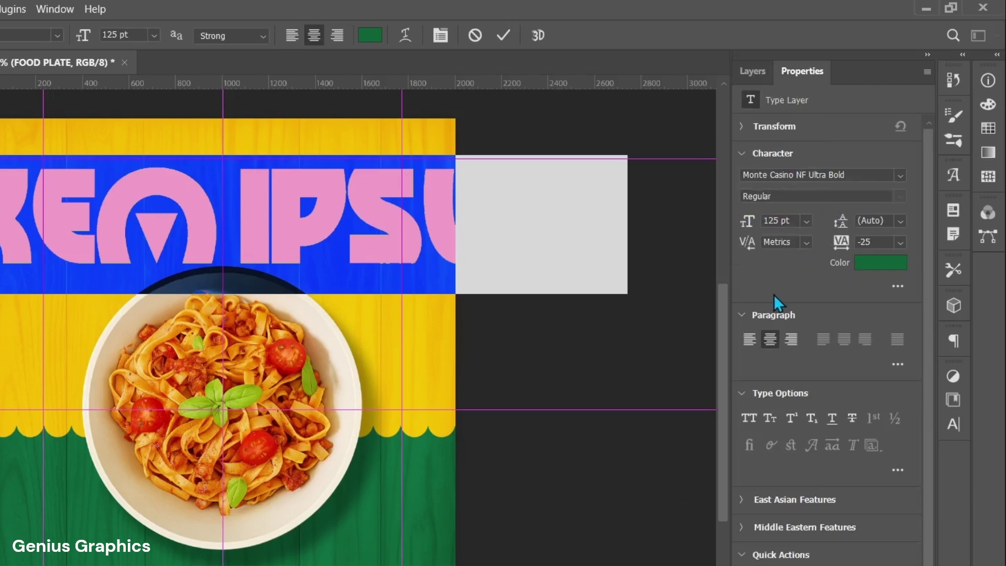
click(873, 268)
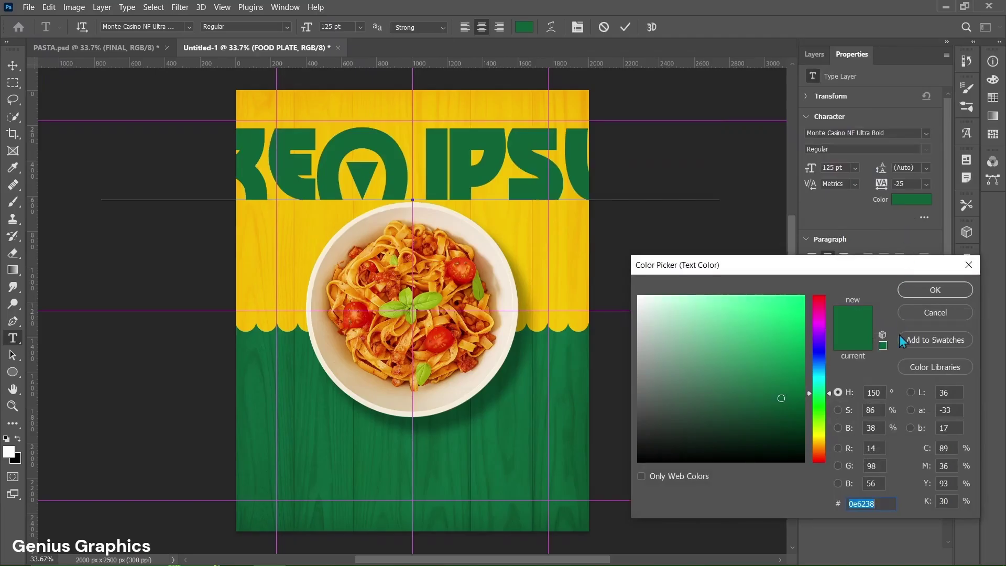
click(886, 504)
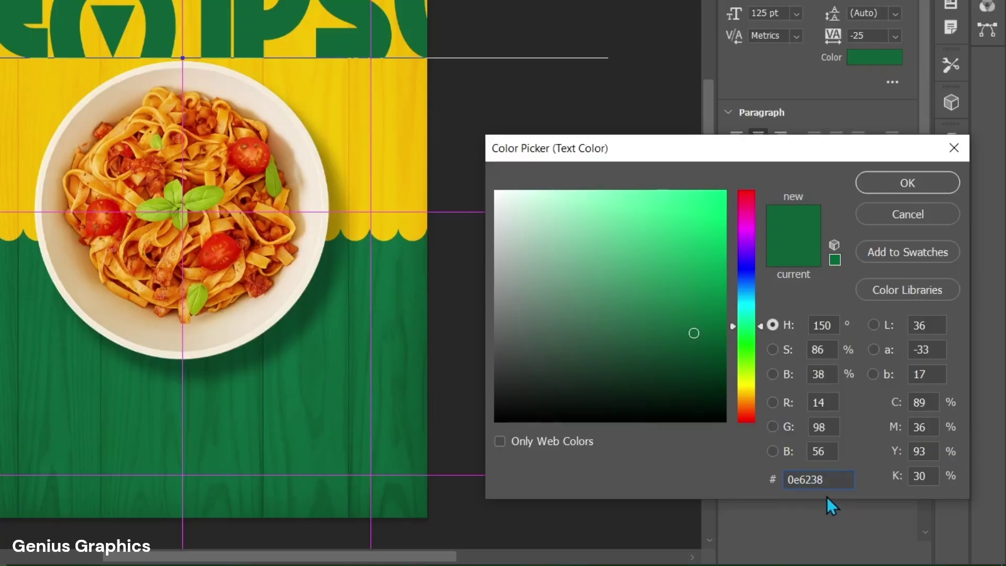
click(908, 183)
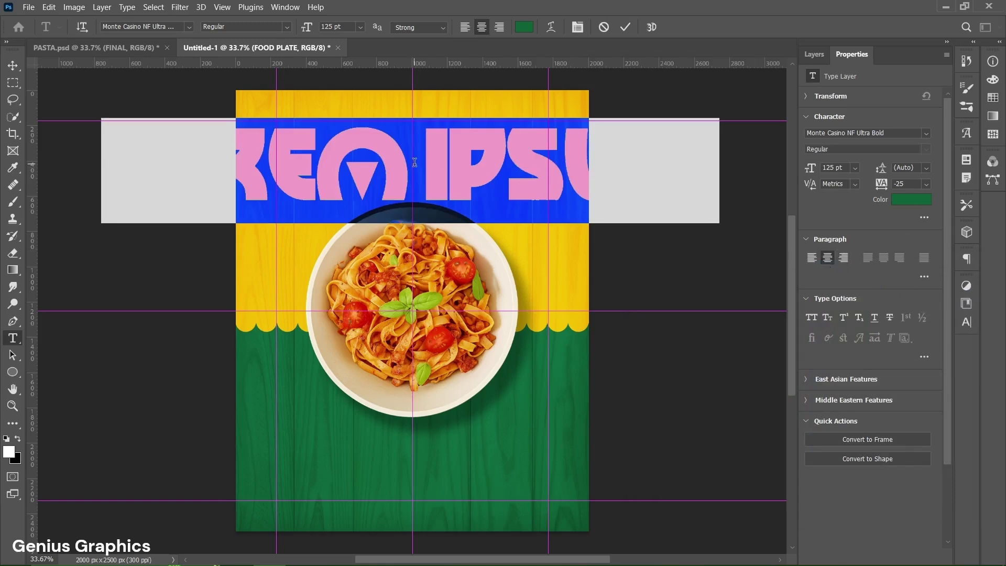
text(PASTA)
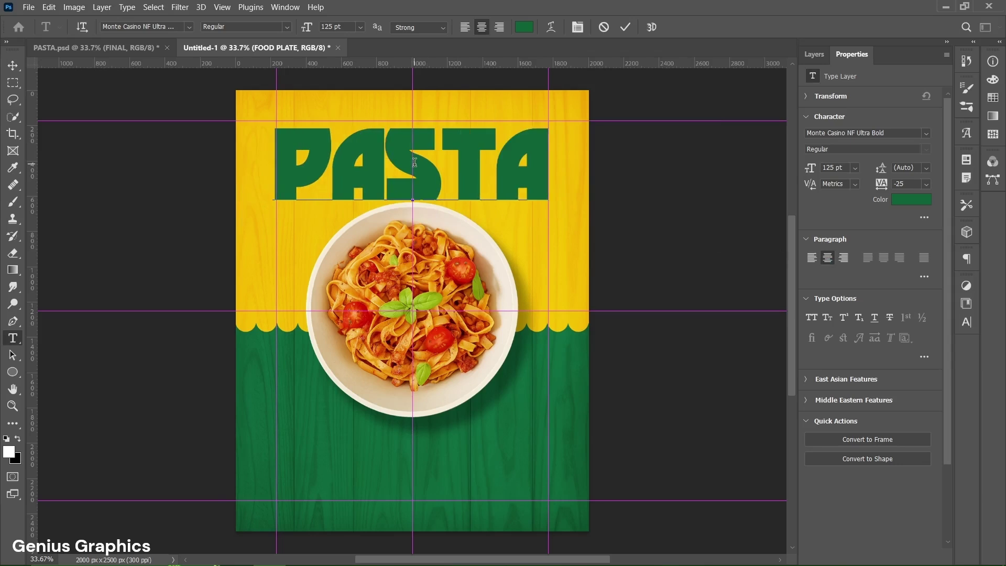
click(624, 32)
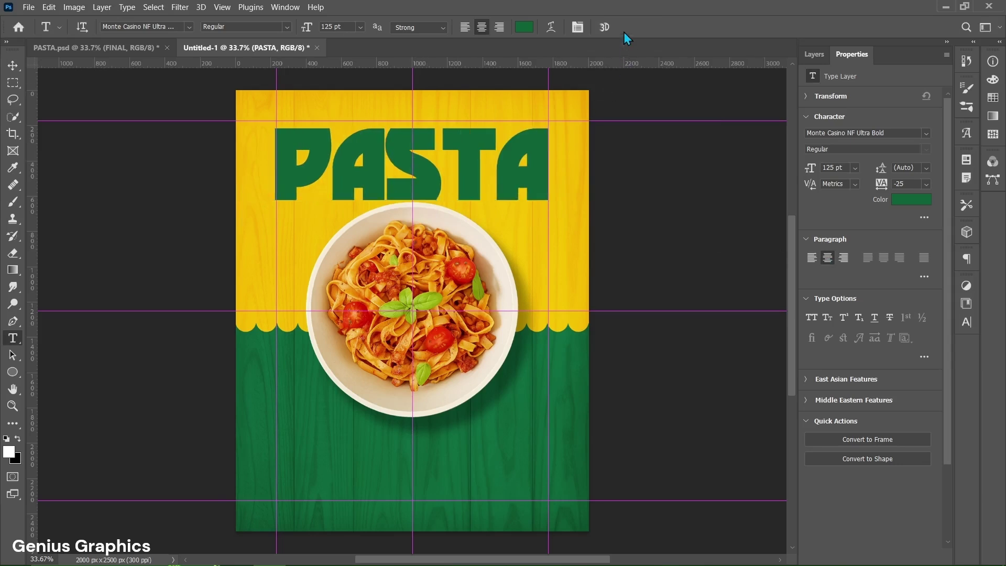
- Convert the PASTA text layer to a smart object
click(802, 54)
right_click(910, 146)
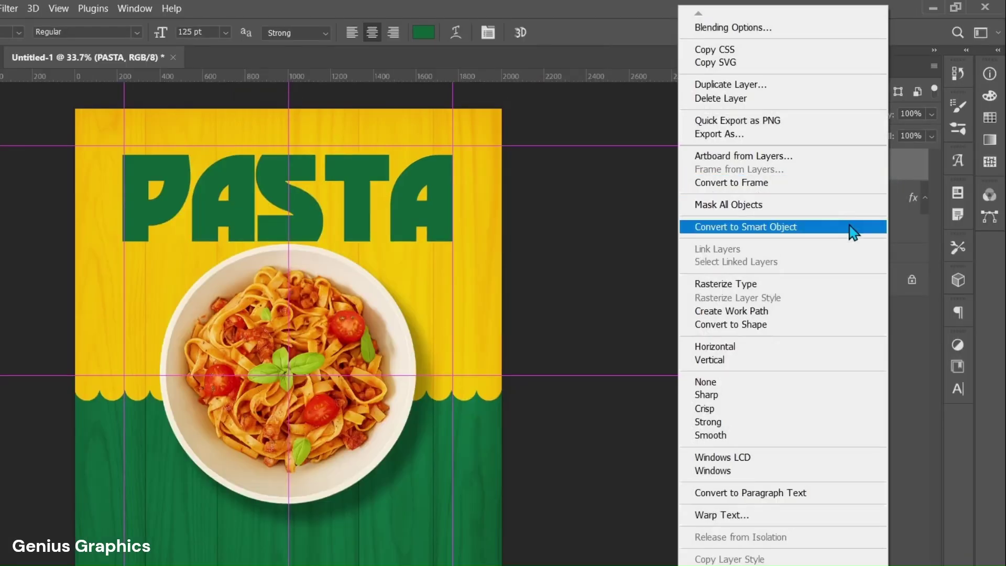
click(853, 229)
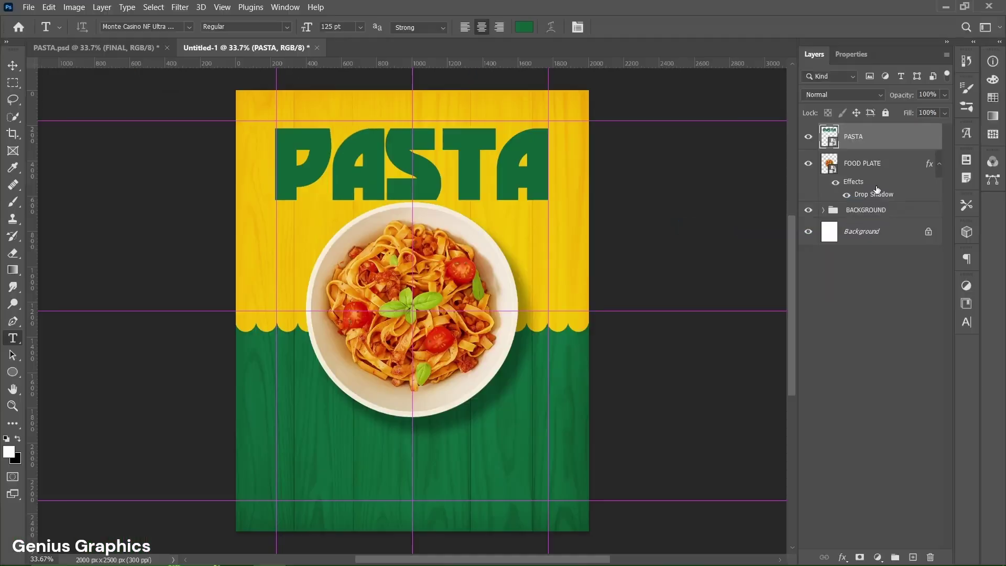
- Scale the PASTA title to about 99% to fit between the outer vertical guides, with its top edge on the upper horizontal guide
key(v)
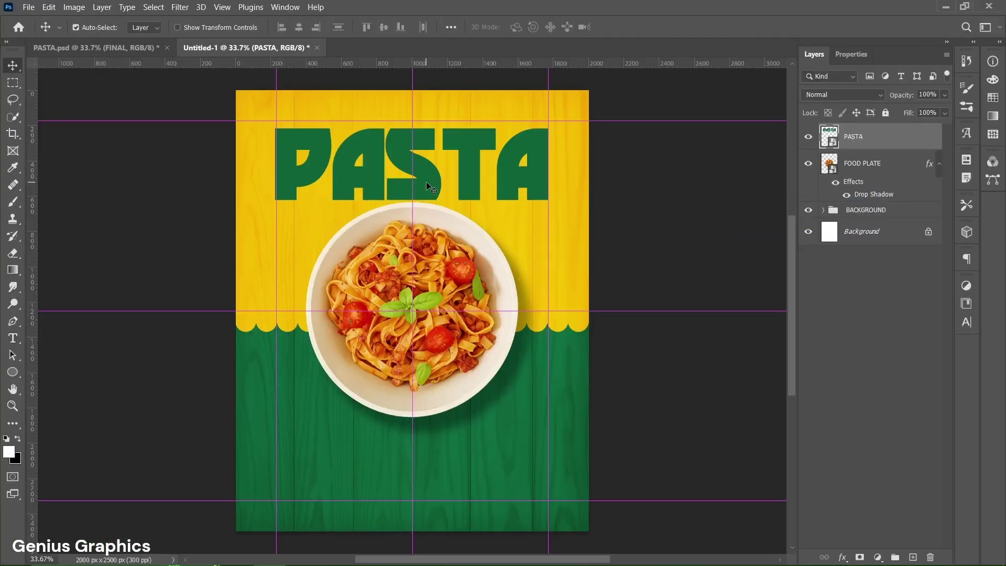
key(ctrl+t)
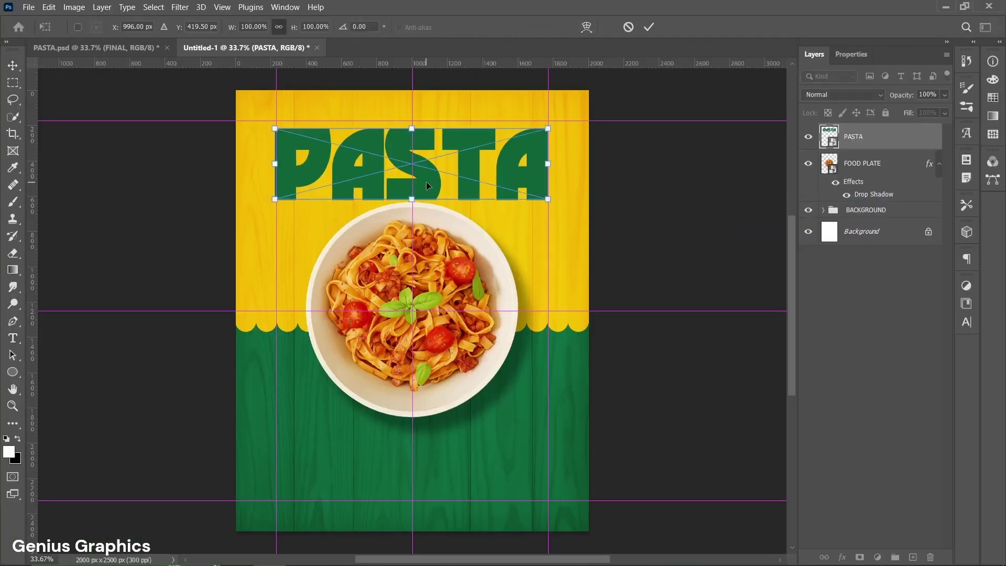
drag(275, 164, 276, 164)
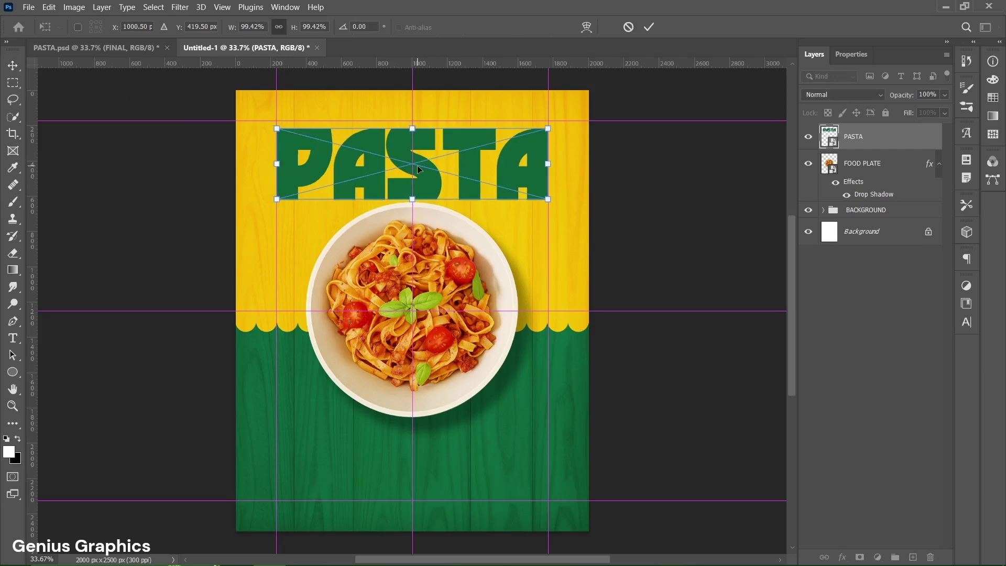
drag(417, 166, 418, 159)
drag(547, 156, 547, 156)
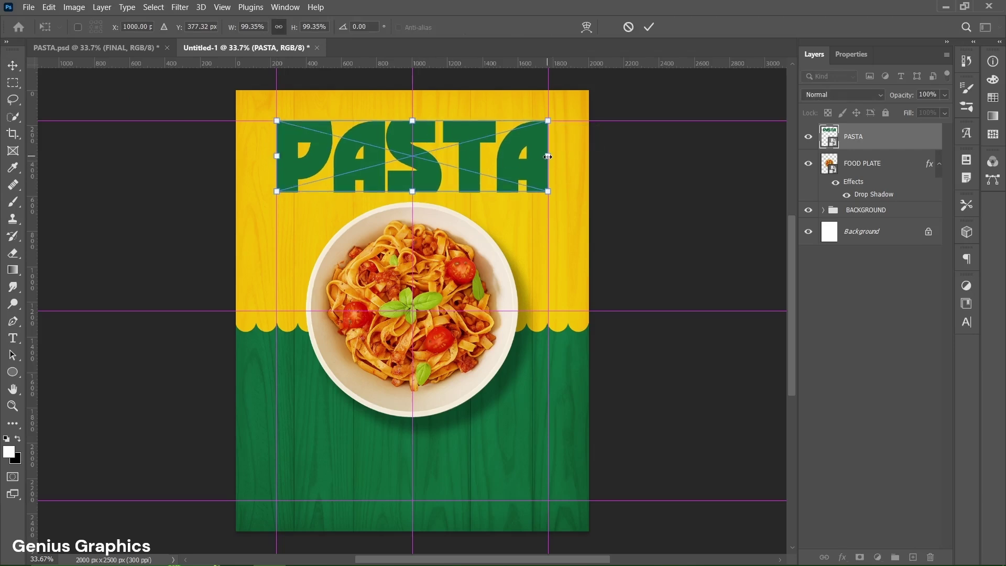
click(653, 29)
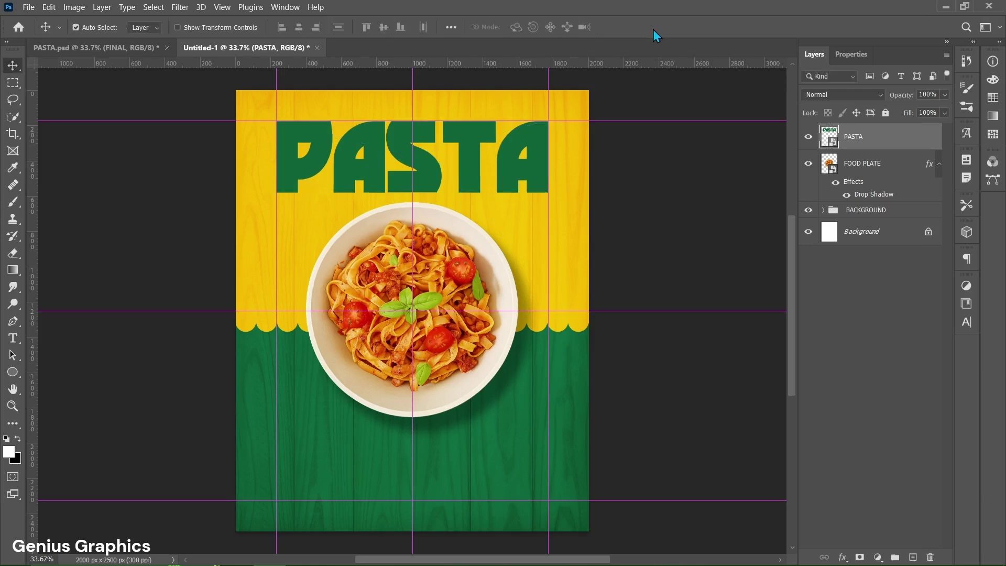
- Add the white centred text "macar" below the PASTA title in Bright Rainbow, 72 pt, tracking 20
click(13, 338)
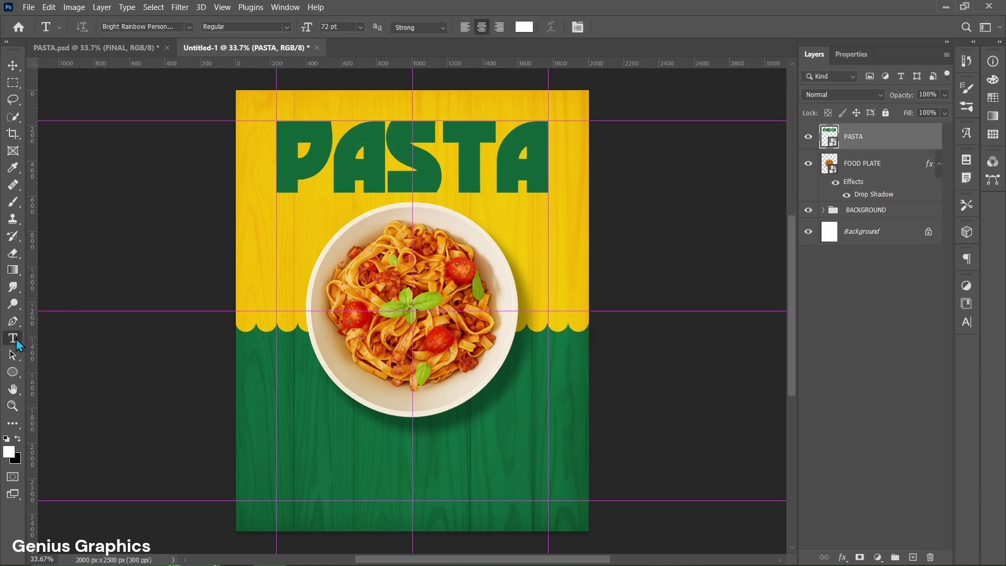
click(413, 216)
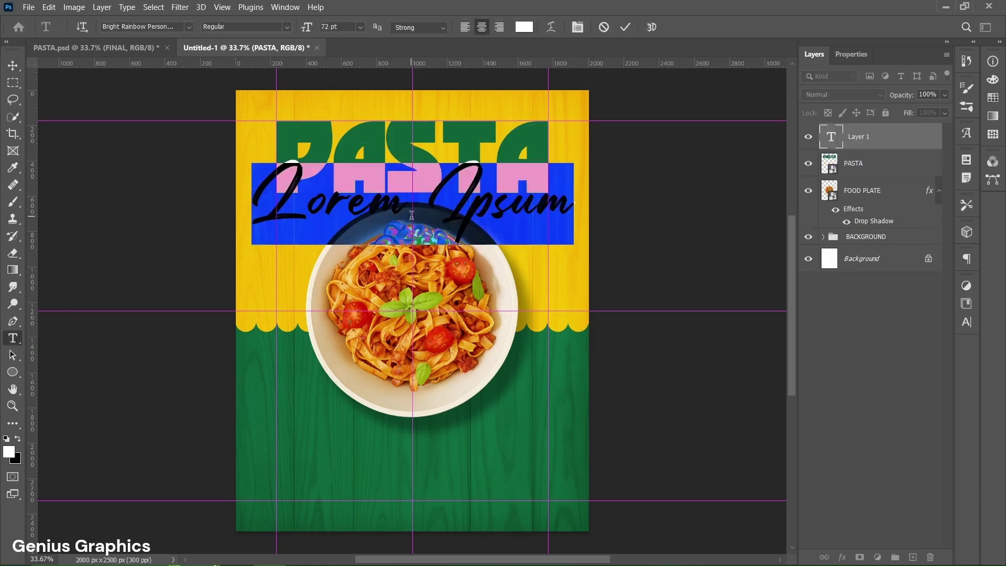
click(848, 58)
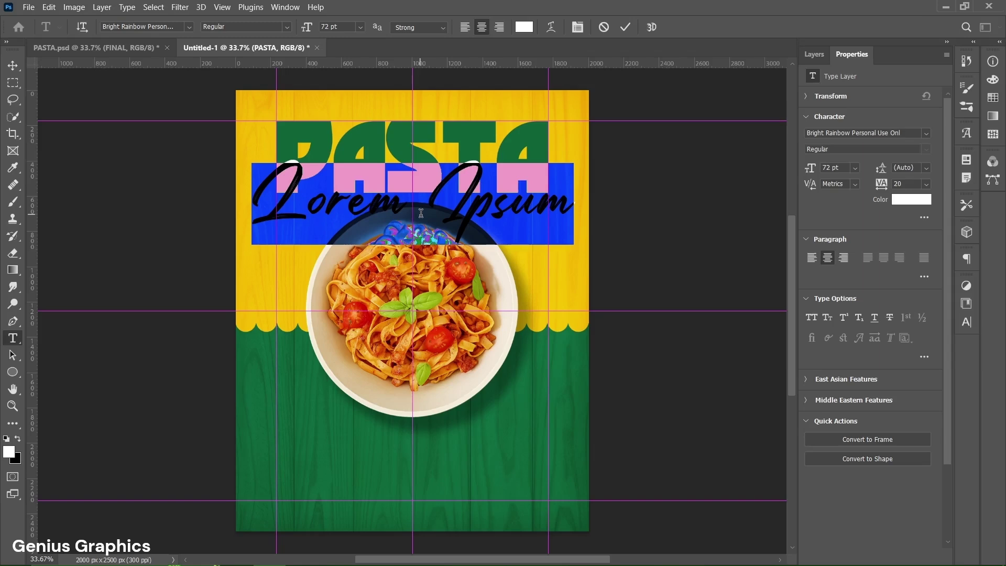
text(macar)
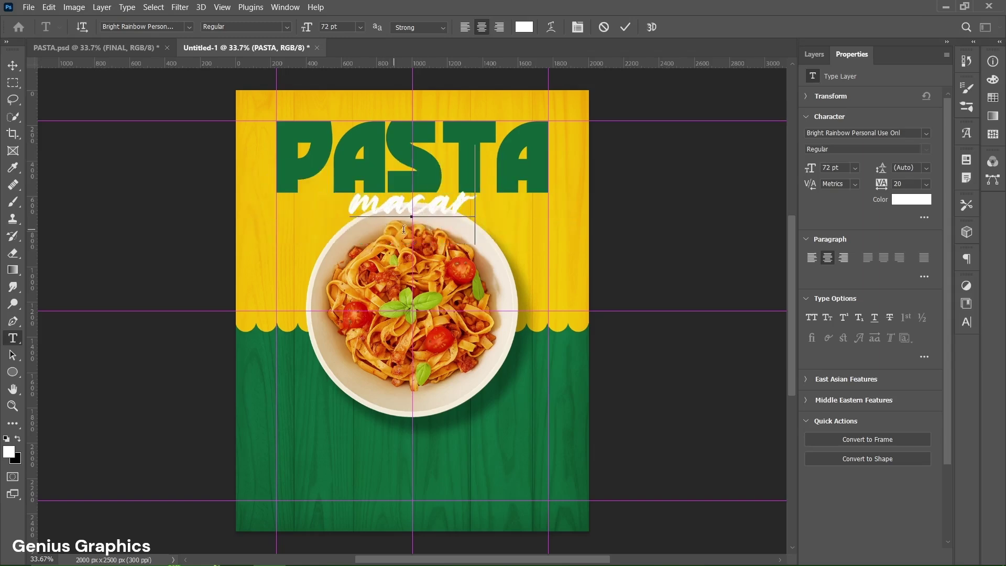
click(627, 30)
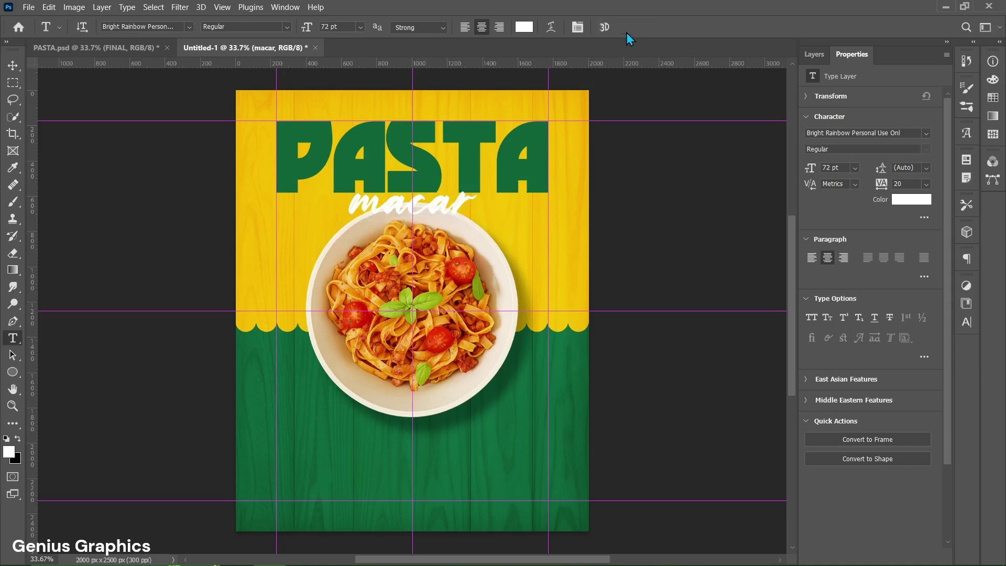
- Move the "macar" text straight up so it overlaps the lower half of the PASTA title
click(813, 57)
key(v)
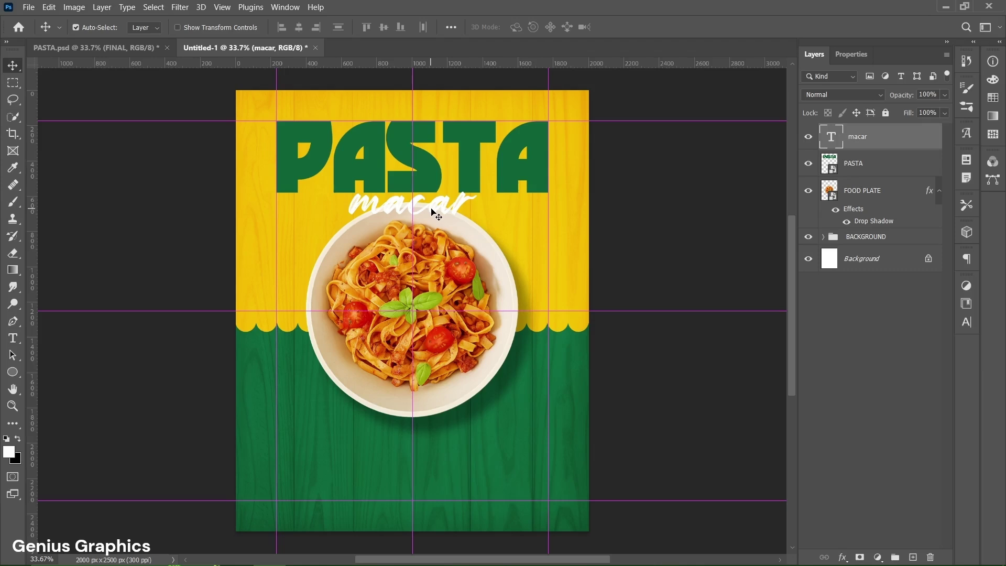
drag(434, 211, 434, 175)
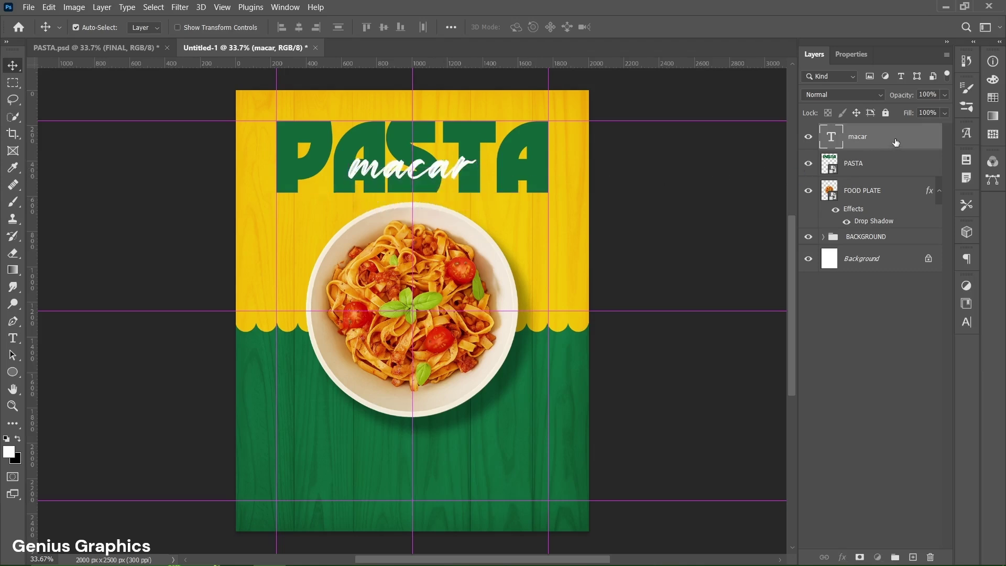
- Group the macar and PASTA layers and name the group TEXT 01
shift+click(893, 168)
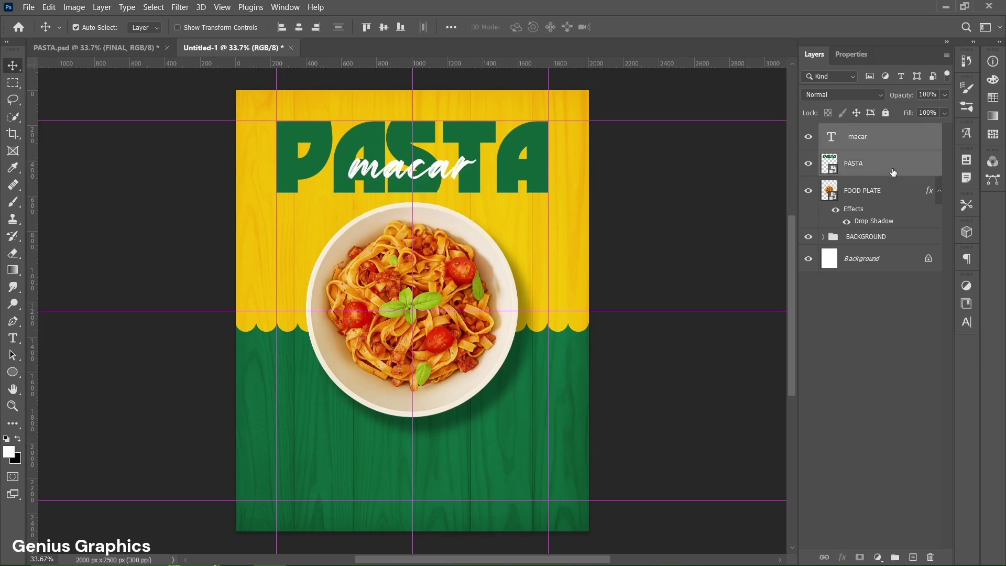
click(894, 559)
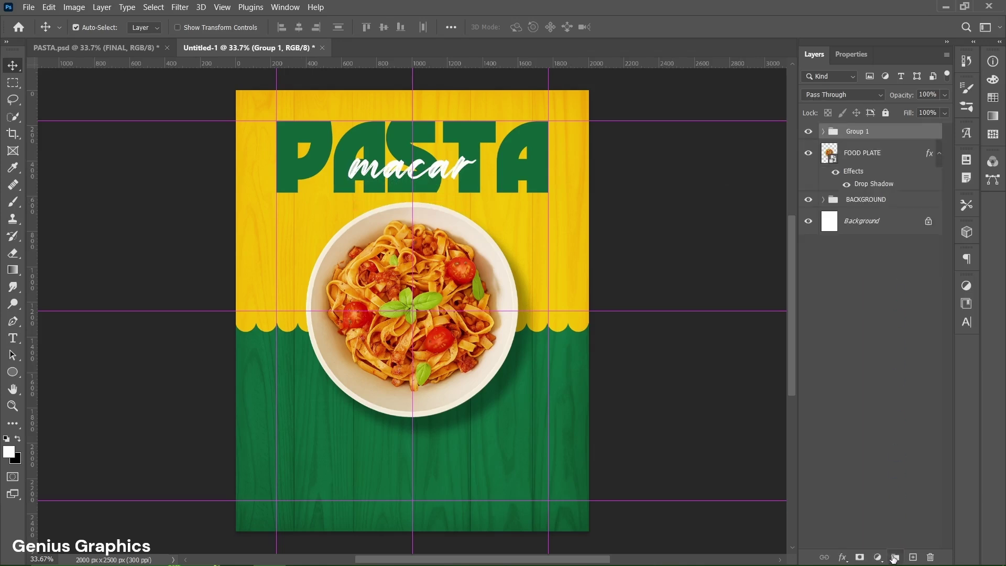
double_click(856, 132)
text(TEXT 01)
key(Return)
- Place the SHAPE 2 badge as an embedded layer at the plate's upper-right rim, about X 1604 px, Y 935 px, against the outer vertical guide
key(ctrl+shift+p)
click(171, 262)
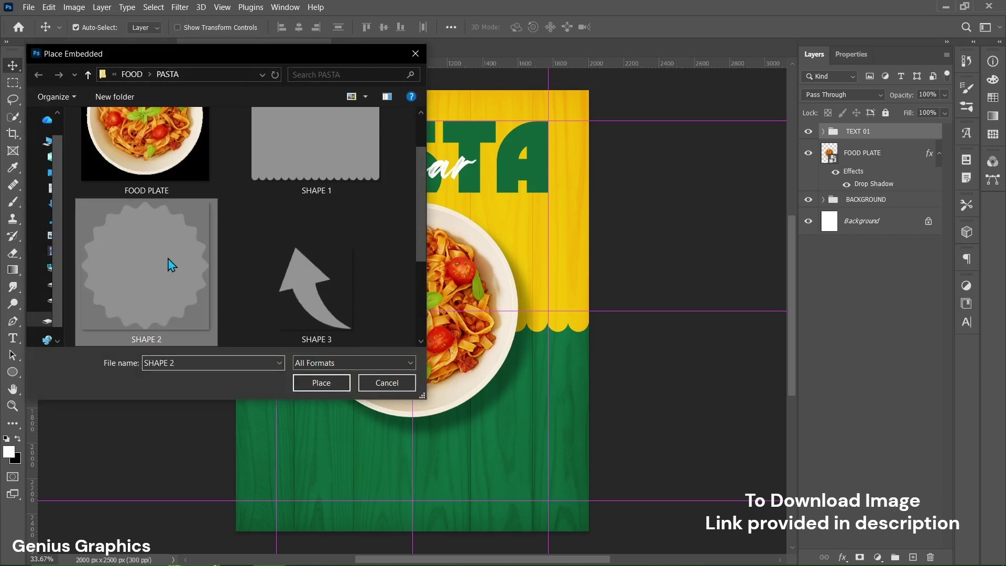
click(328, 388)
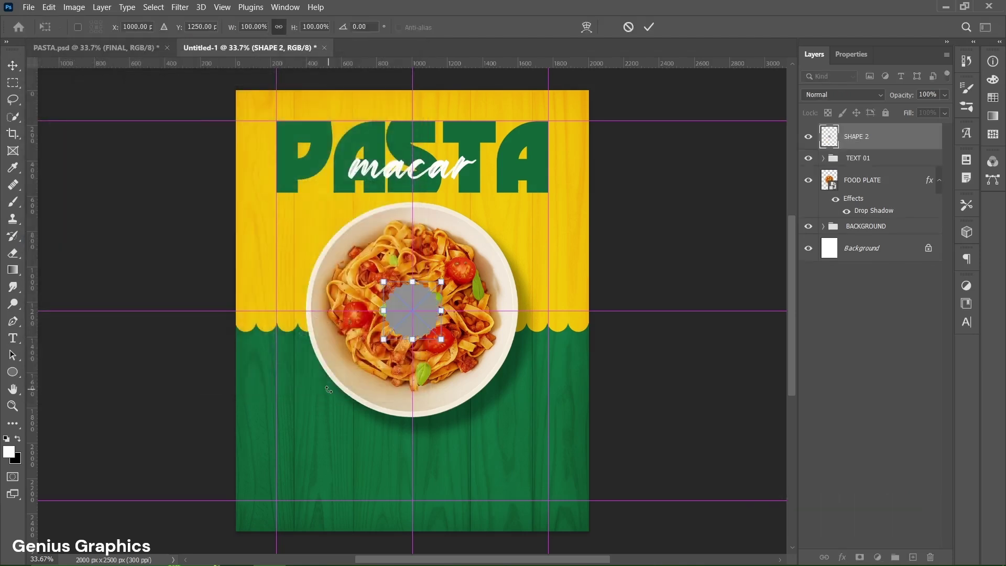
drag(421, 329, 534, 273)
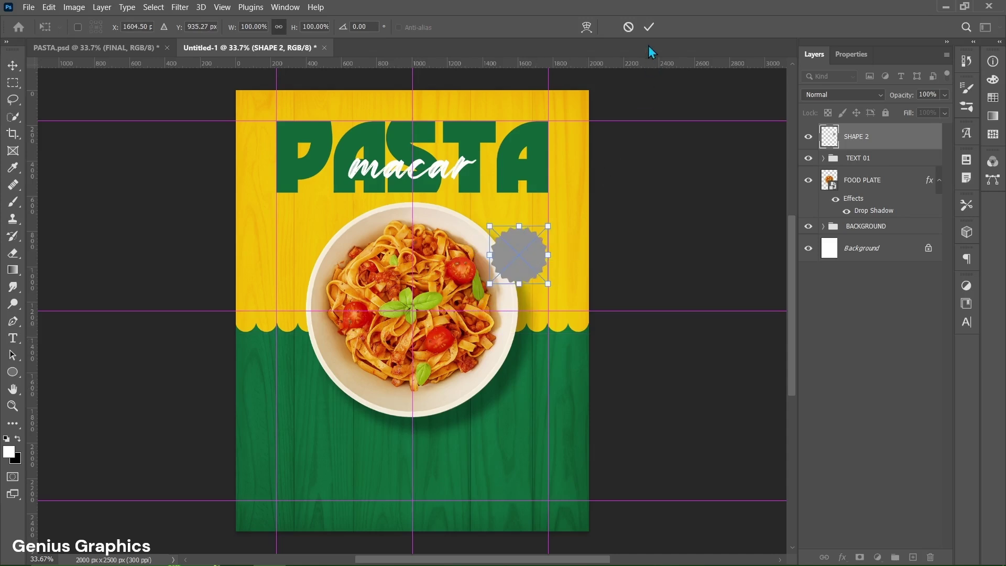
click(648, 28)
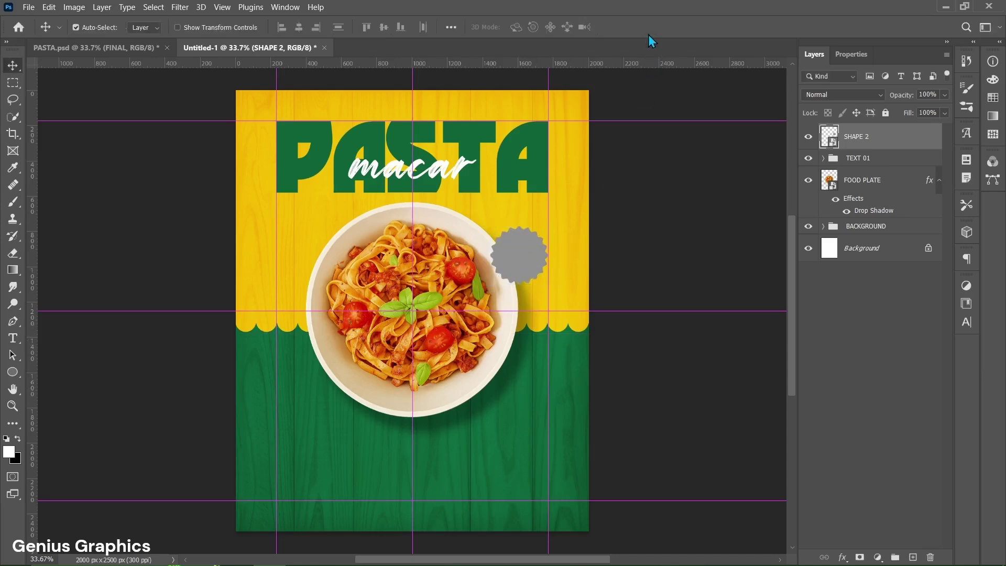
- Add a Solid Color fill in the PASTA title's dark green (#0e6238), masked to the outline of the SHAPE 2 badge
ctrl+click(829, 137)
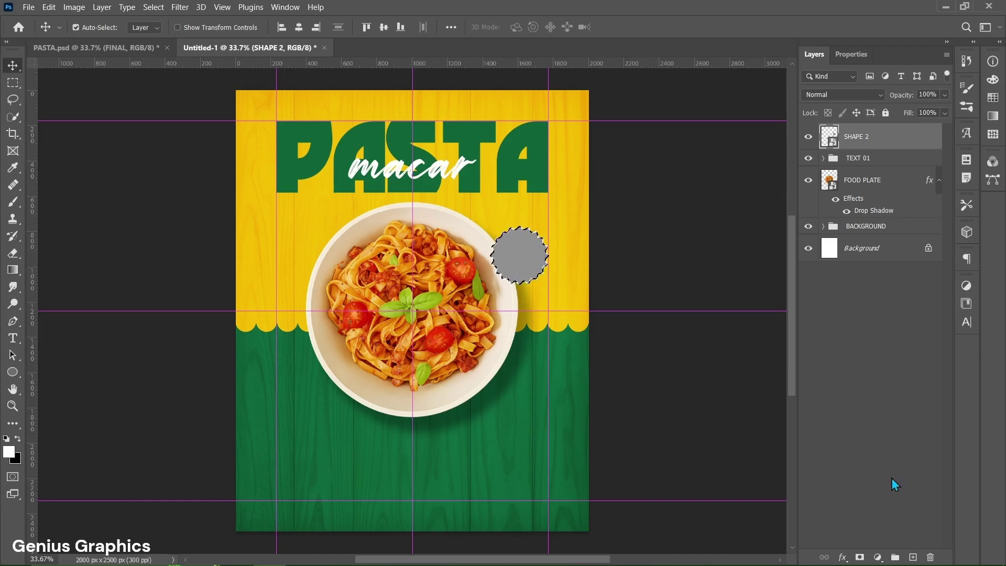
click(878, 557)
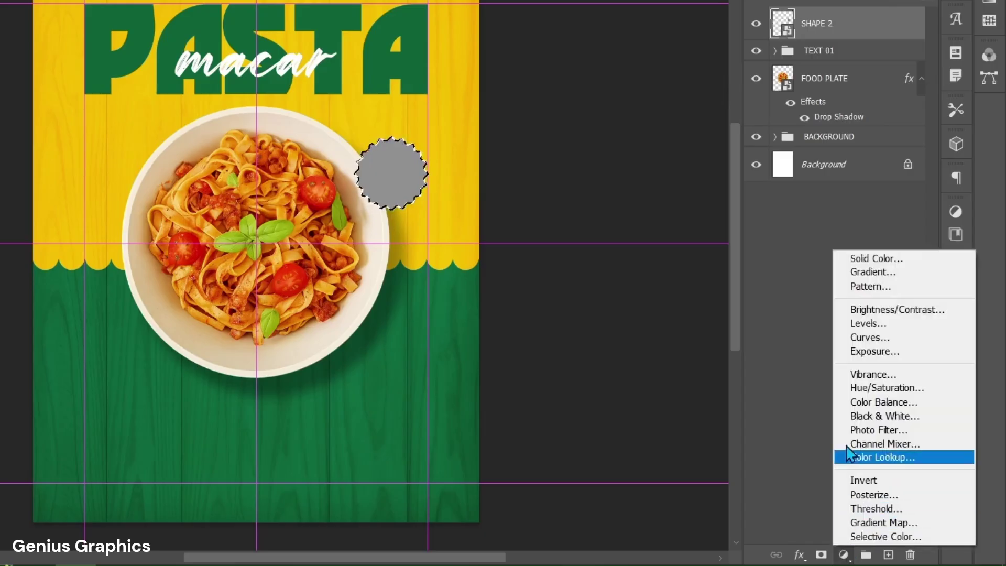
click(849, 259)
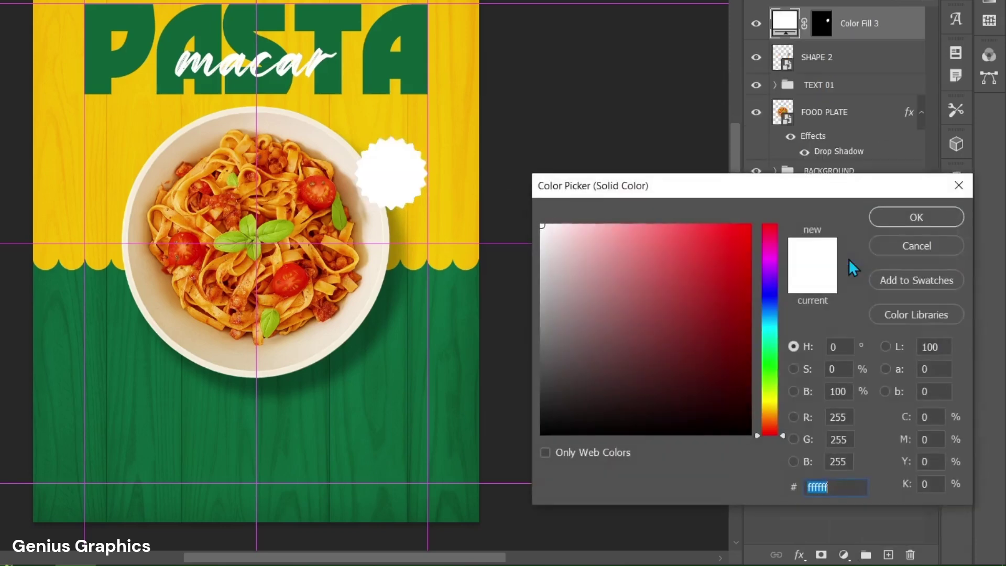
click(381, 73)
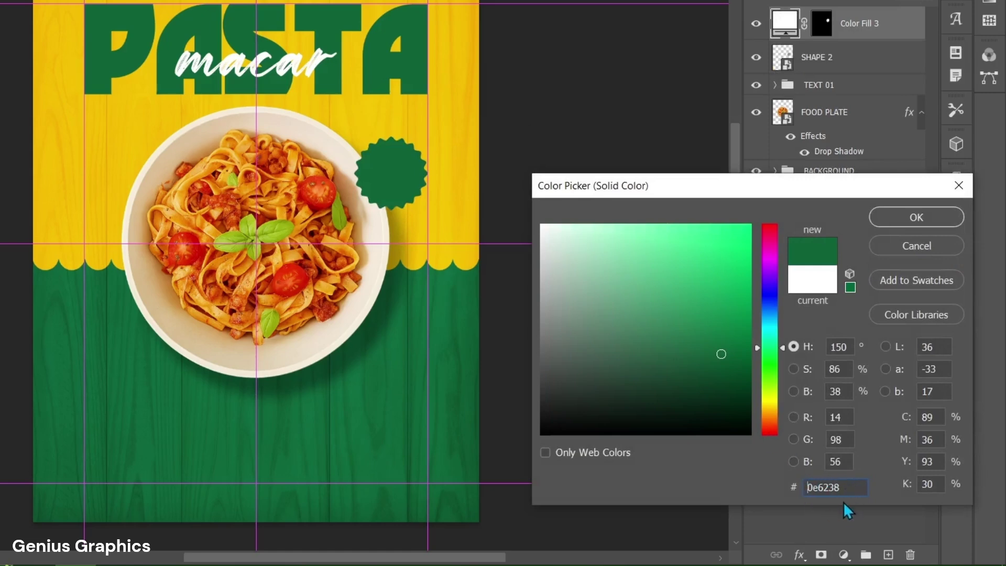
click(908, 222)
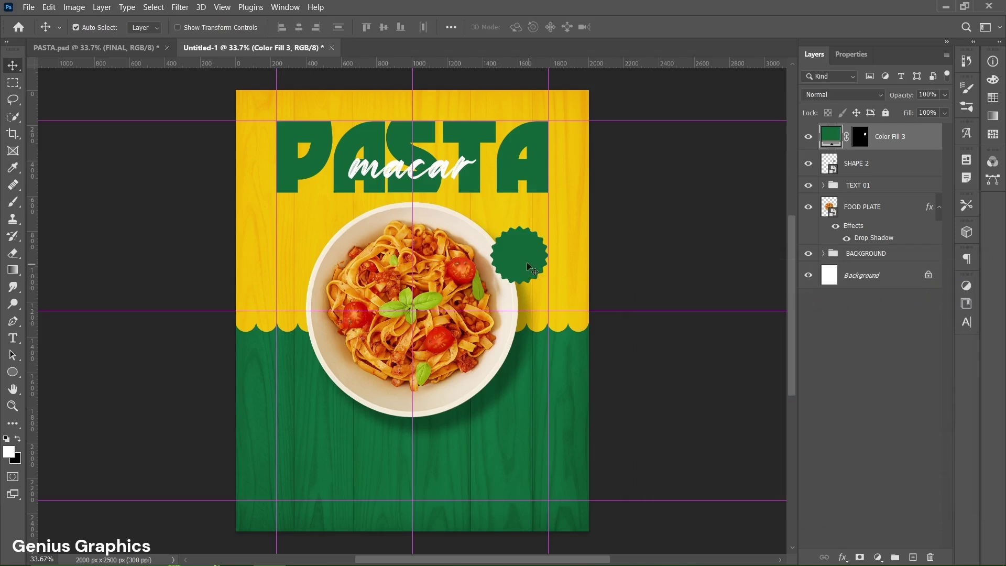
- Add the white centred text "8$" in Rollcage Regular, 45 pt, and position it in the middle of the green badge
click(14, 340)
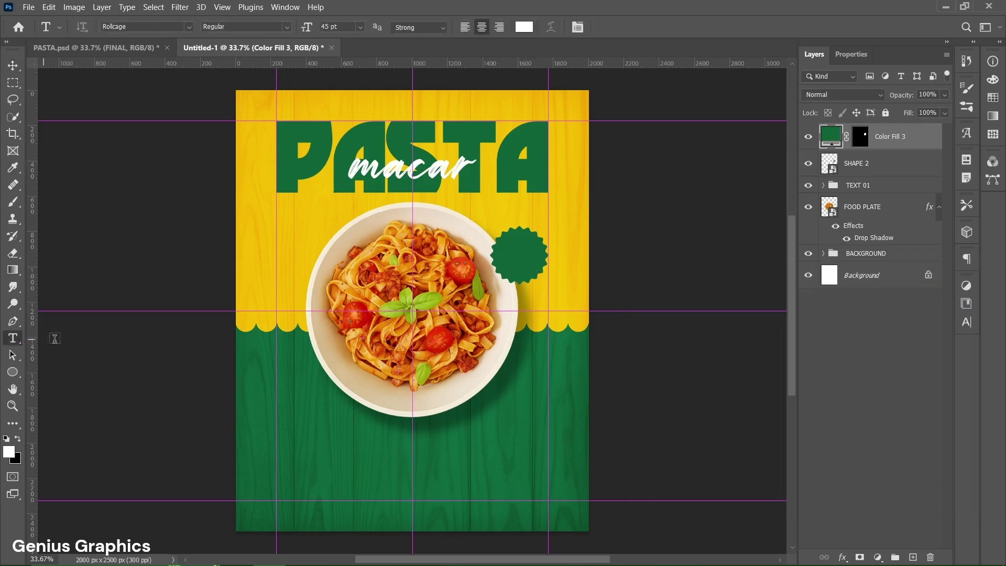
click(518, 255)
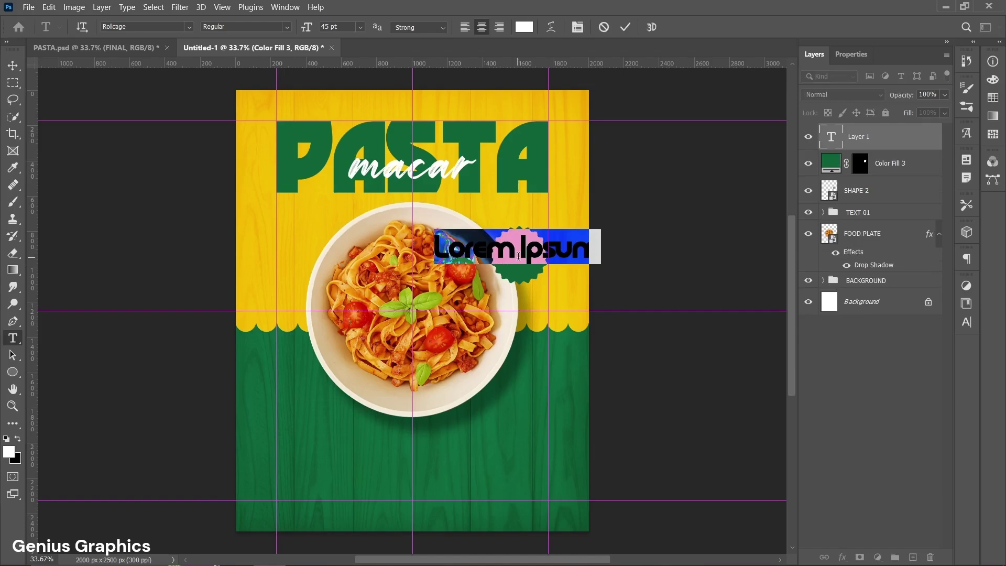
click(857, 58)
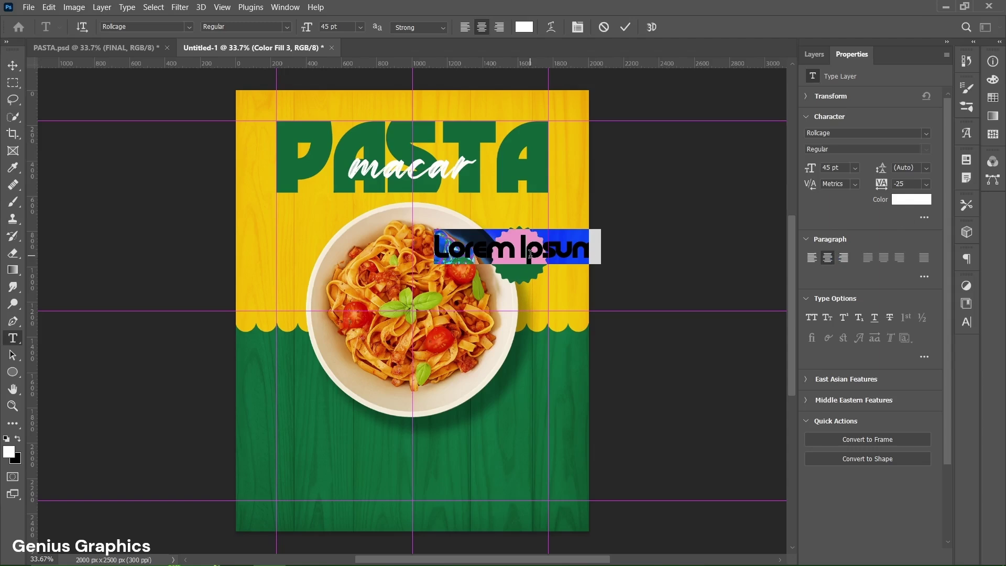
text(8$)
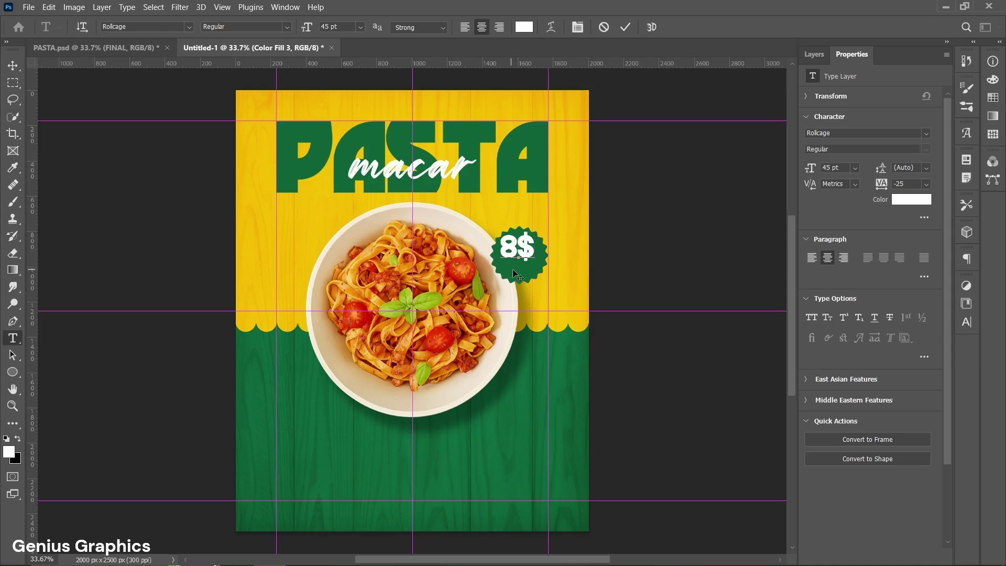
click(624, 29)
click(814, 54)
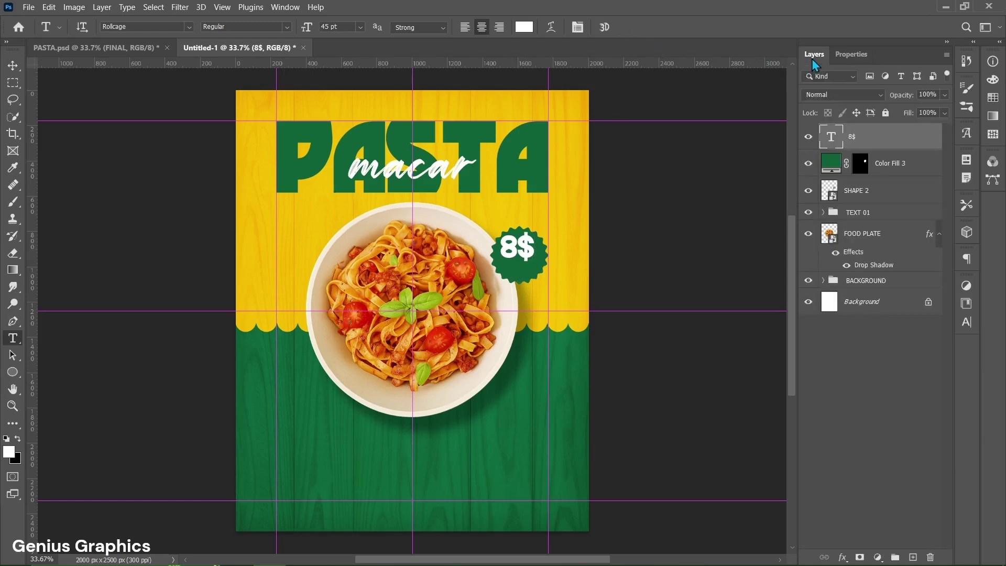
key(v)
drag(525, 258, 529, 269)
- Place the SHAPE 3 arrow as an embedded layer on the yellow area beside the plate's upper-left rim
key(ctrl+shift+p)
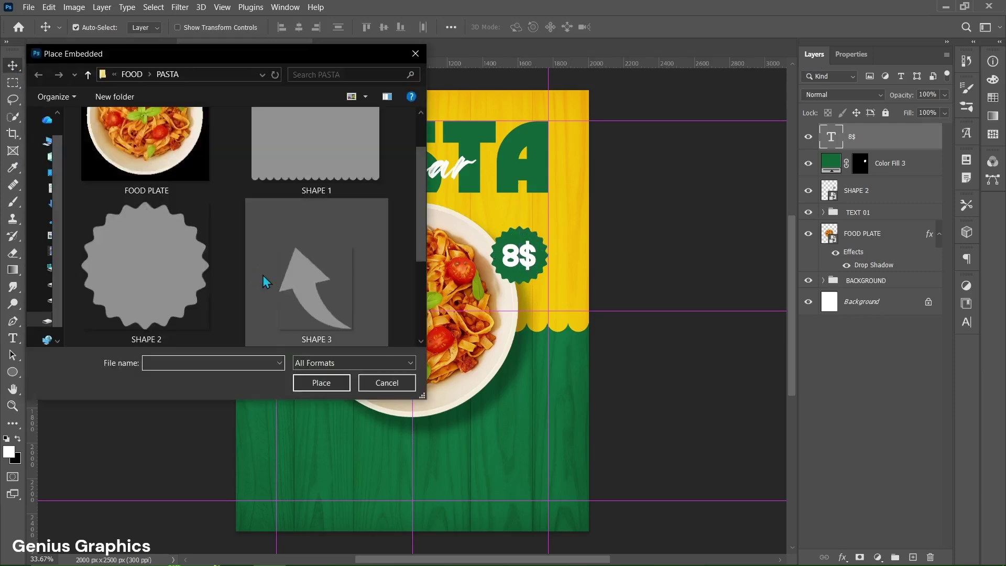
click(318, 278)
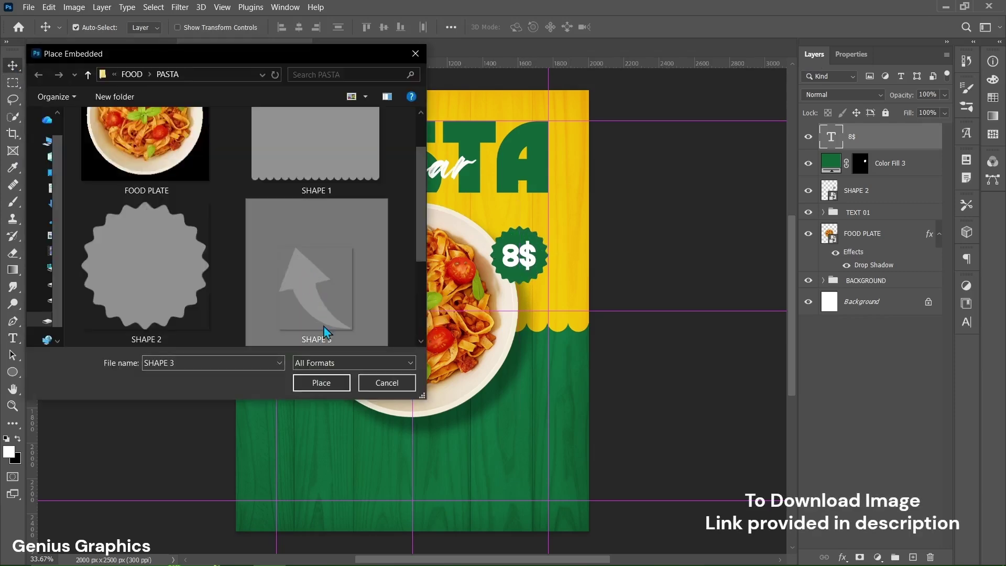
click(322, 383)
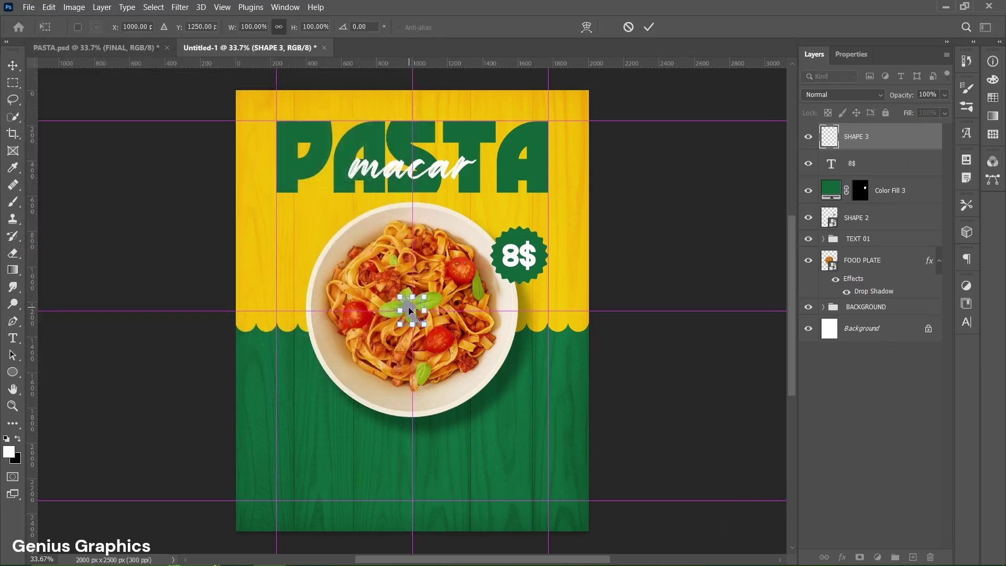
drag(411, 310, 297, 272)
click(649, 33)
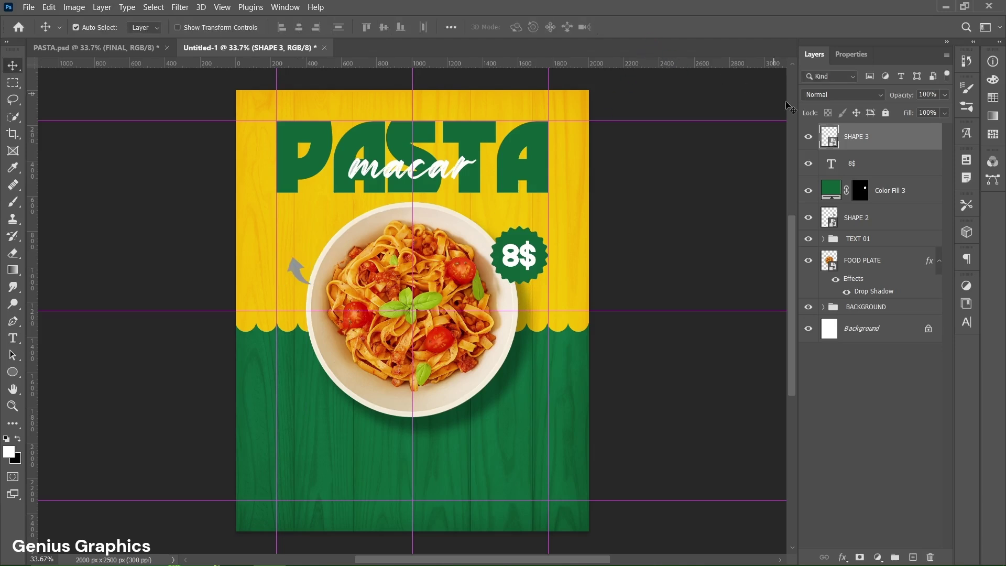
- Add a Solid Color fill in the title's dark green (#0e6238), masked to the outline of the SHAPE 3 arrow
ctrl+click(833, 135)
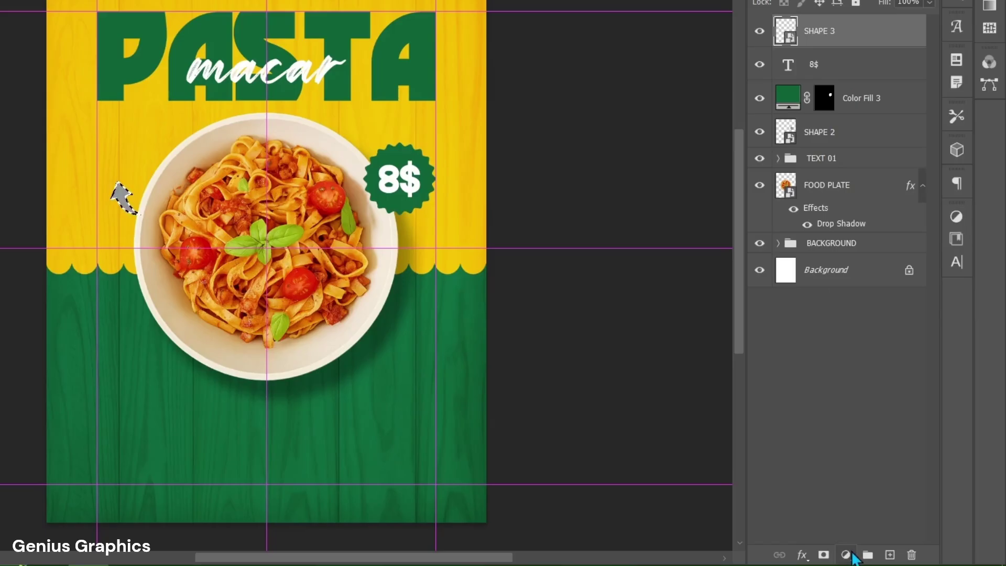
click(878, 557)
click(859, 267)
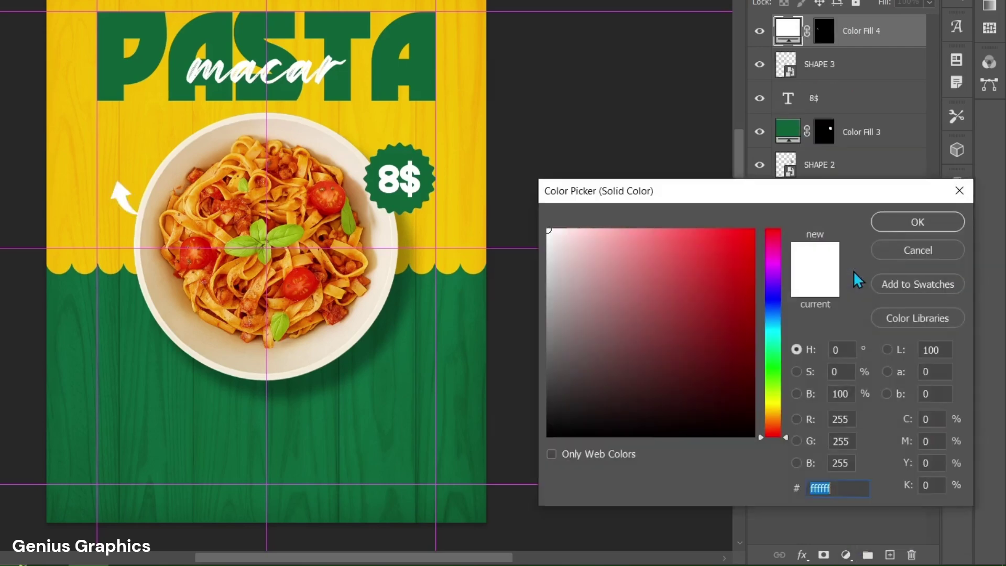
click(393, 84)
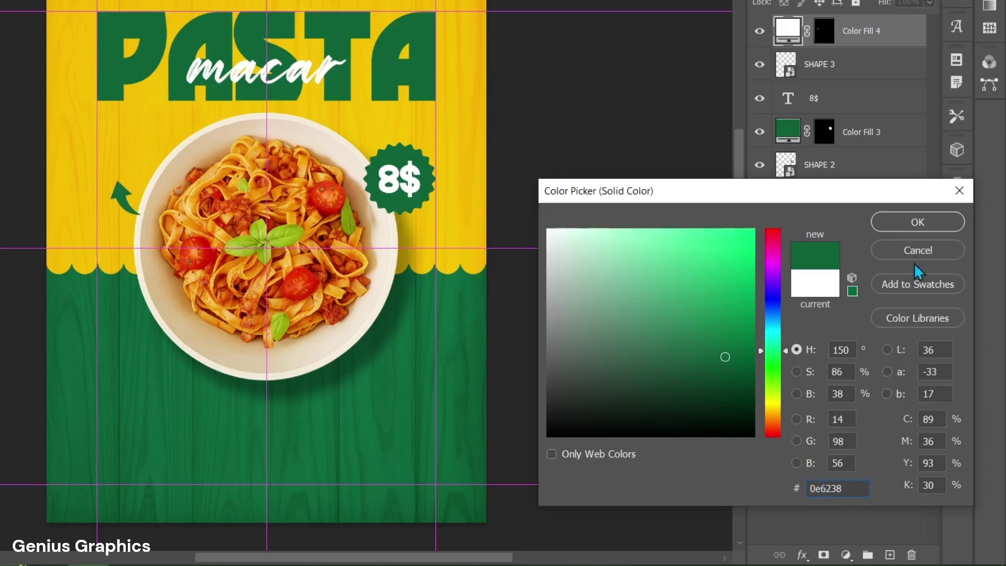
click(919, 230)
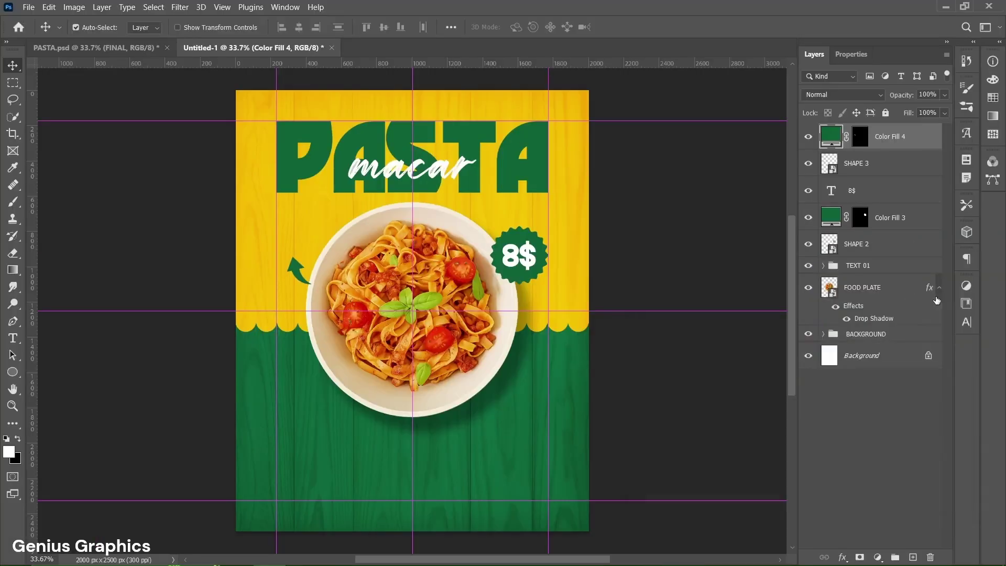
- Add the text "2$" above the arrow in Rollcage Regular, 30 pt, coloured with the PASTA title's dark green
click(14, 340)
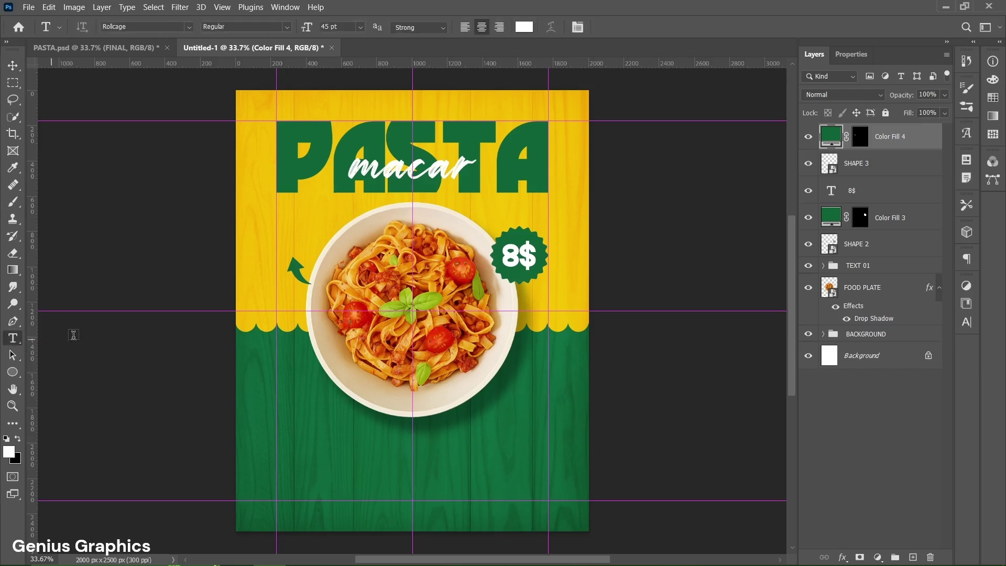
click(292, 245)
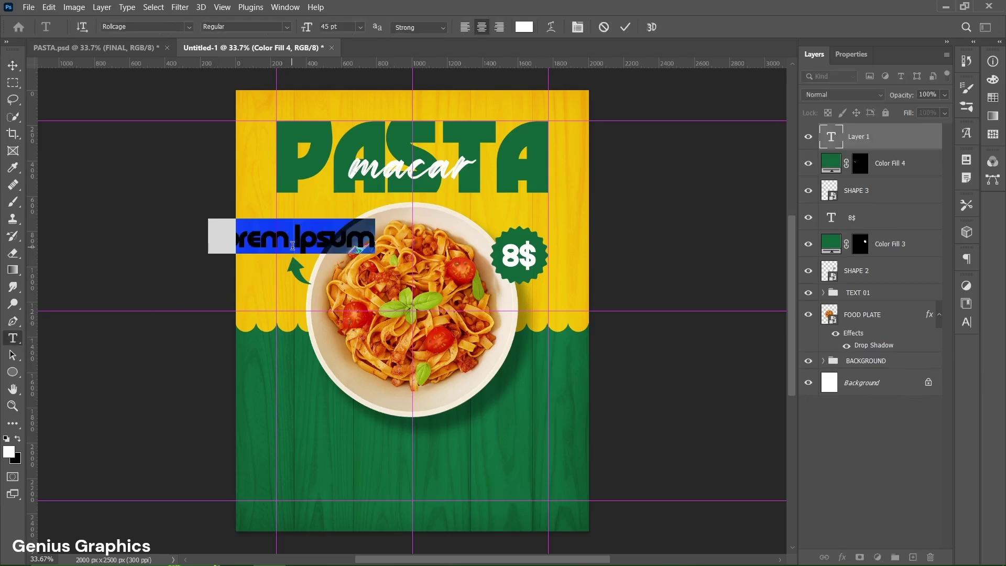
click(859, 58)
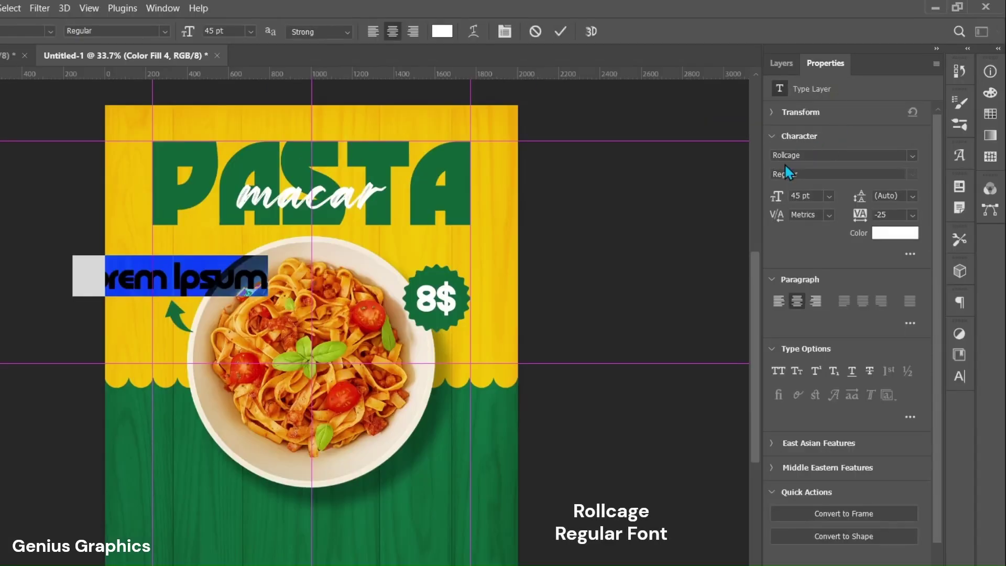
click(829, 195)
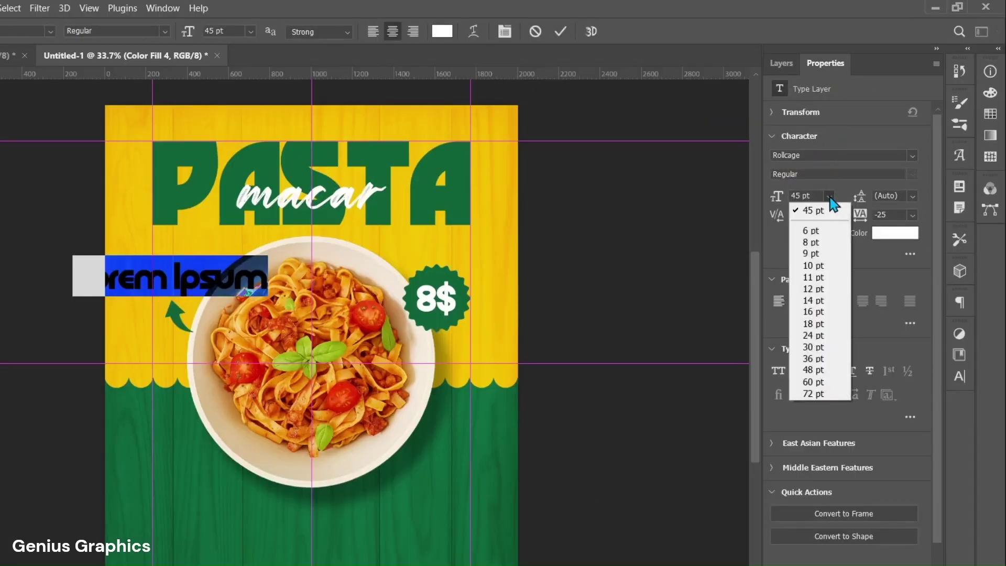
click(826, 346)
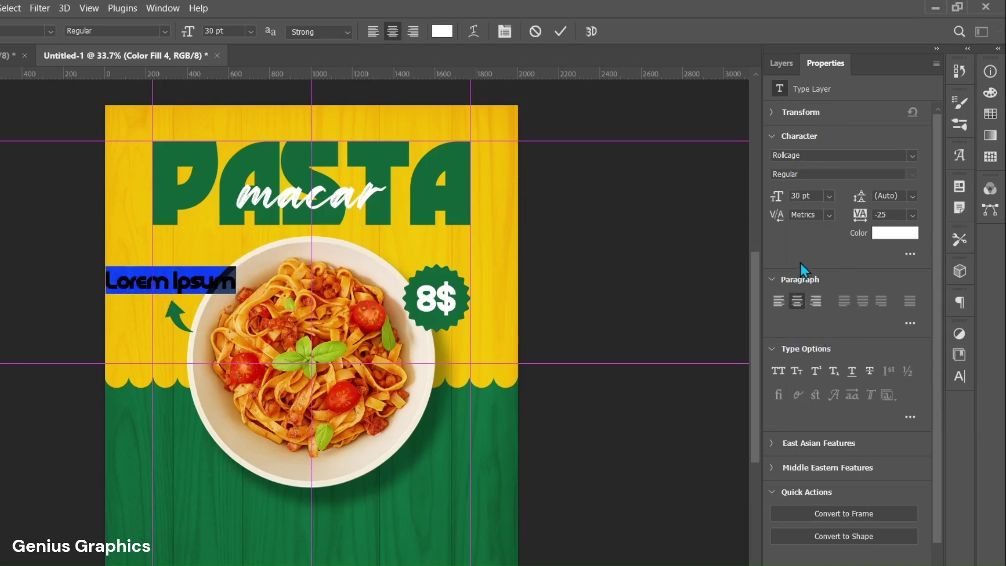
click(901, 235)
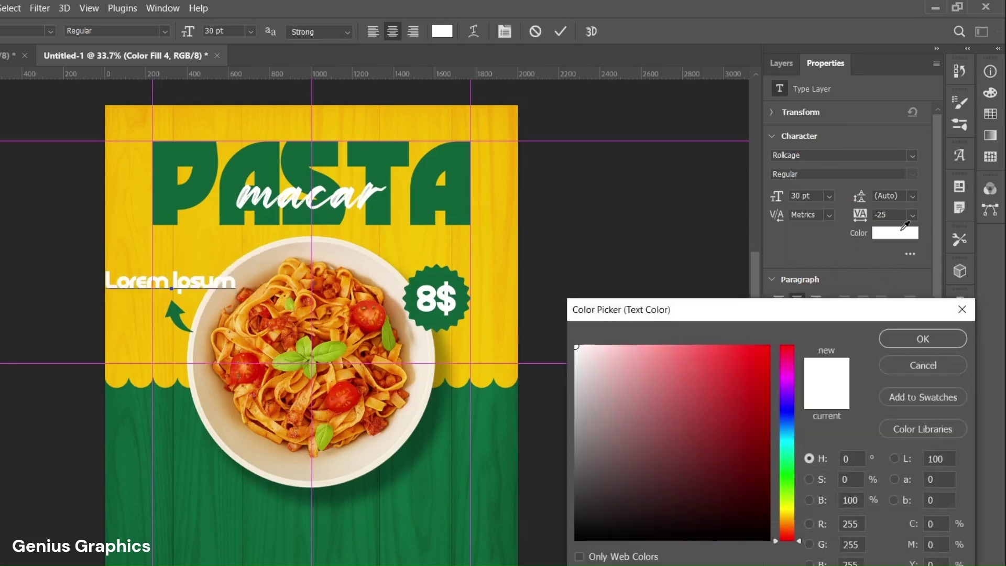
click(435, 205)
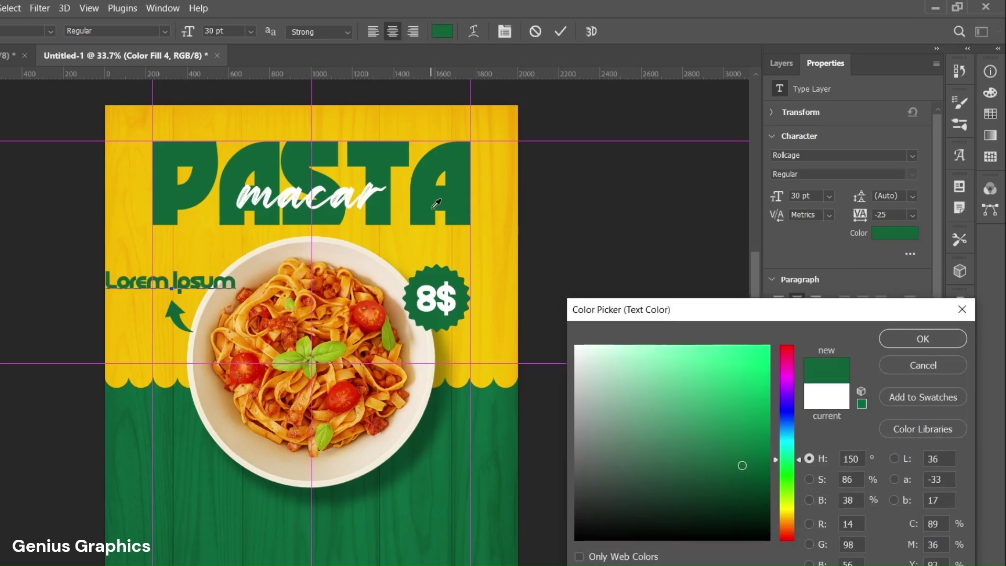
click(907, 334)
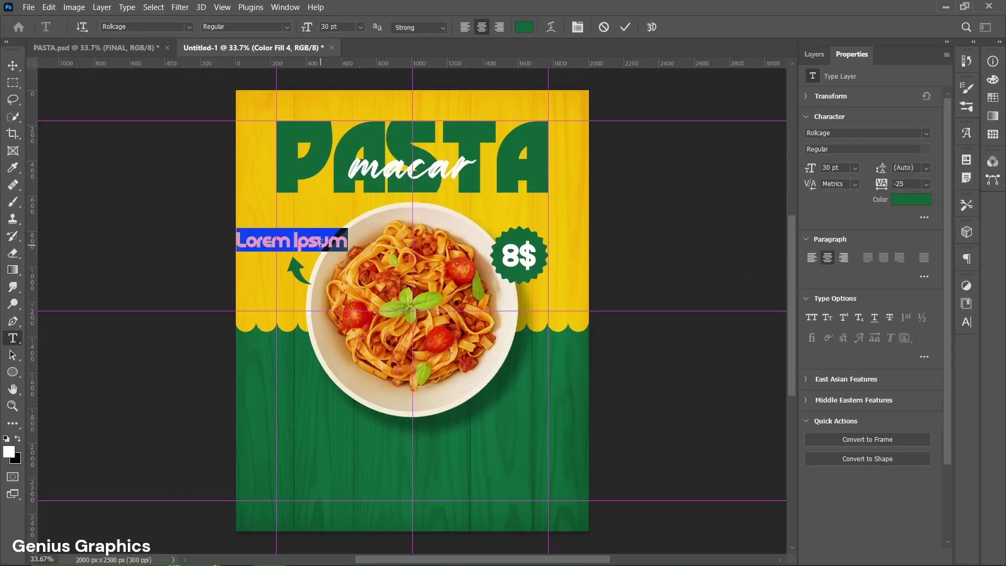
text(2$)
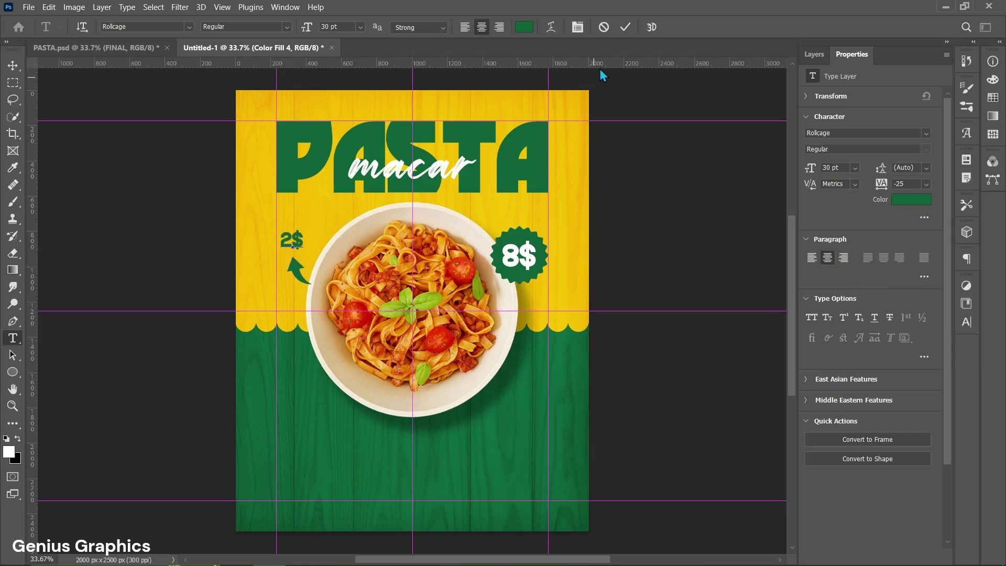
click(621, 30)
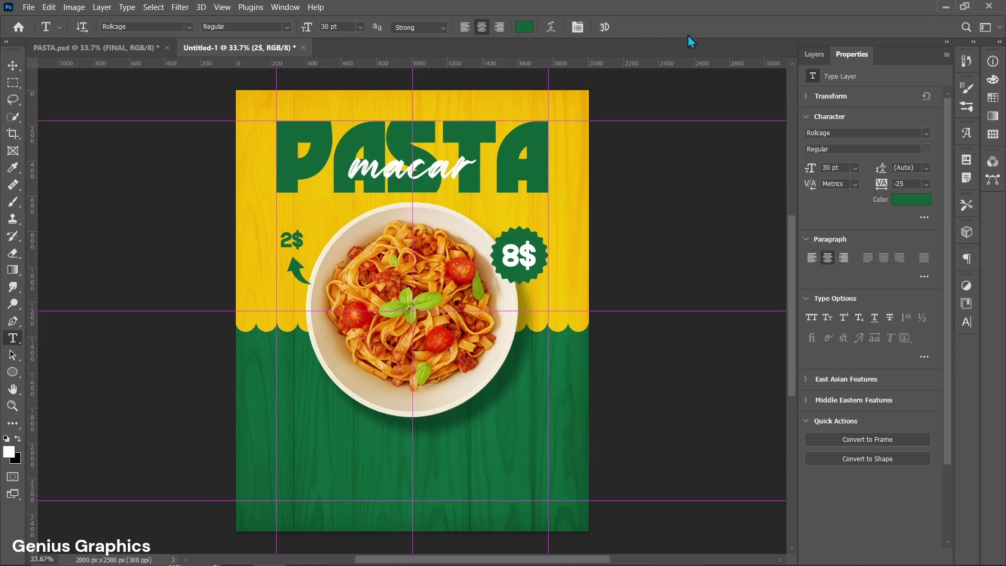
- Move the "2$" text down close to the arrow tip and place a duplicate of it directly above
click(814, 54)
key(v)
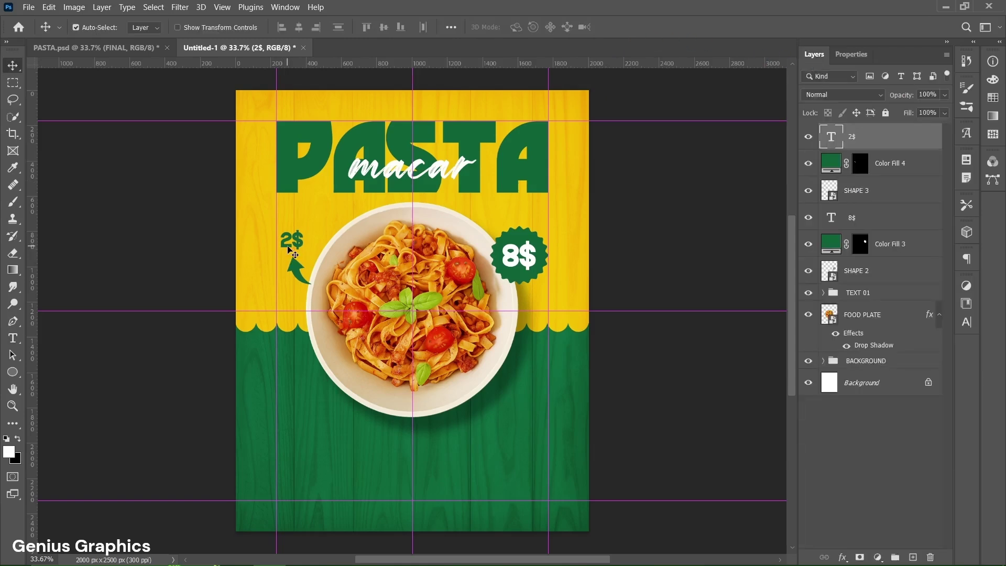
drag(290, 250, 291, 236)
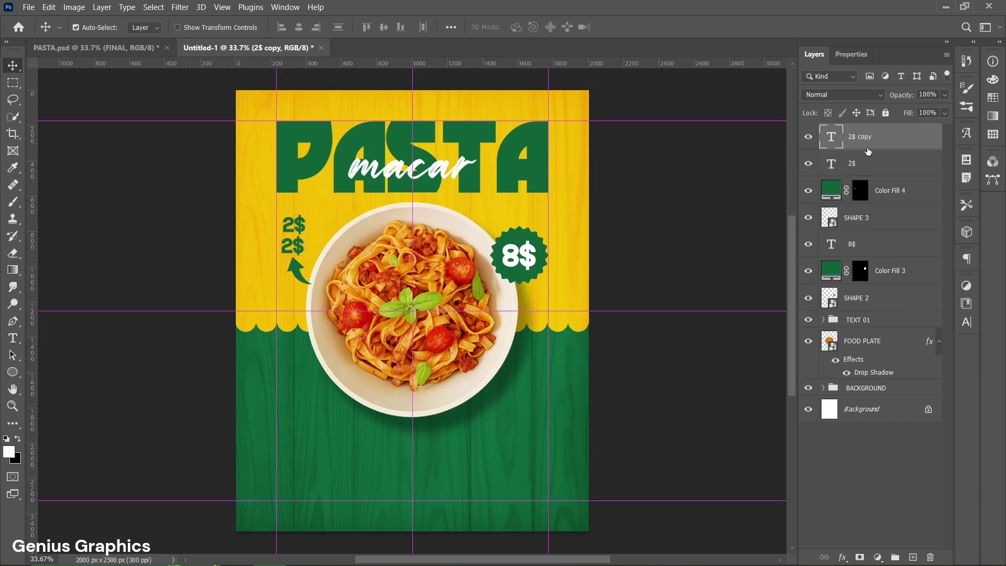
- Set the upper "2$" duplicate in Causten Round Bold, 12 pt, with 10 pt leading and tracking 10
double_click(292, 226)
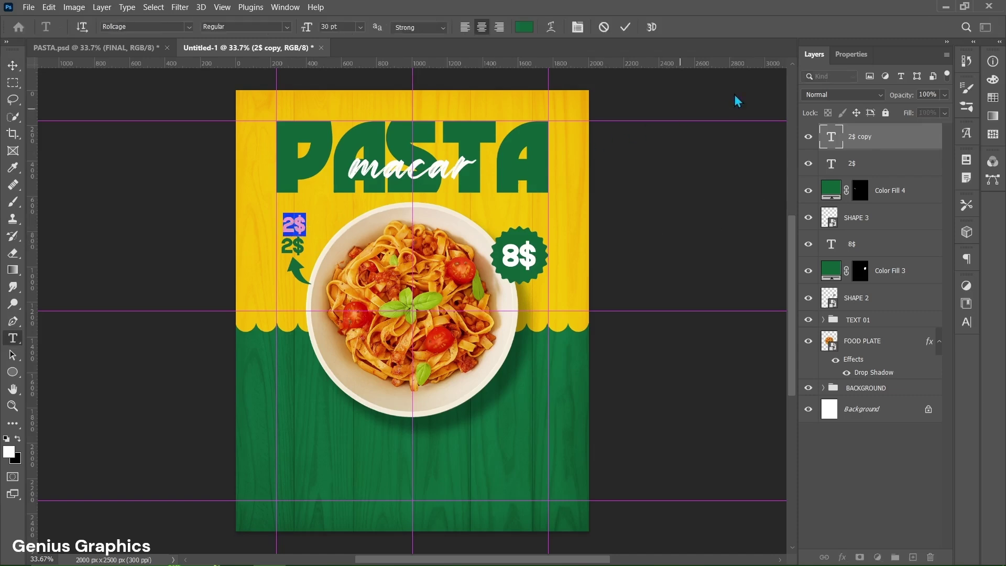
click(837, 59)
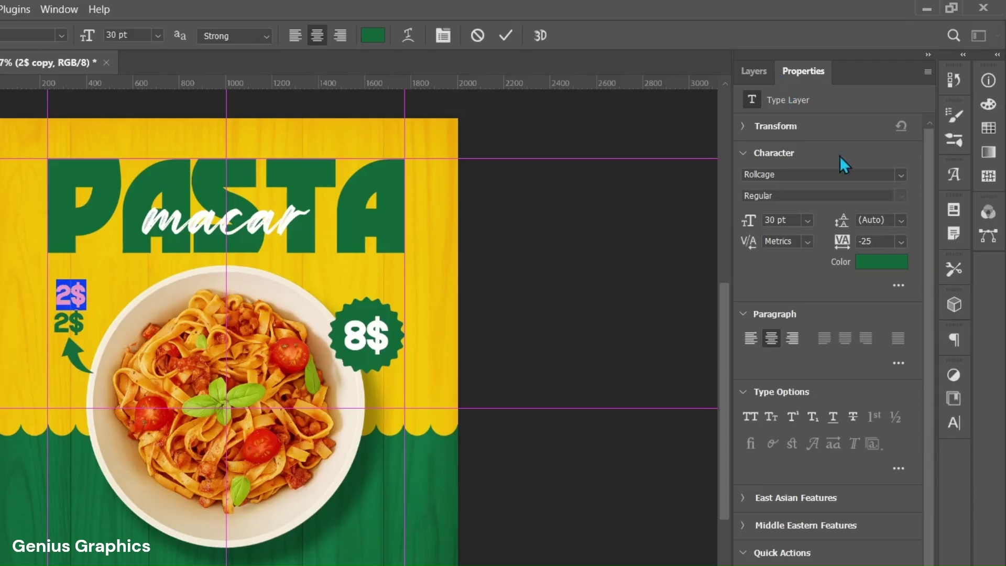
click(901, 176)
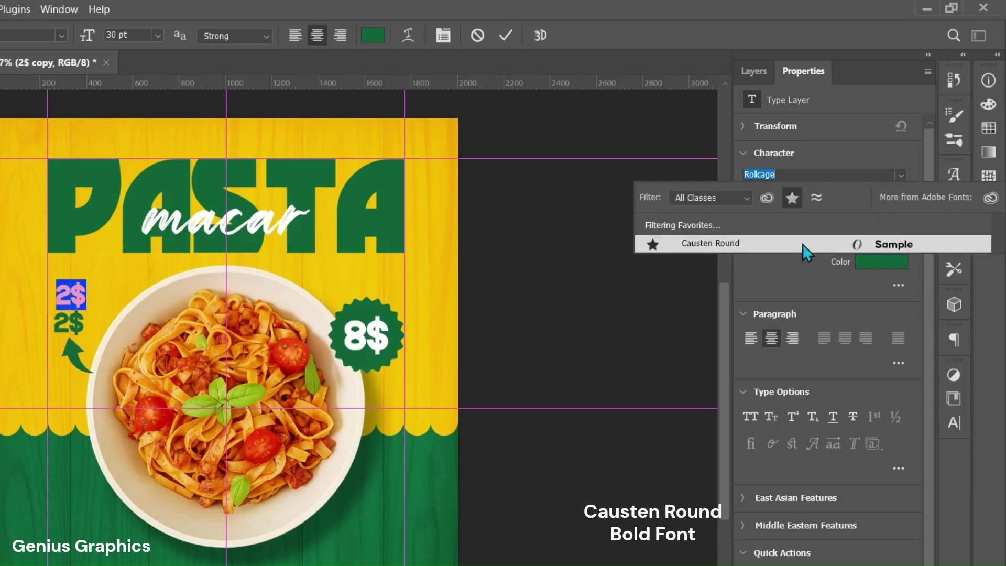
click(718, 247)
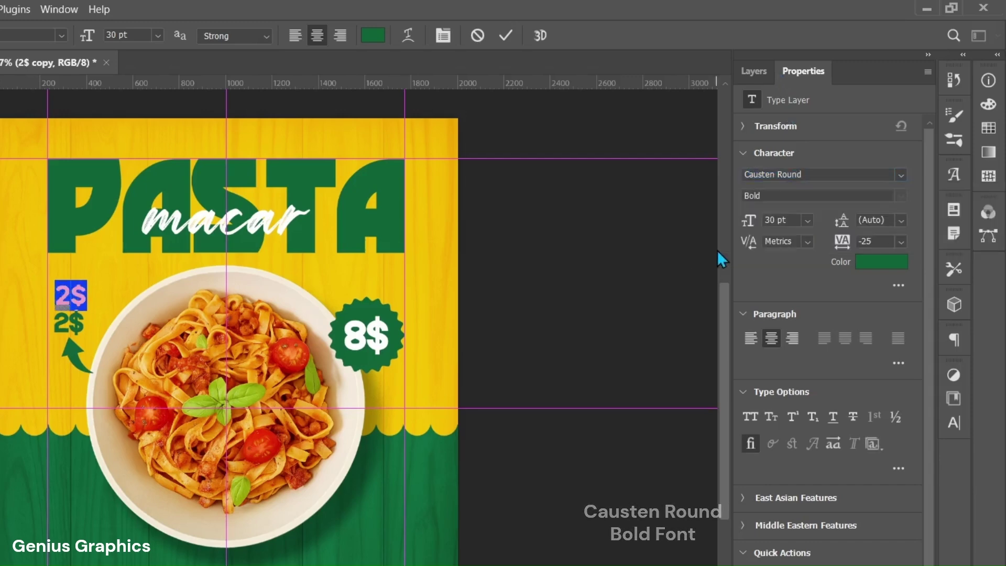
click(808, 221)
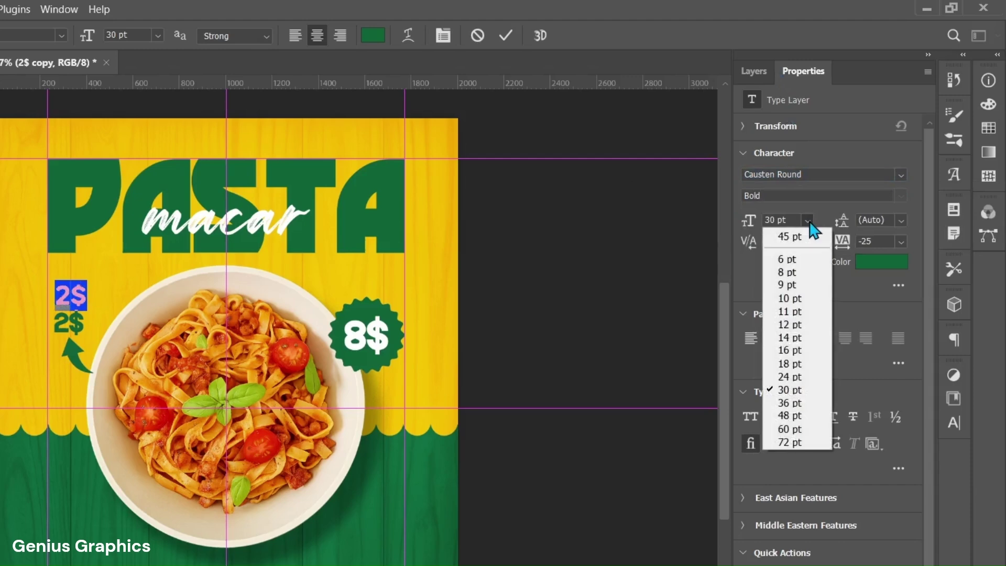
click(809, 324)
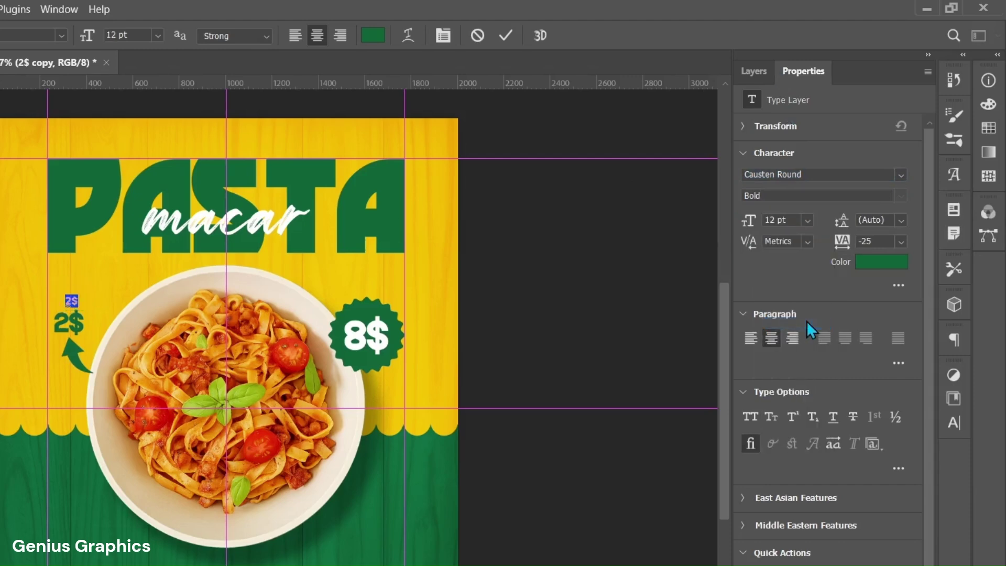
click(901, 220)
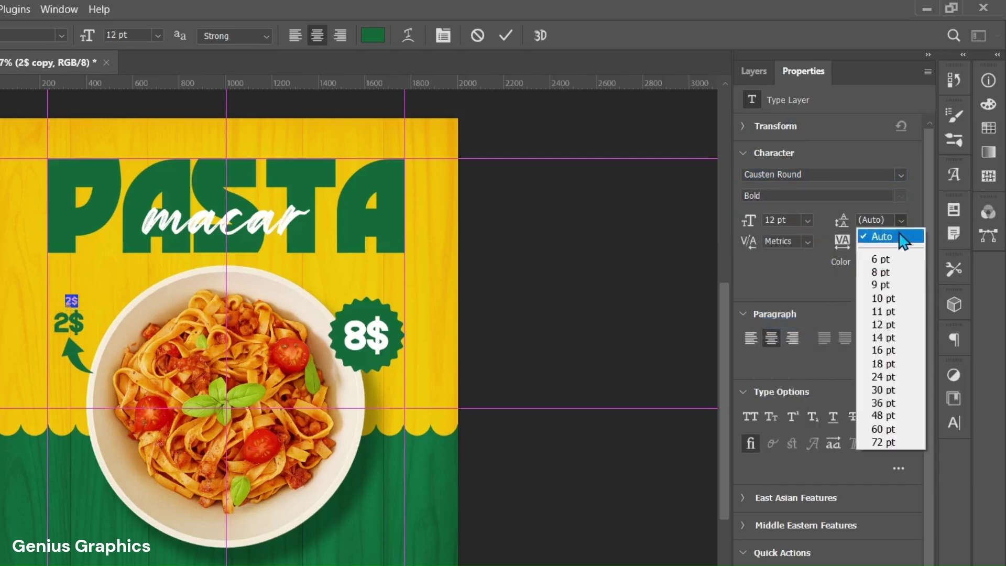
click(900, 298)
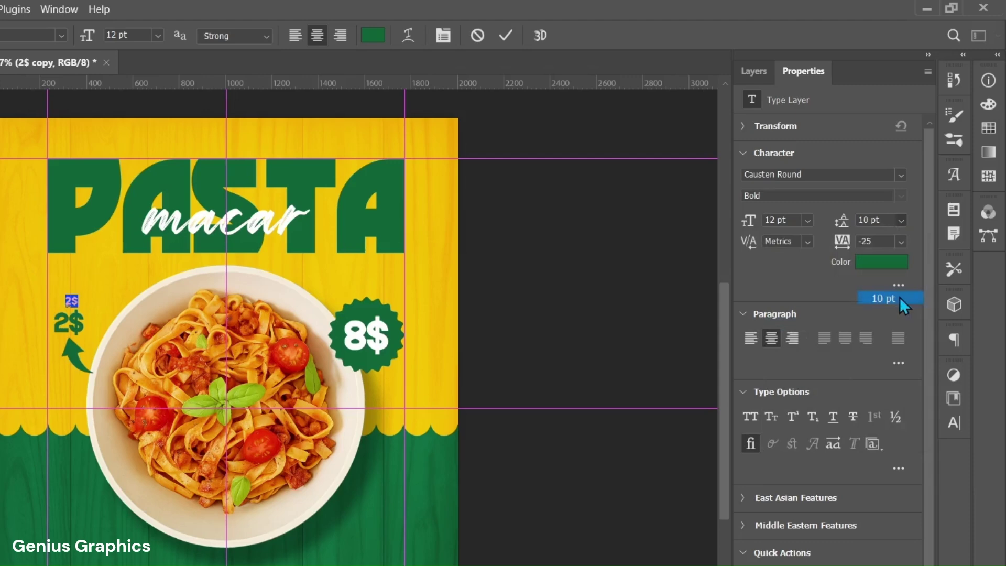
click(901, 242)
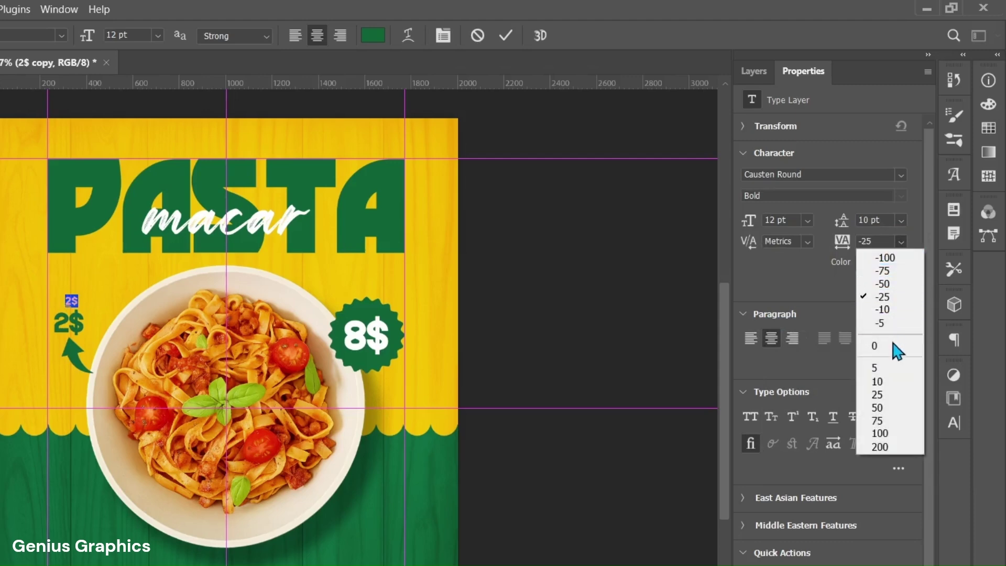
click(893, 381)
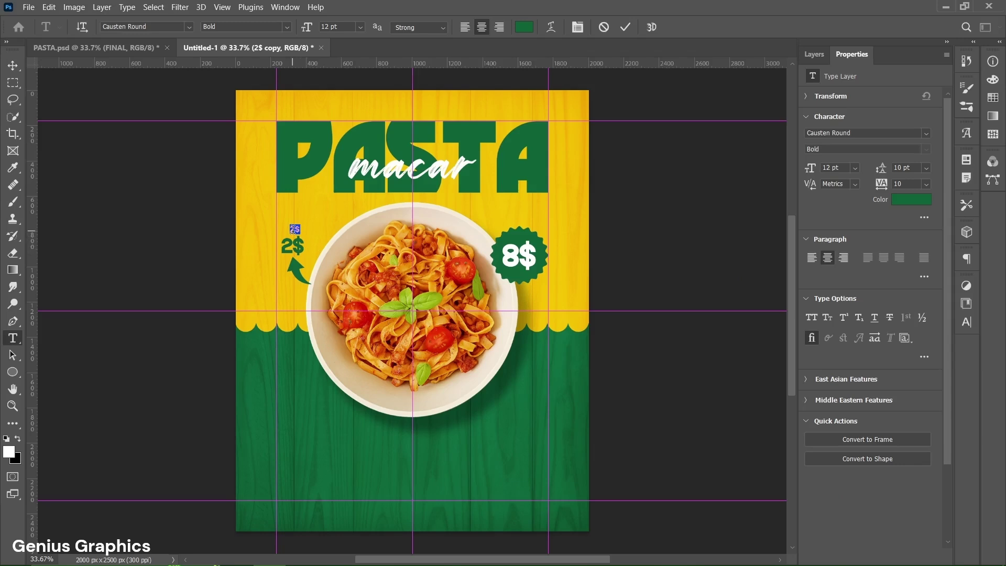
- Replace the upper "2$" with "Extra Cheddar Sauce" on three lines and move it up just above the remaining "2$"
key(BackSpace)
text(Extra)
key(Return)
text(Cheddar)
click(626, 28)
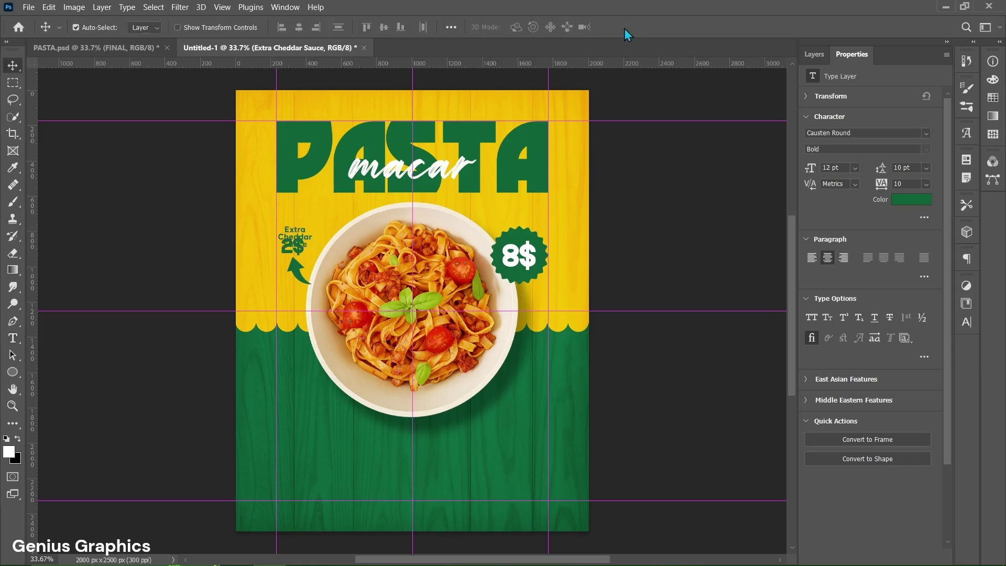
click(812, 54)
drag(297, 234, 296, 220)
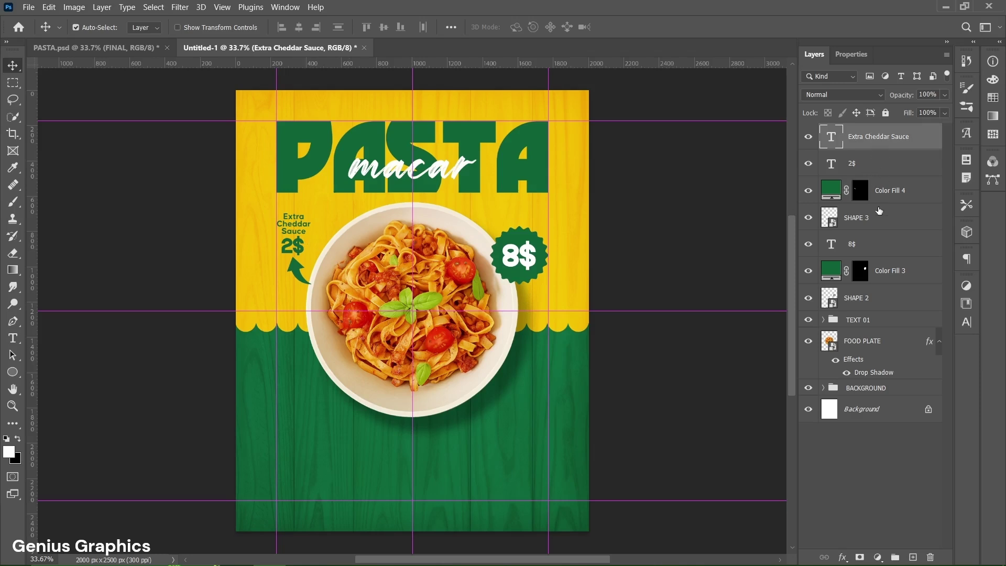
- Delete the SHAPE 3 and SHAPE 2 layers, keeping their green colour fills
click(881, 225)
key(Delete)
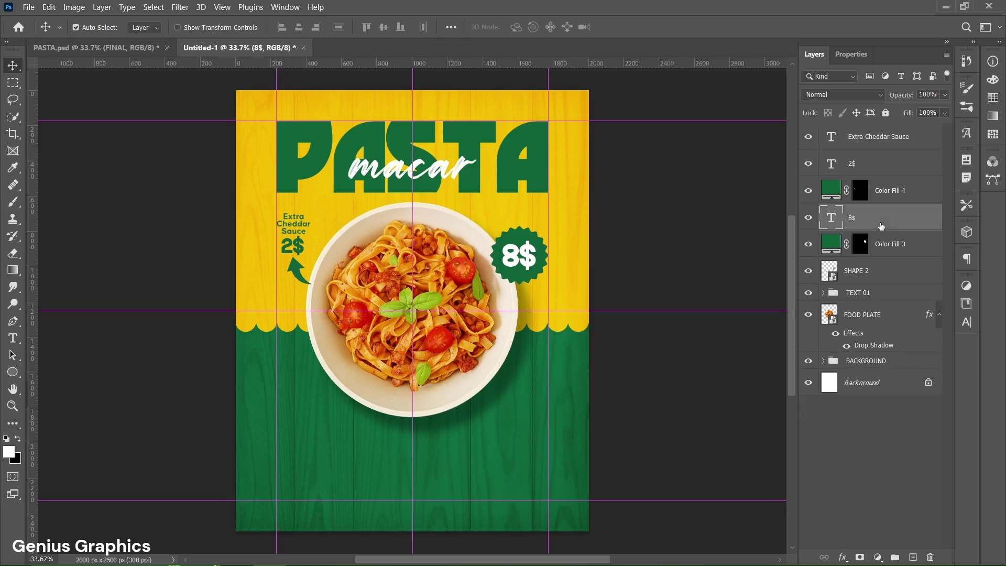
click(885, 278)
key(Delete)
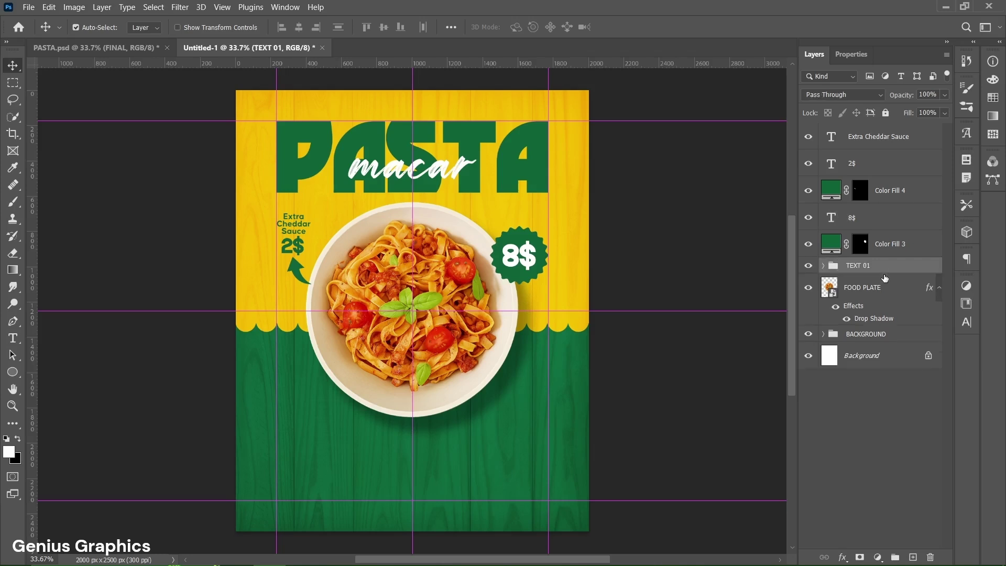
- Group the layers from Extra Cheddar Sauce down to Color Fill 3 and name the group PRICE TAGS
click(908, 142)
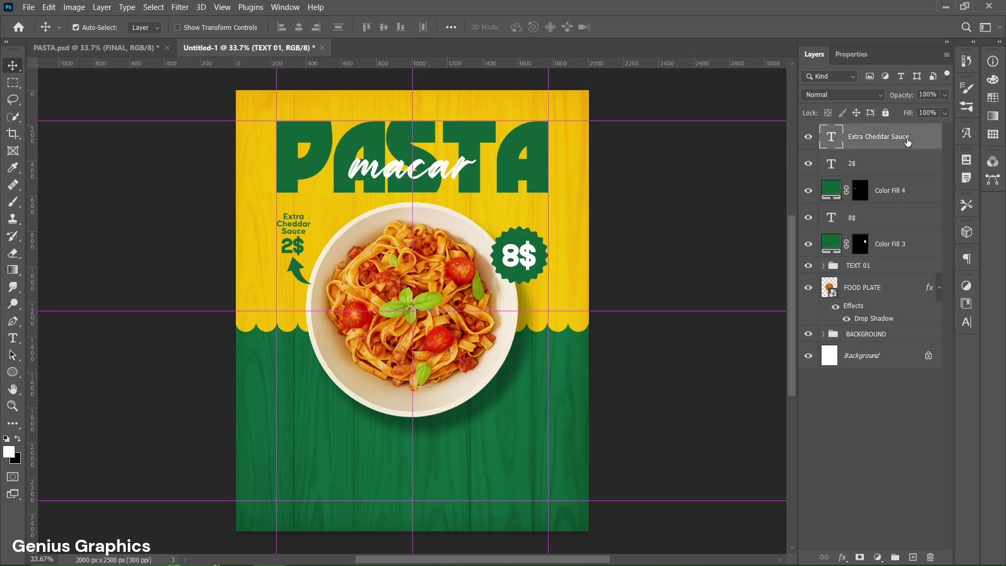
key(ctrl)
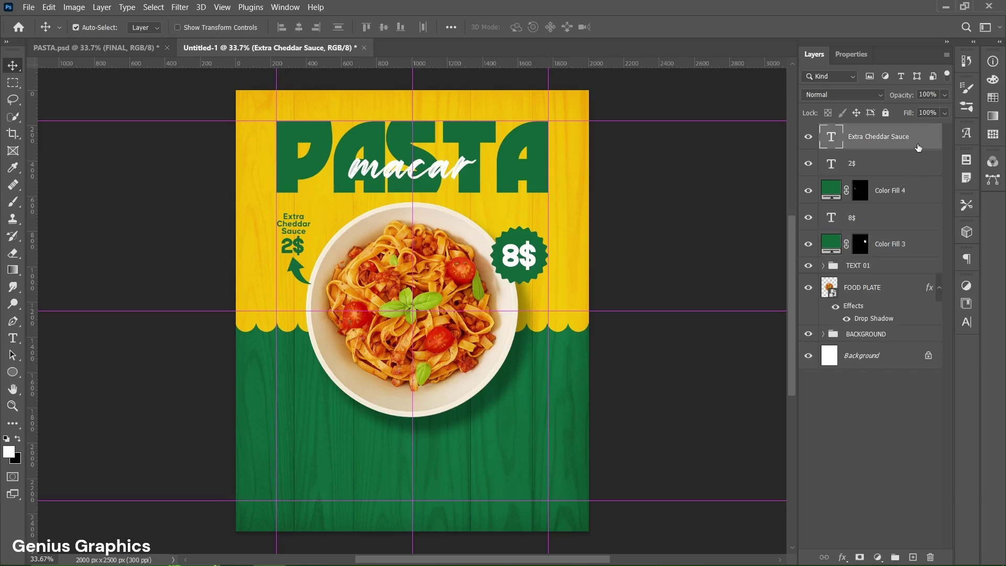
shift+click(918, 243)
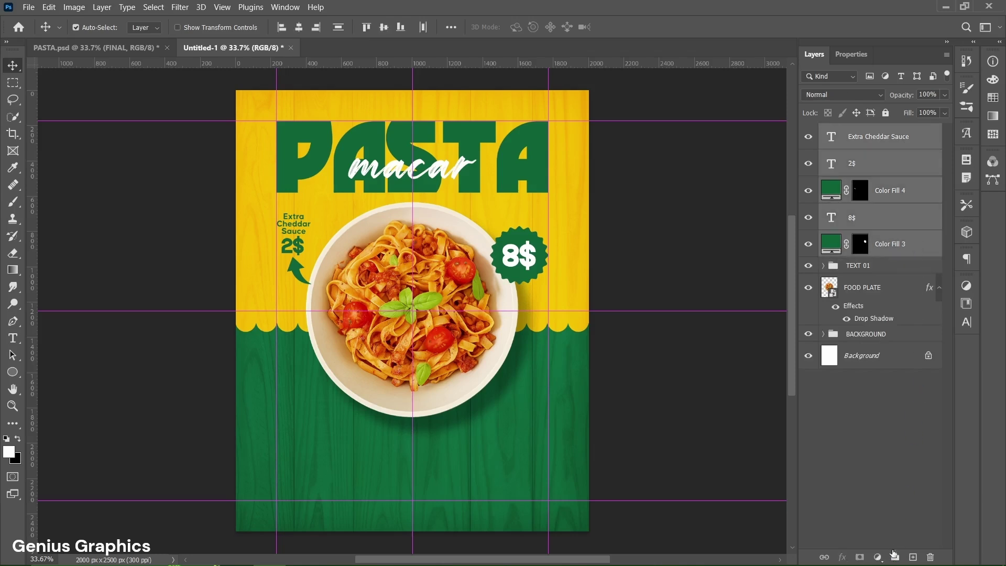
click(894, 556)
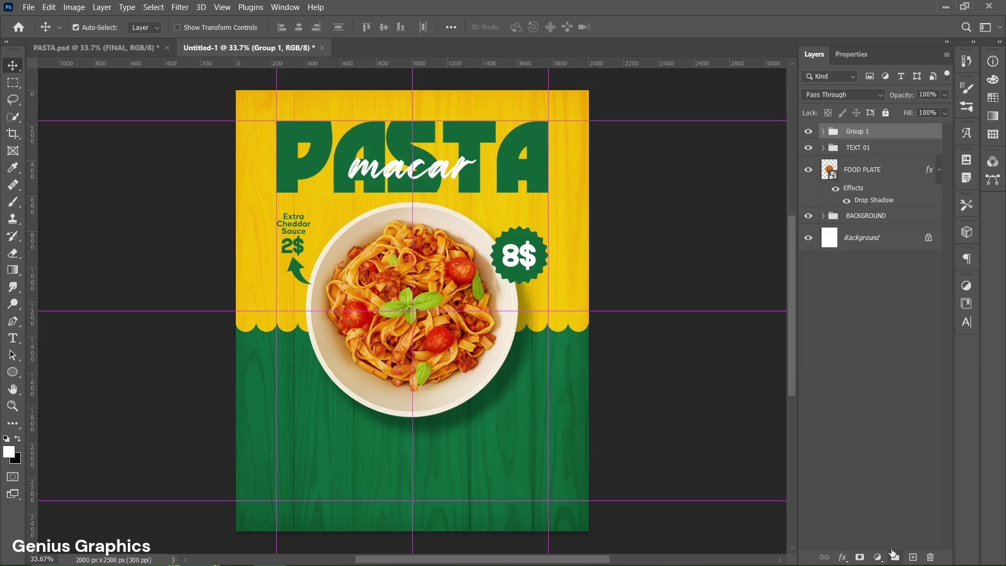
double_click(854, 135)
text(PRICE TAGS)
key(Return)
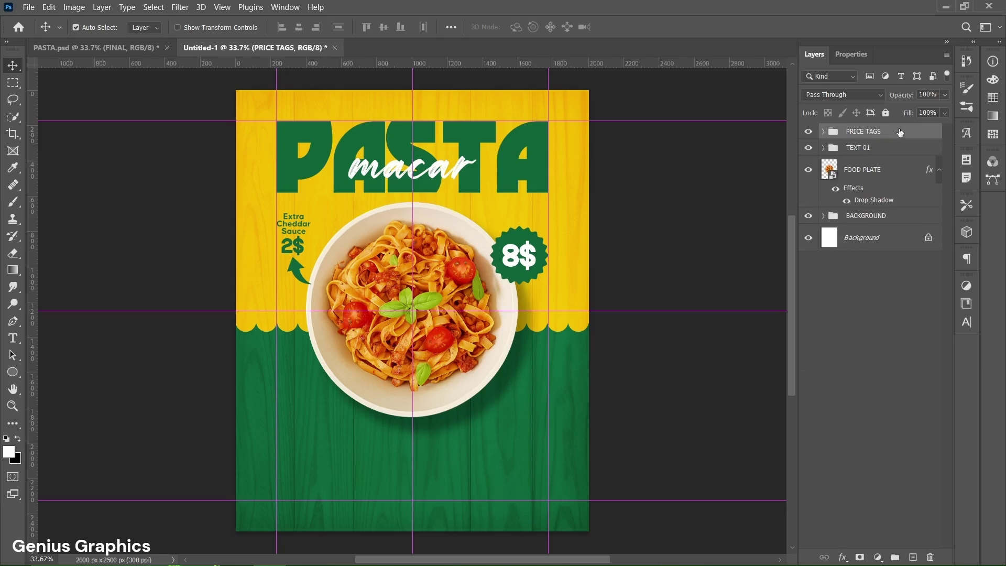
- Start a left-aligned text at the left guide below the plate in Causten Round Bold, 40 pt, leading 30 pt, tracking -50, colour #f5be03
click(14, 338)
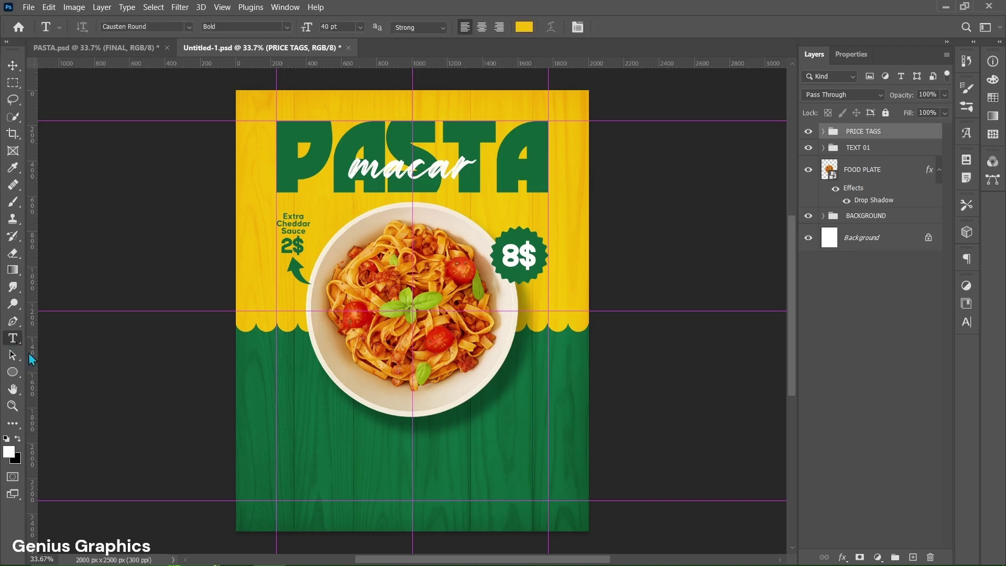
click(273, 454)
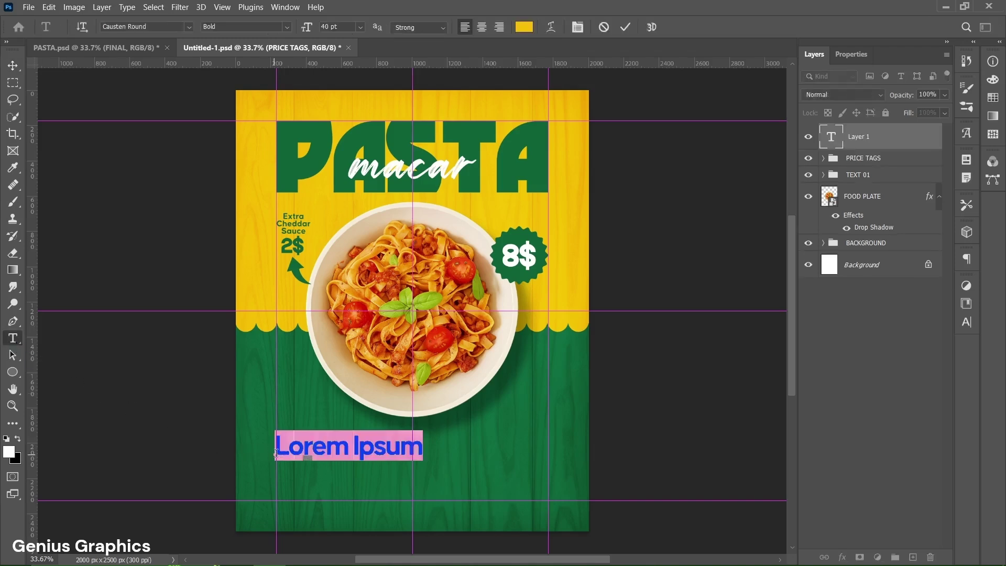
click(852, 55)
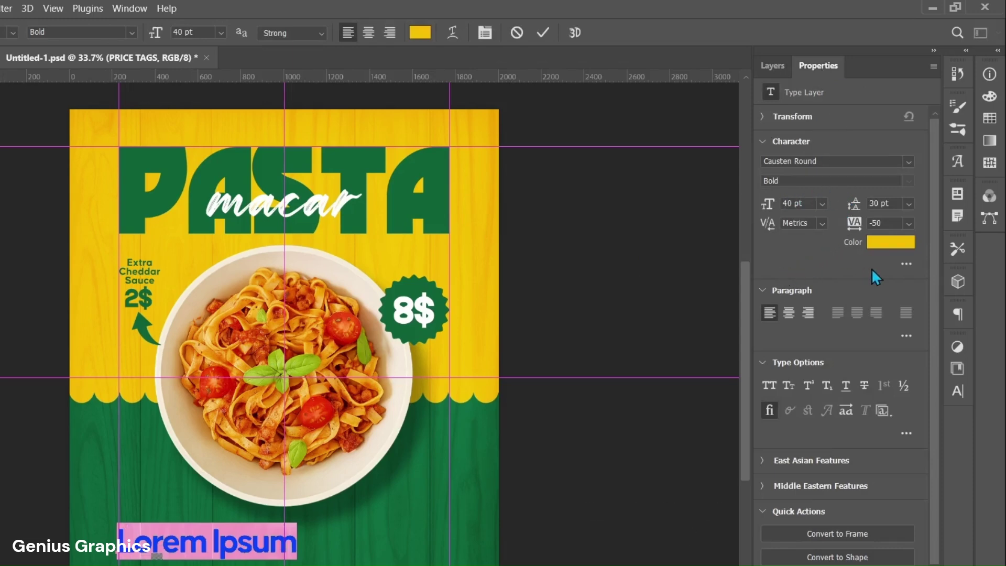
click(892, 243)
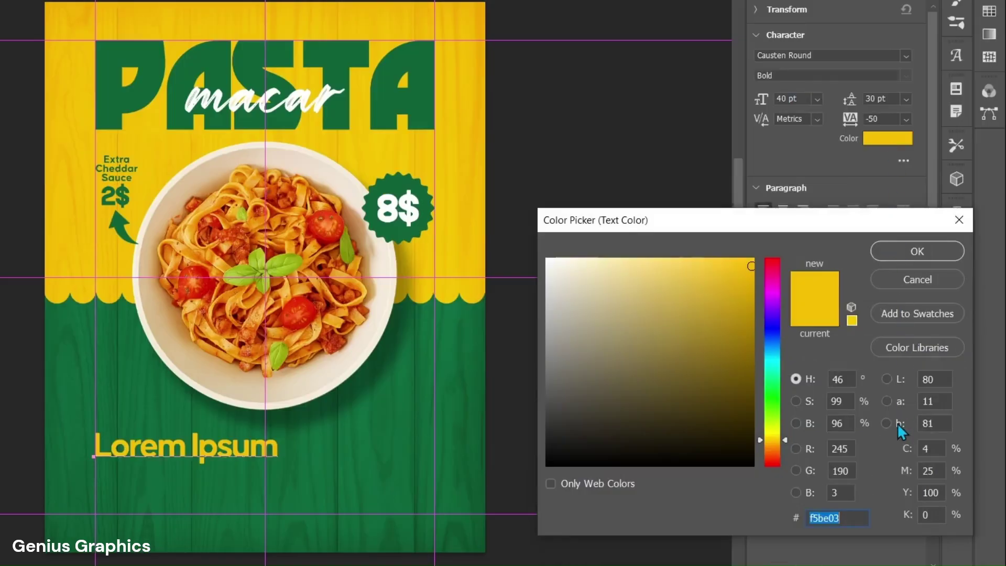
click(861, 515)
click(927, 256)
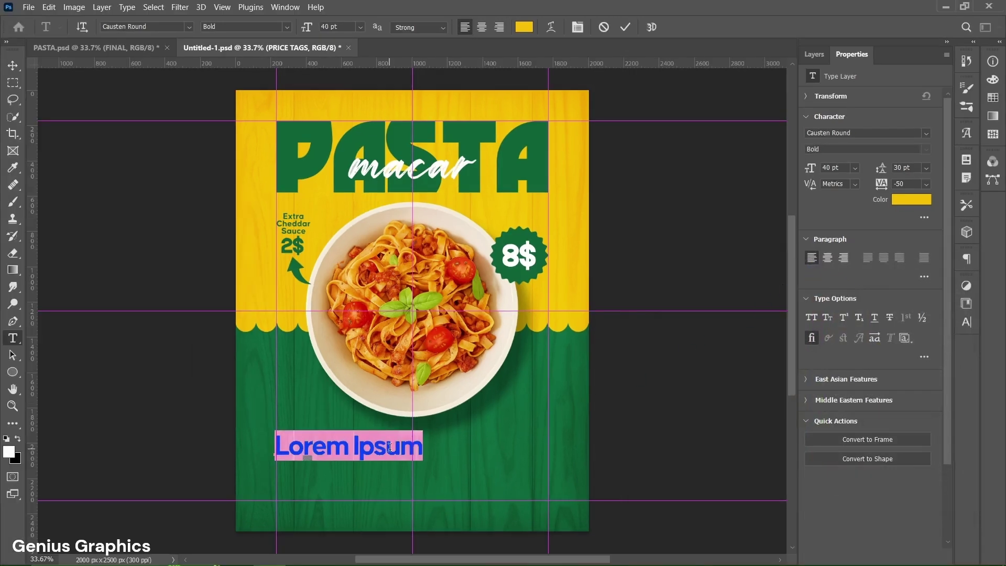
- Enter "Delicious Macaroni" on two lines as the yellow heading below the plate
text(Delicious)
key(Return)
text(Macar)
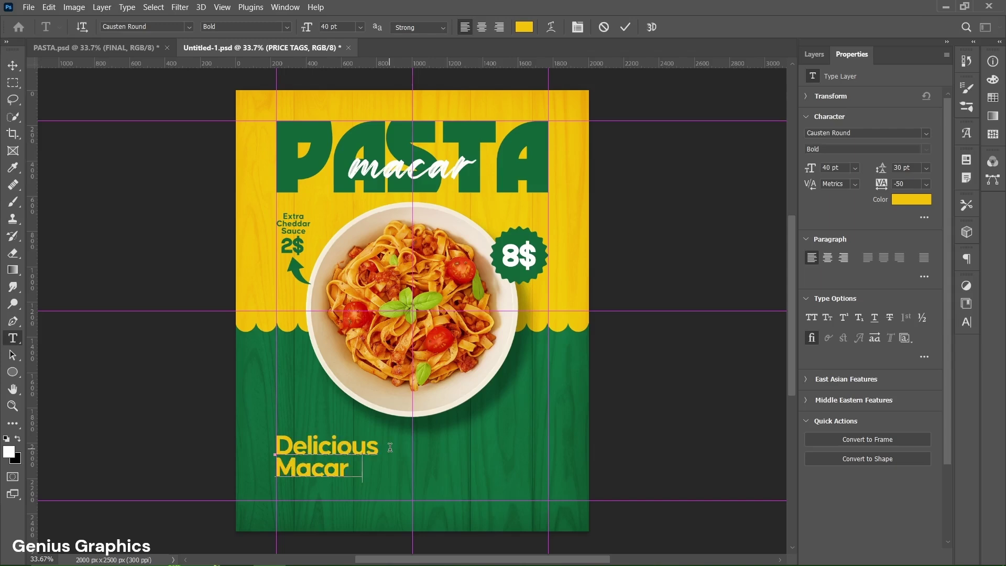
text(oni)
click(624, 27)
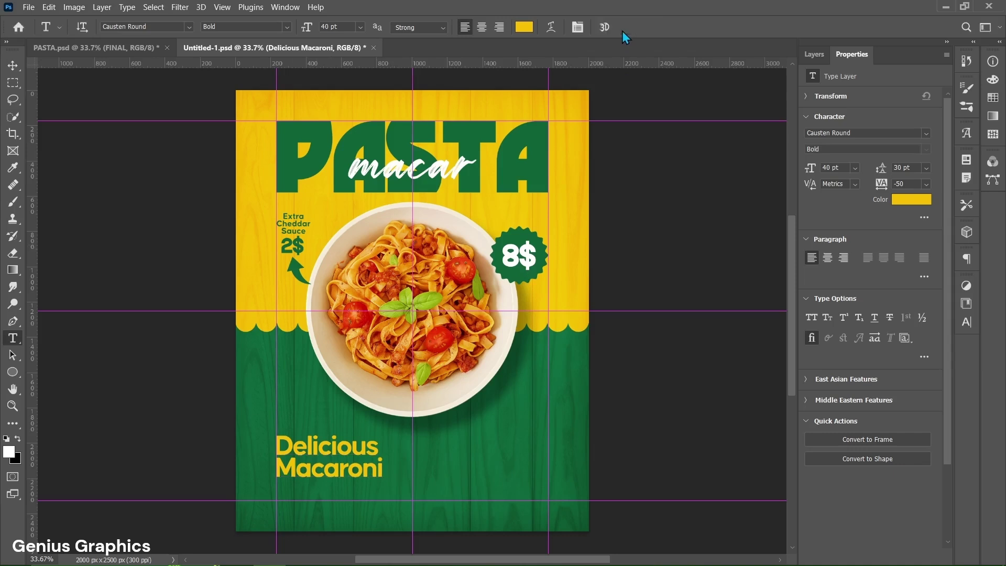
- Move the "Delicious Macaroni" heading slightly up along the left guide and convert its layer to a smart object
click(811, 61)
key(v)
drag(300, 451, 298, 434)
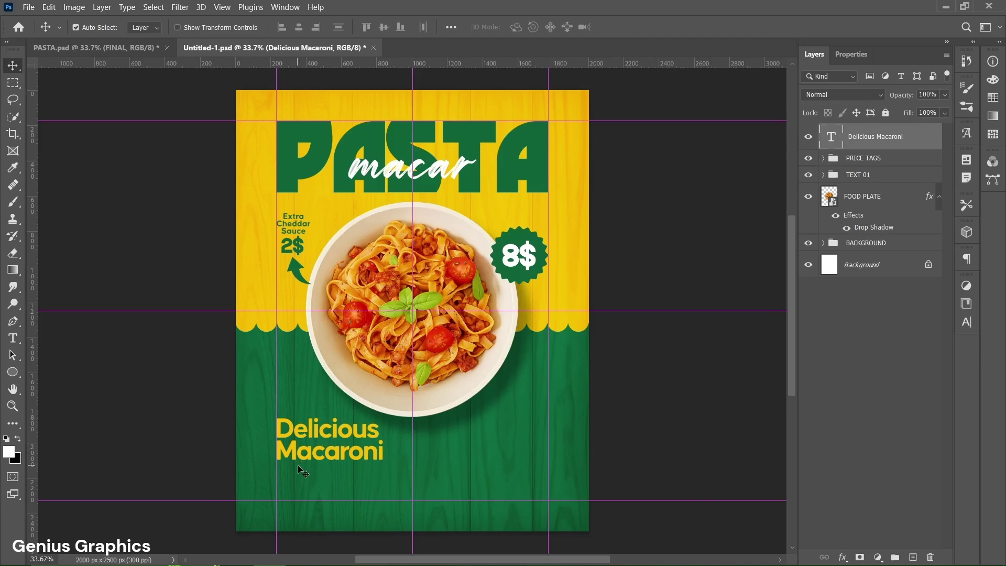
right_click(921, 147)
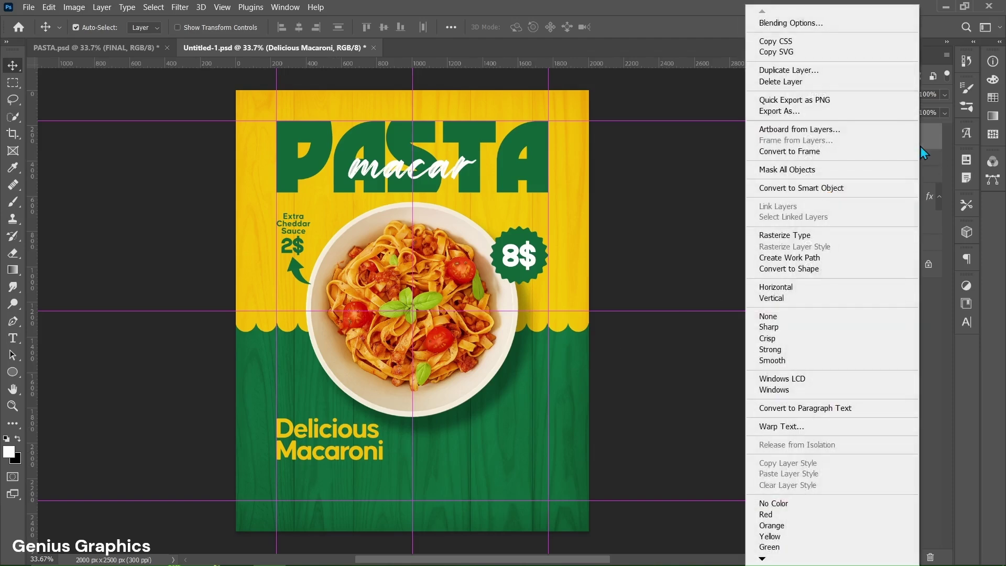
click(887, 188)
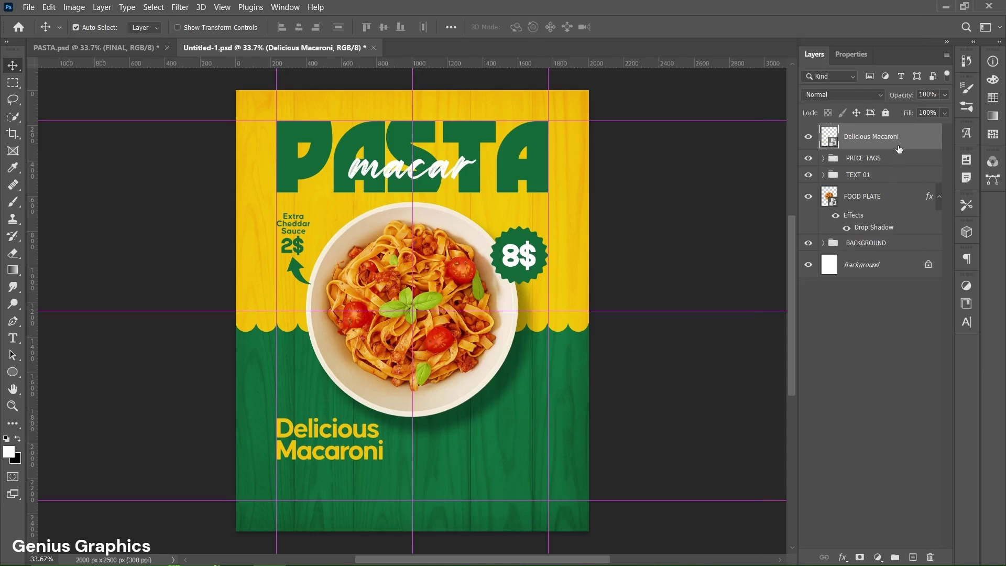
- Add "We have soup and breakfast varieties and treats in the resting facility." on two lines below the heading in white Causten Regular, 14 pt, leading 16 pt
click(13, 338)
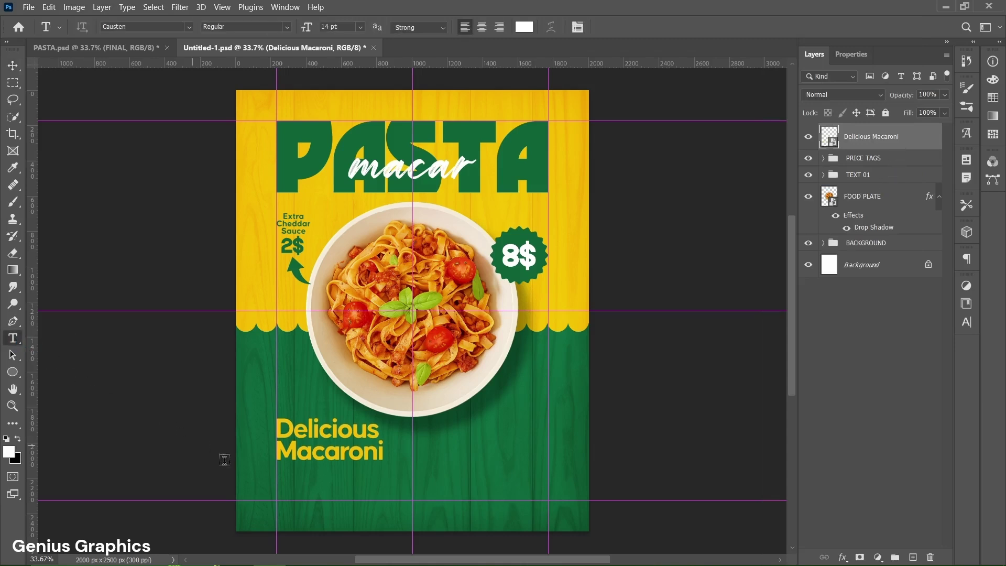
click(278, 483)
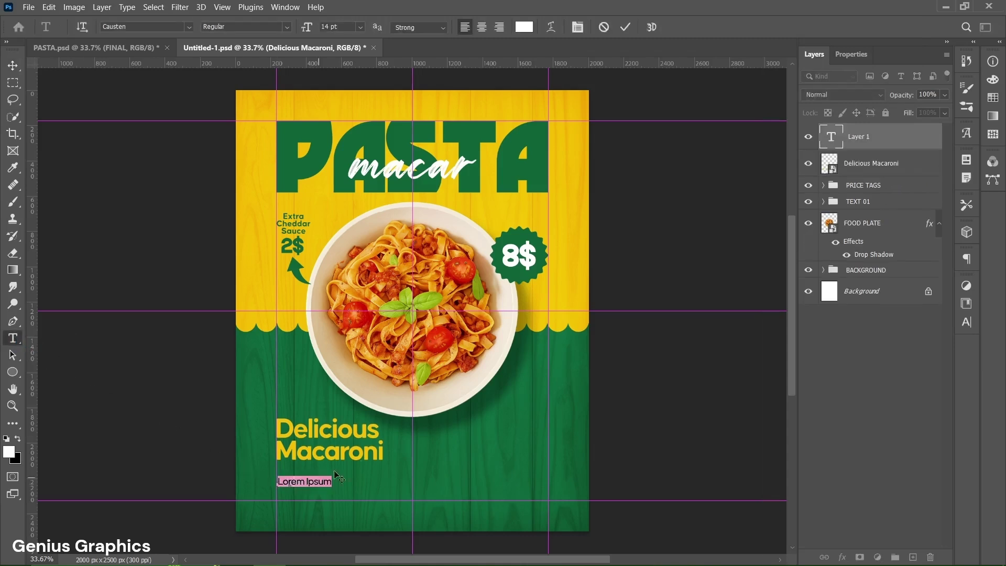
click(851, 58)
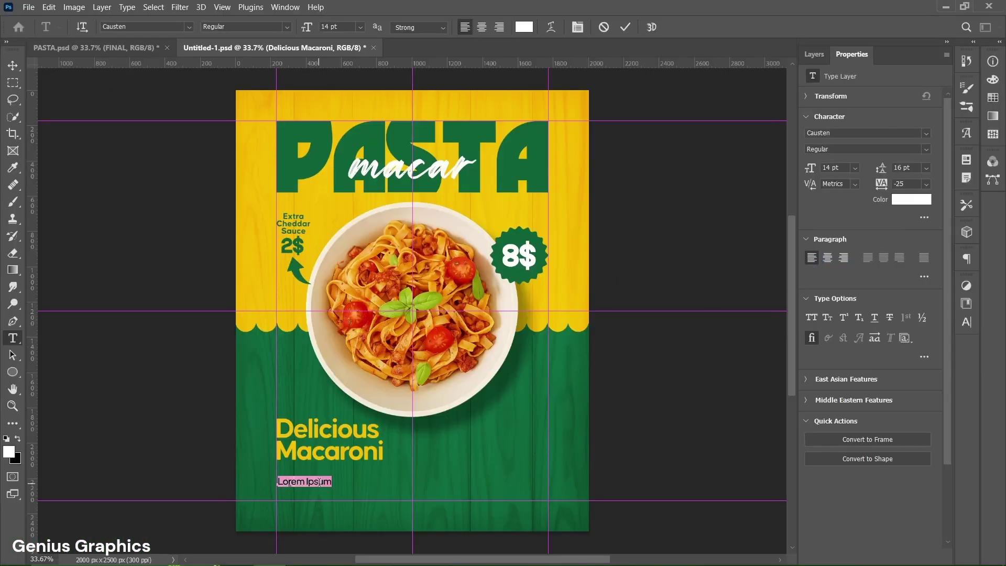
text(We have soup and breakfast varieties and treats in the resting facility.)
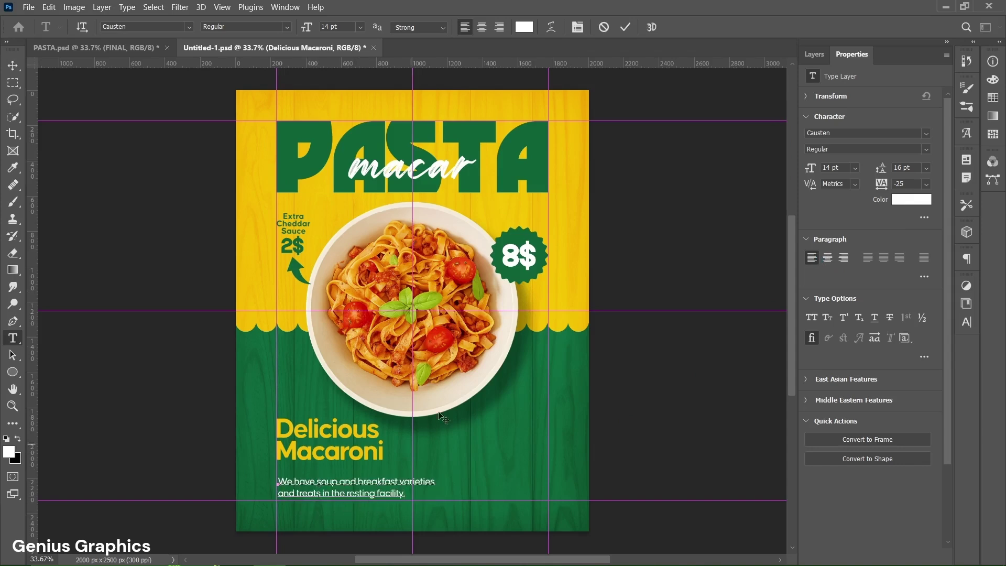
click(631, 32)
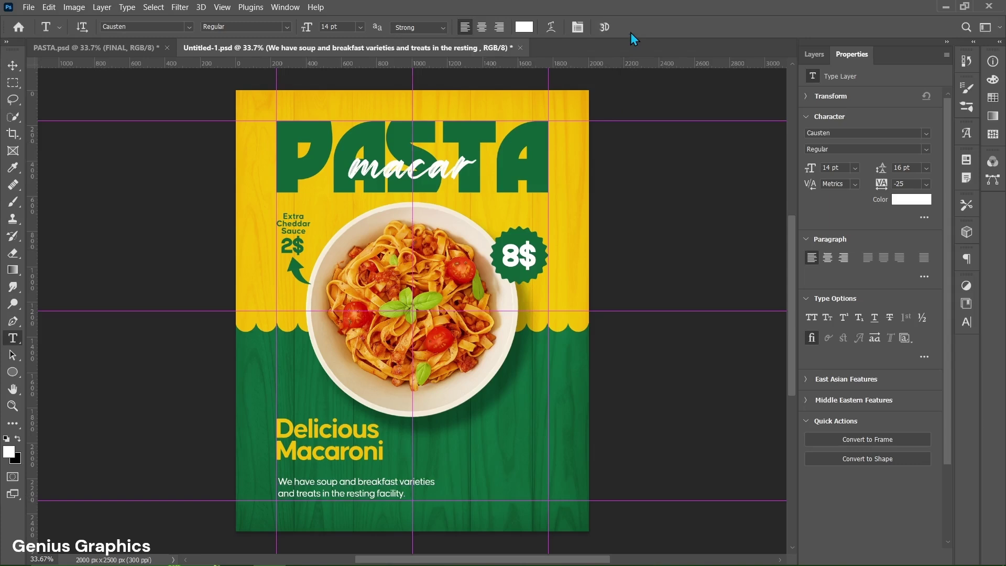
click(812, 65)
key(v)
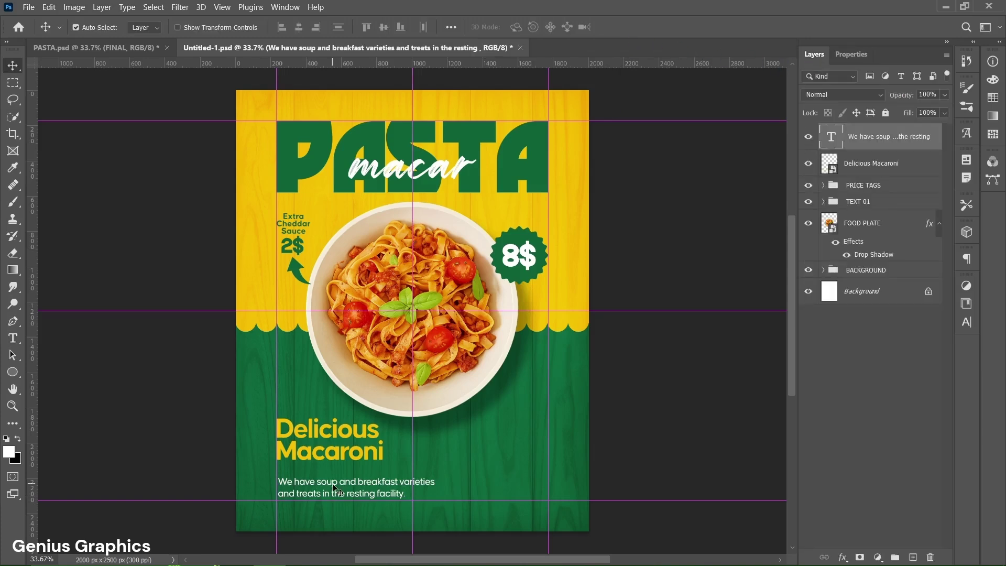
- Move the white description up directly beneath the "Delicious Macaroni" heading and place a duplicate of it just below
drag(334, 487, 332, 476)
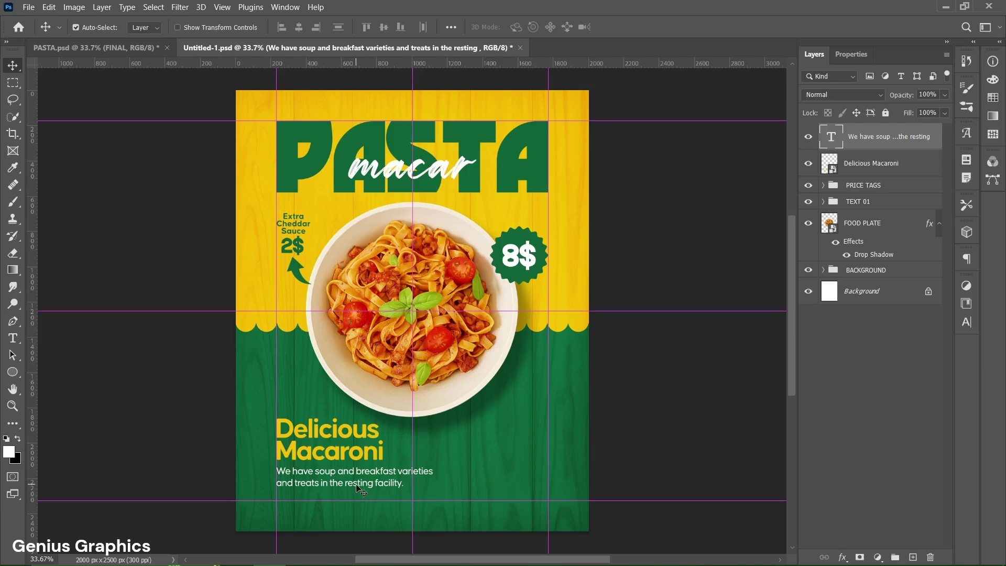
drag(360, 491, 361, 523)
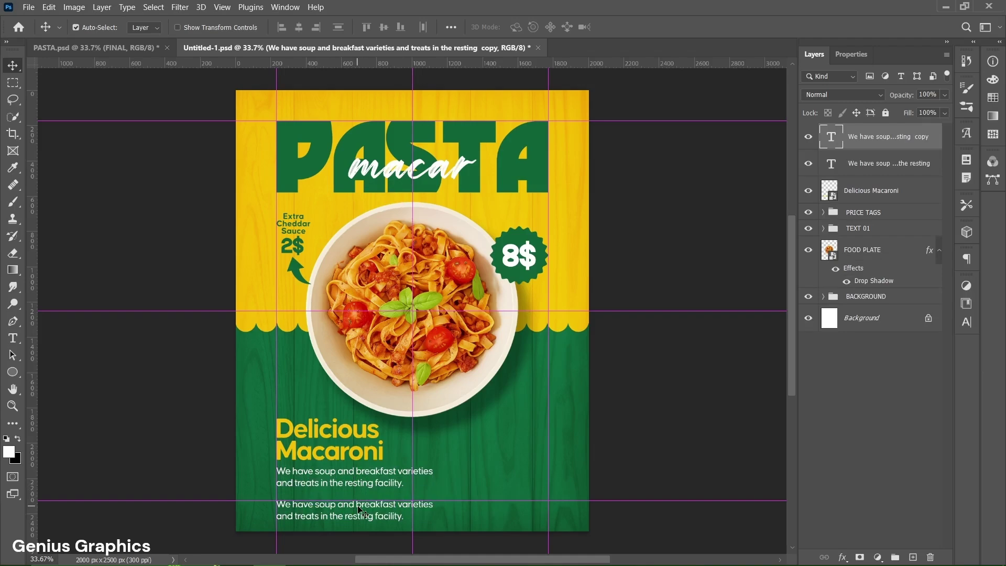
- Set the duplicated description text to Causten Bold at 15 pt
double_click(359, 510)
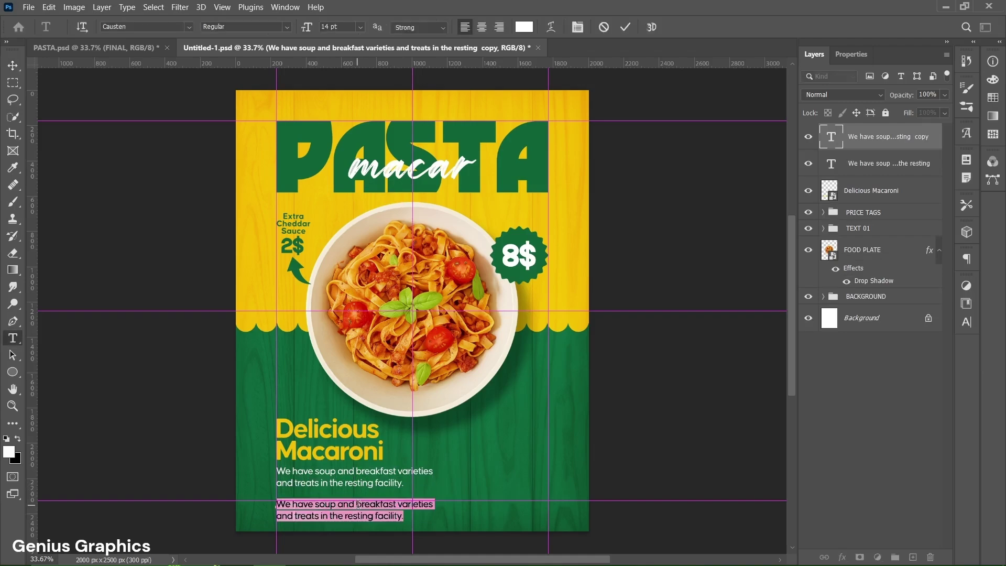
click(842, 58)
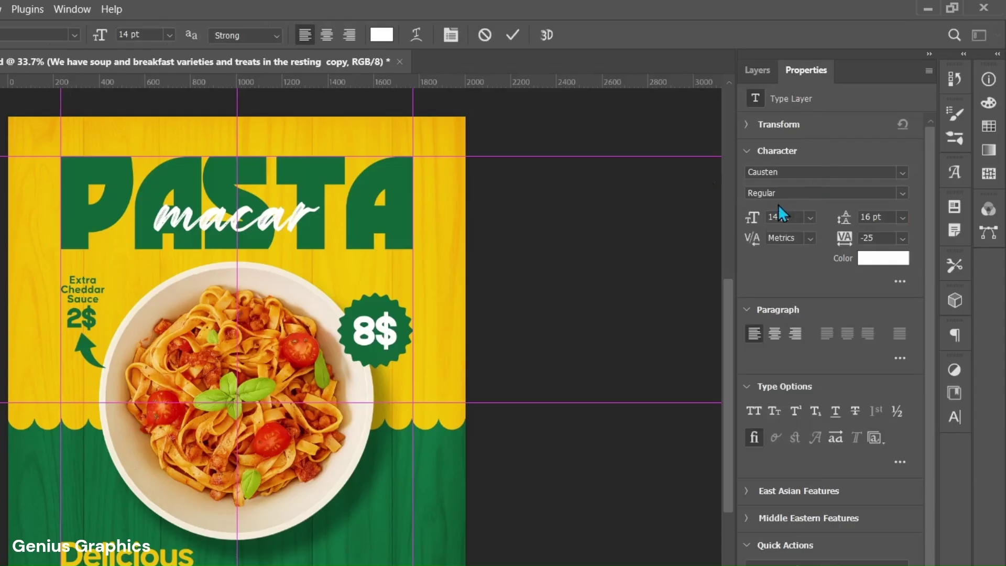
click(902, 194)
click(815, 222)
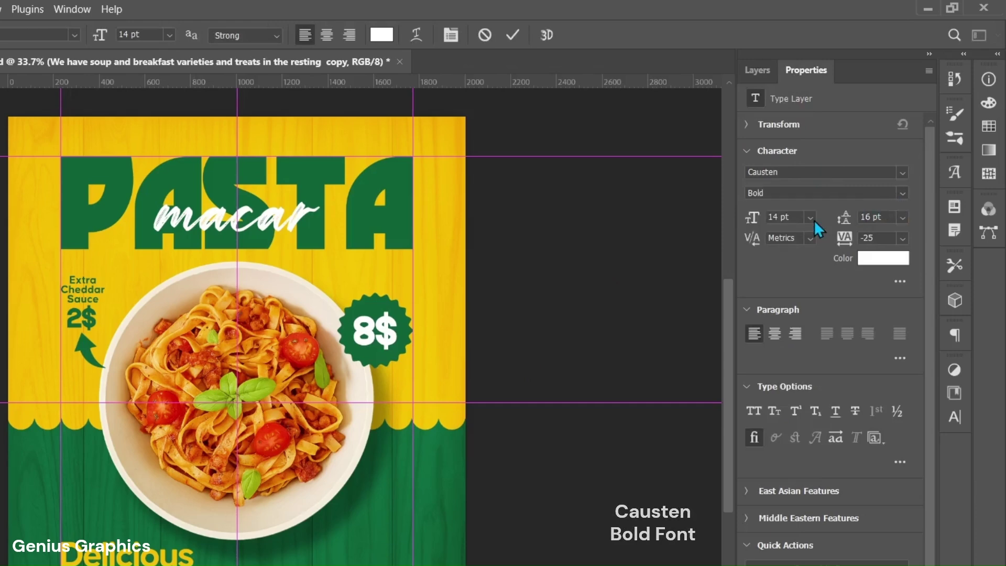
double_click(773, 216)
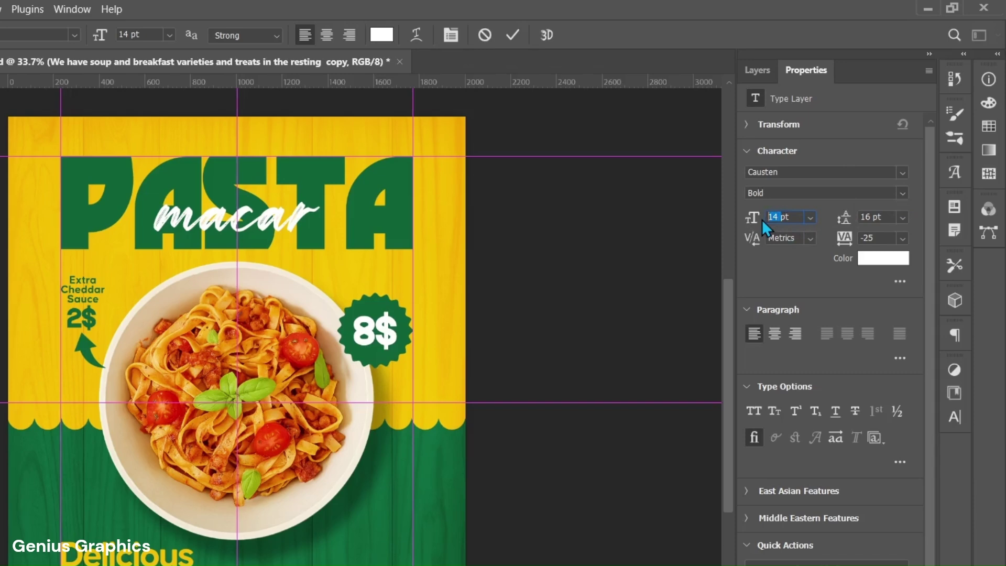
text(15)
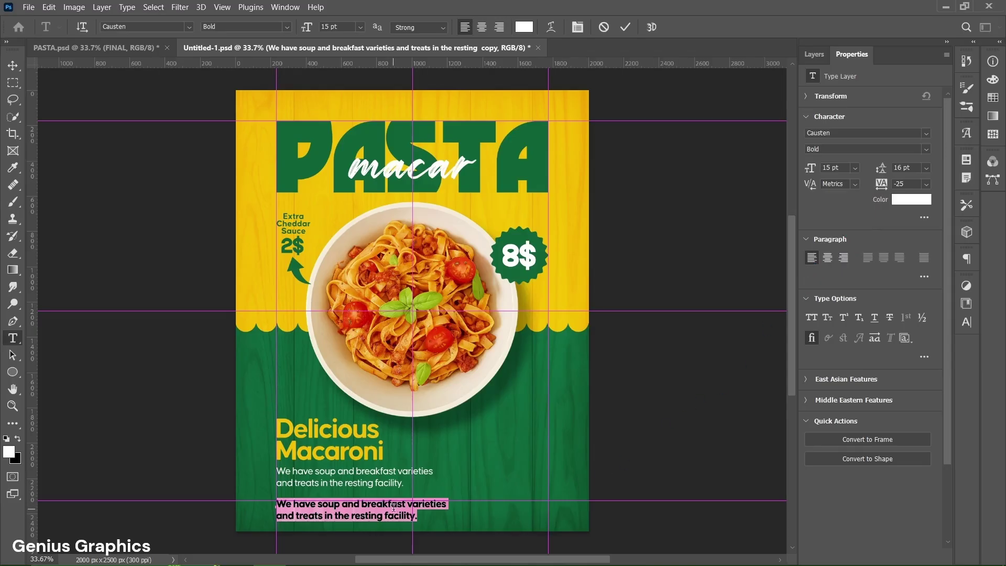
text(www.)
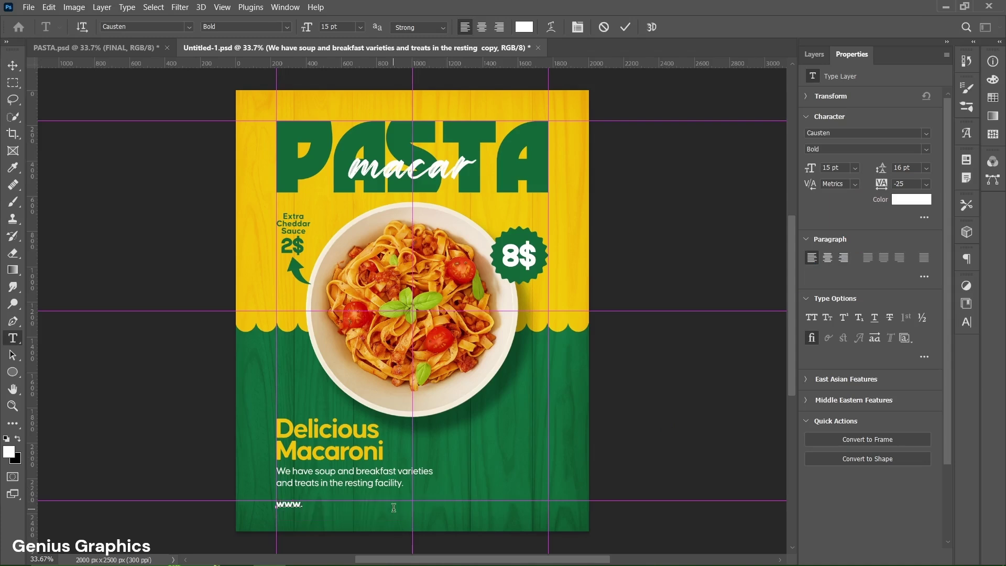
text(foodpost.net)
click(626, 27)
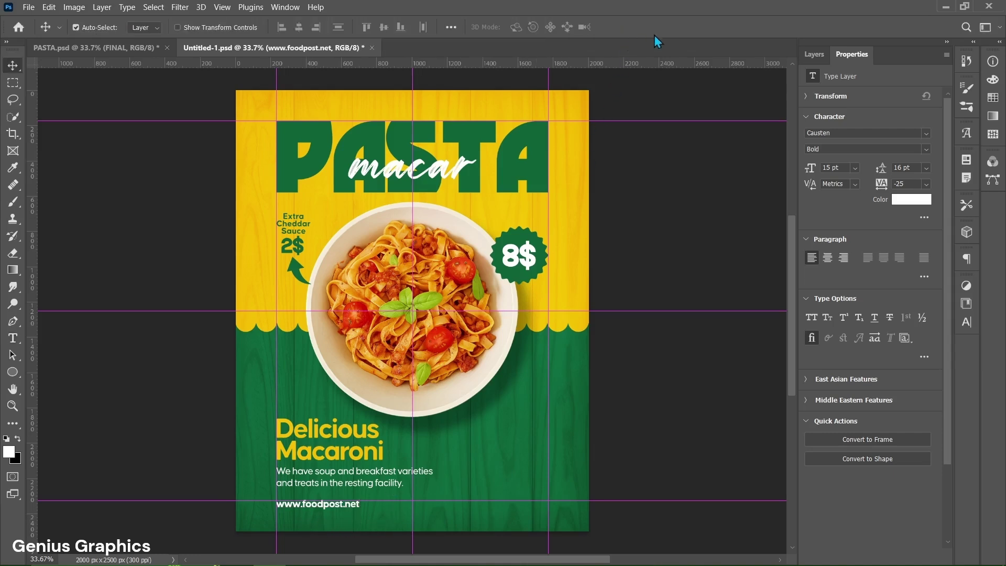
- Nudge the web address slightly up and lower the bottom horizontal guide to the text's lower edge
click(813, 54)
drag(325, 512, 325, 511)
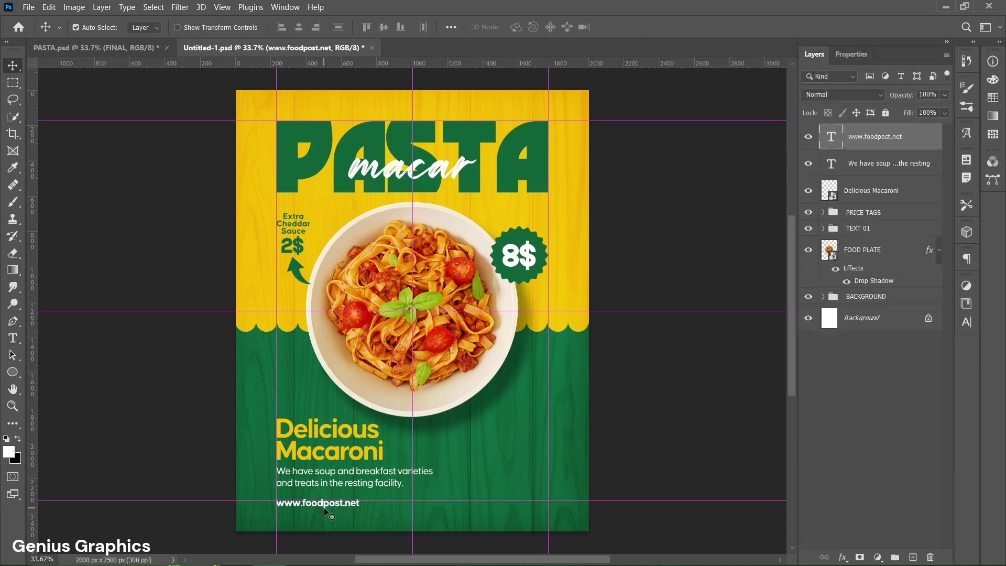
click(379, 507)
drag(380, 507, 379, 512)
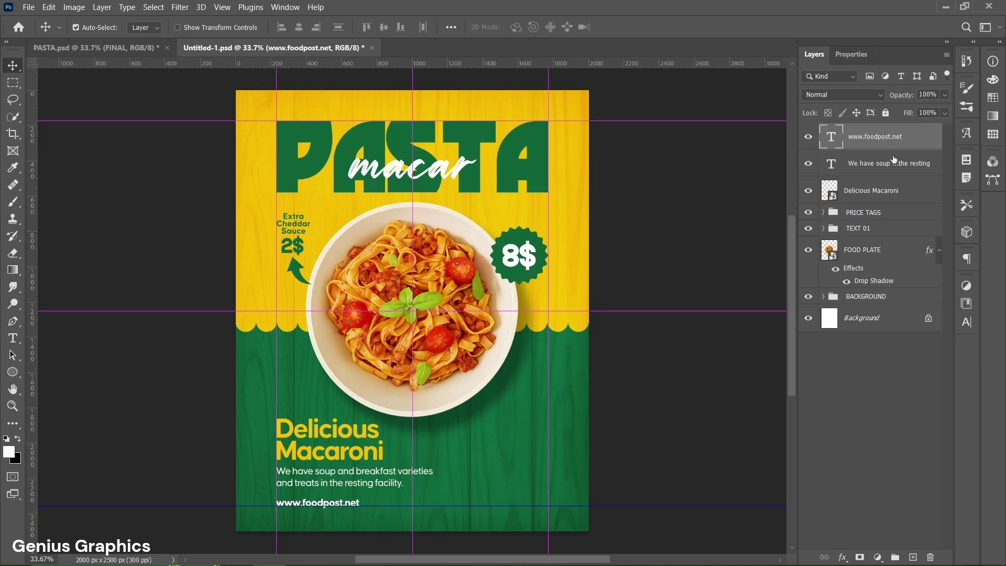
- Group the web address, description and "Delicious Macaroni" layers and name the group TEXT 02
shift+click(913, 190)
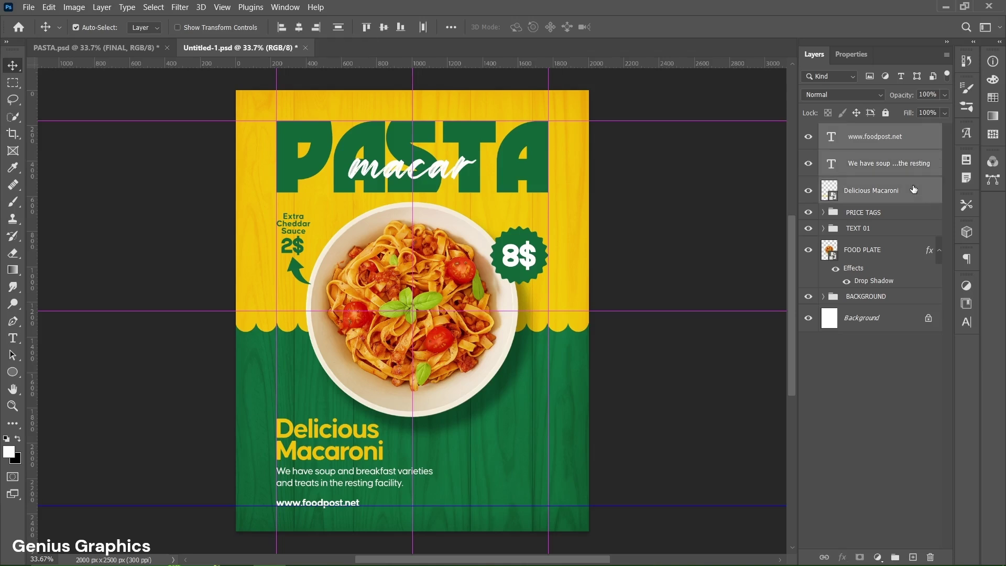
click(897, 557)
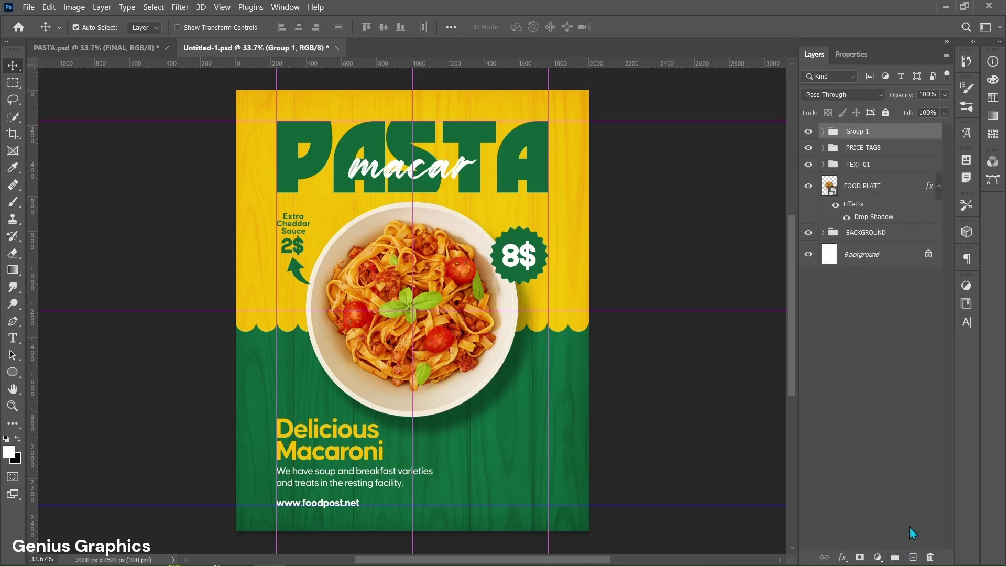
double_click(860, 131)
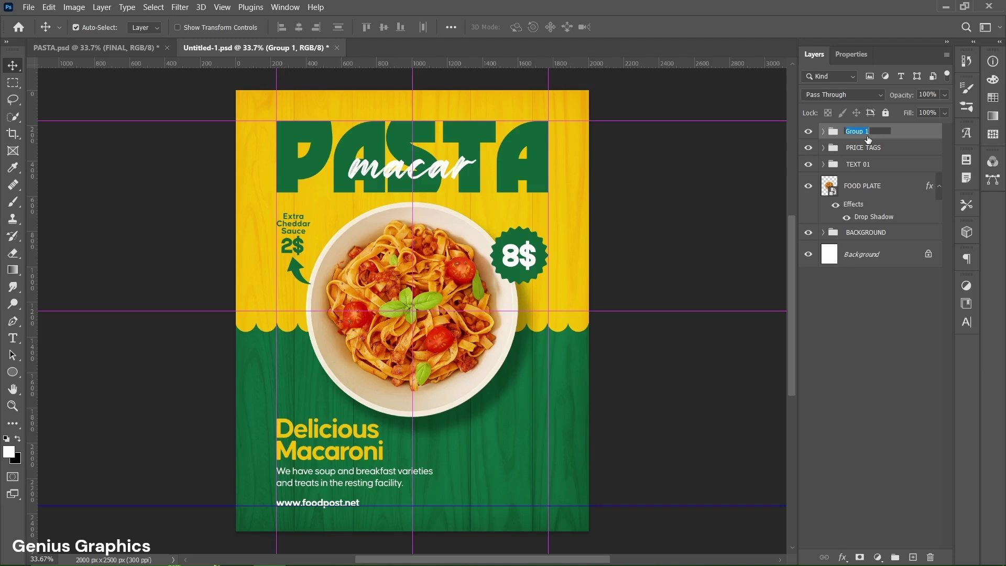
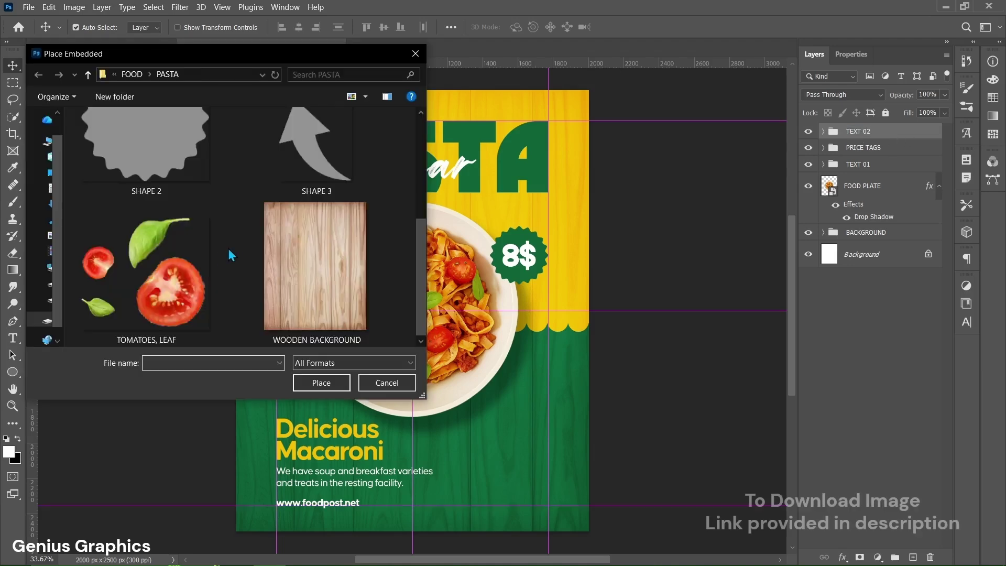
- Place the TOMATOES, LEAF image as embedded at the poster's centre, scaled to about 232%
click(158, 267)
click(321, 383)
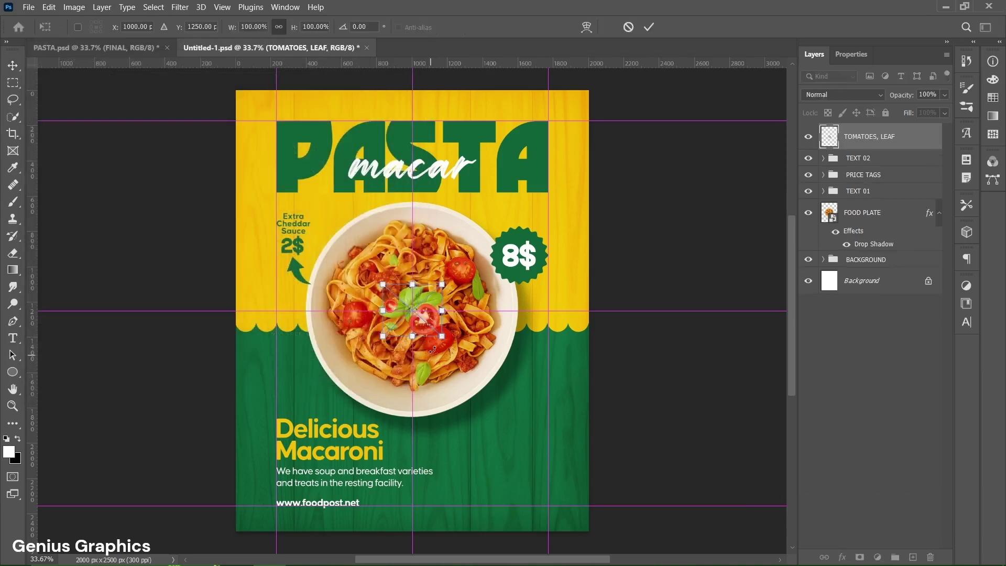
drag(416, 339, 417, 376)
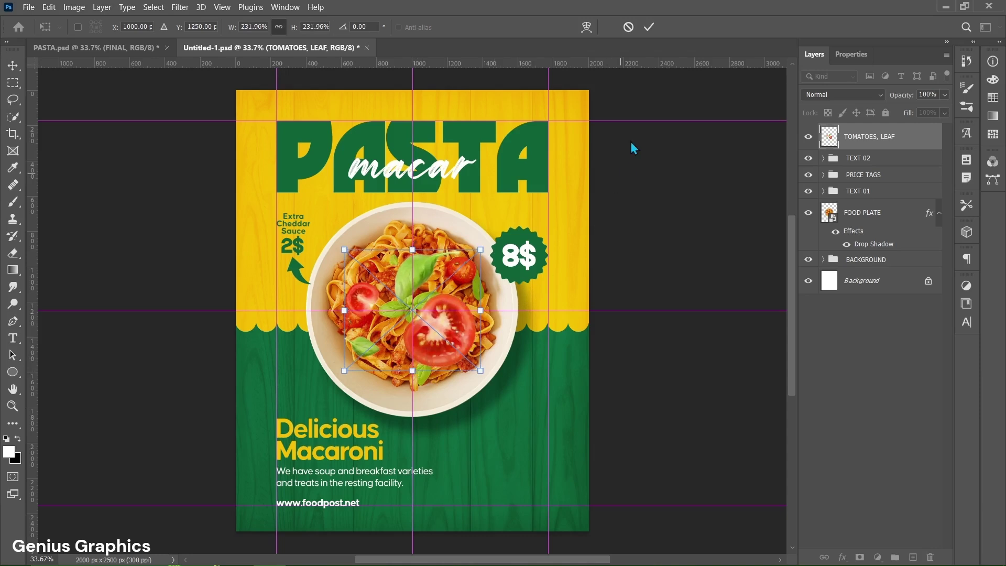
click(649, 27)
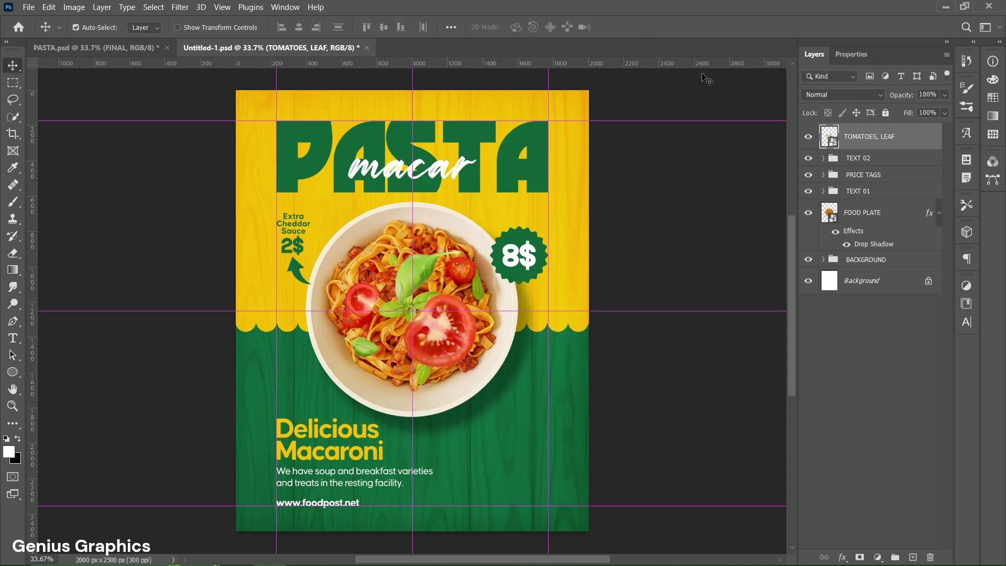
- Rasterize the TOMATOES, LEAF layer and move it onto the green area to the lower right of the plate
right_click(917, 143)
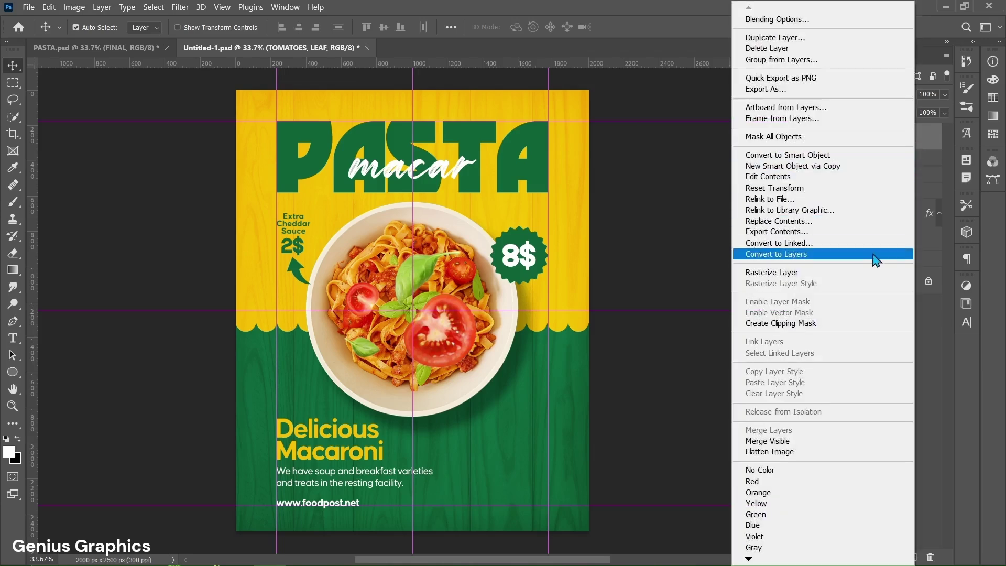
click(865, 274)
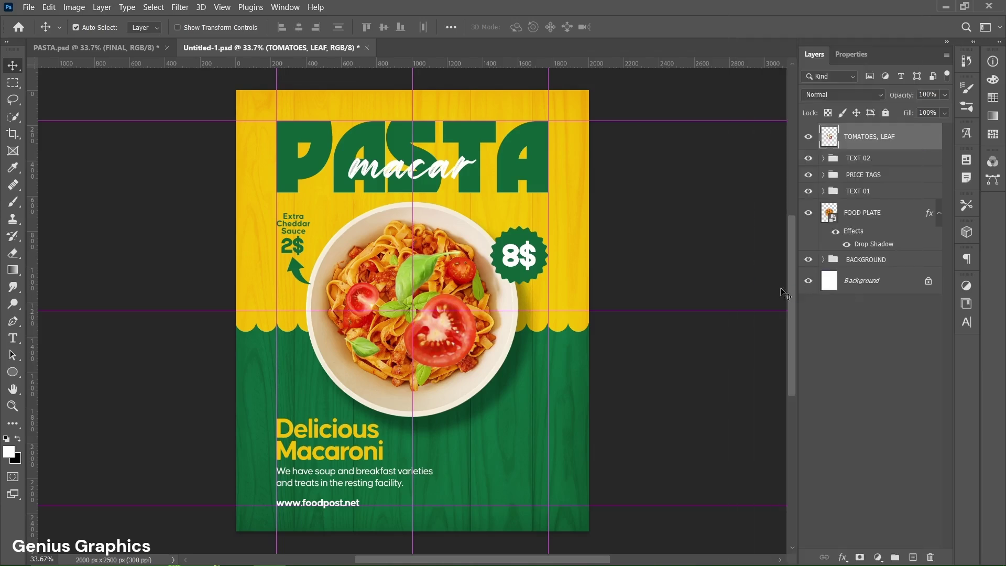
drag(461, 328, 559, 459)
- Outline the large tomato slice with the Lasso tool and copy it onto its own layer
drag(13, 99, 59, 101)
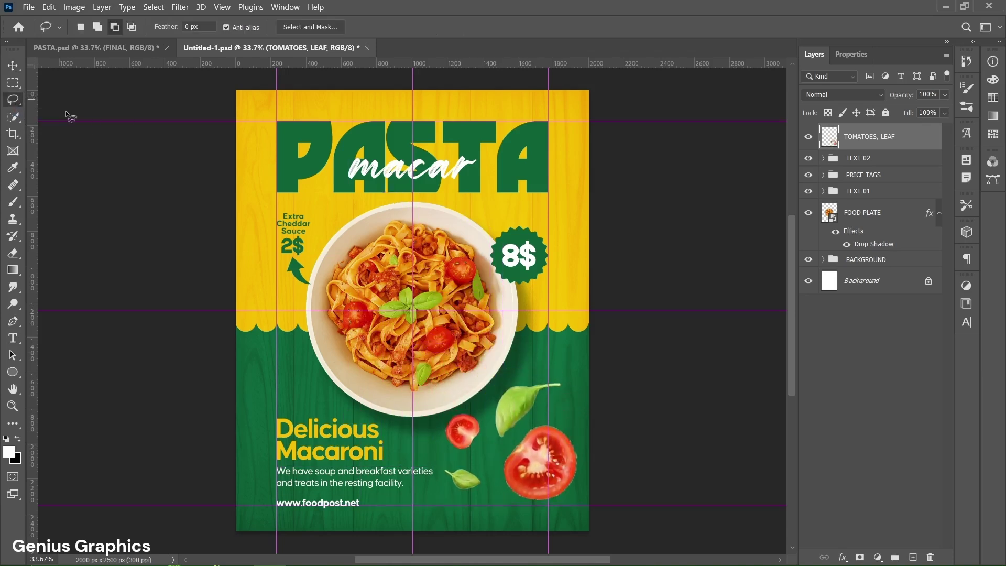
mouse_move(506, 443)
mouse_down()
mouse_move(495, 477)
mouse_move(504, 499)
mouse_move(568, 505)
mouse_move(584, 469)
mouse_move(574, 424)
mouse_move(538, 418)
mouse_move(509, 444)
mouse_up()
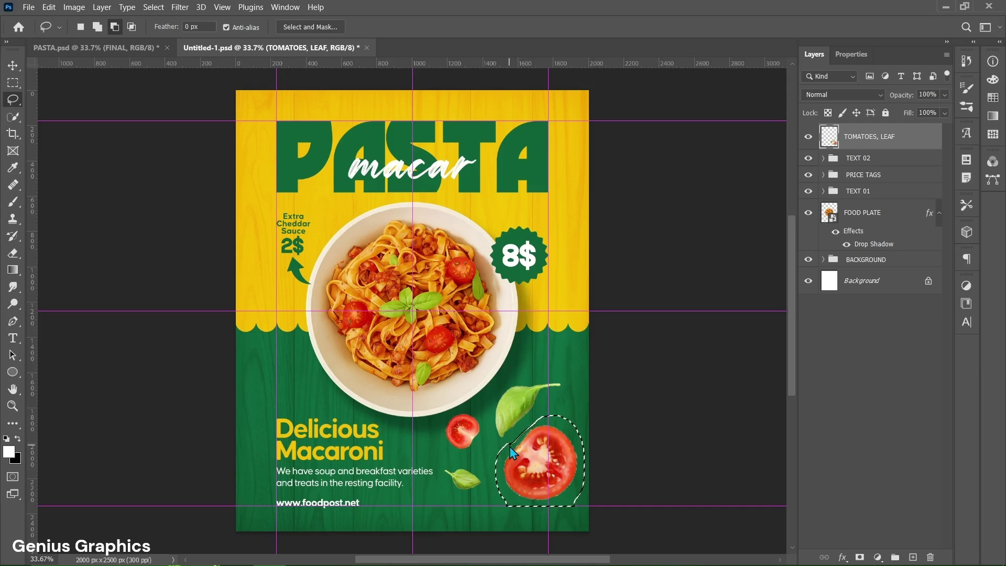
key(ctrl+j)
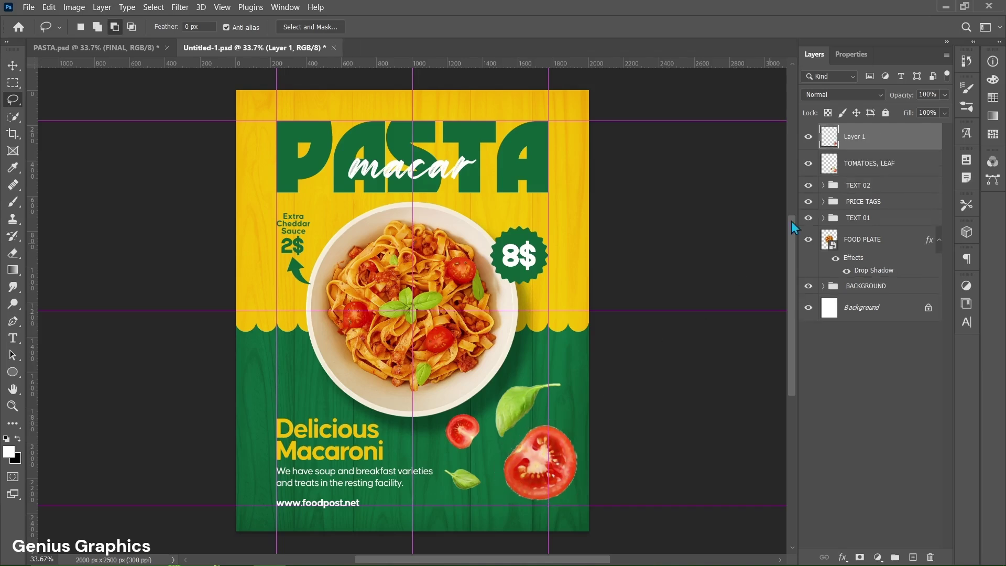
- Lasso the large and the small basil leaf on the TOMATOES, LEAF layer and copy each onto its own layer
click(870, 166)
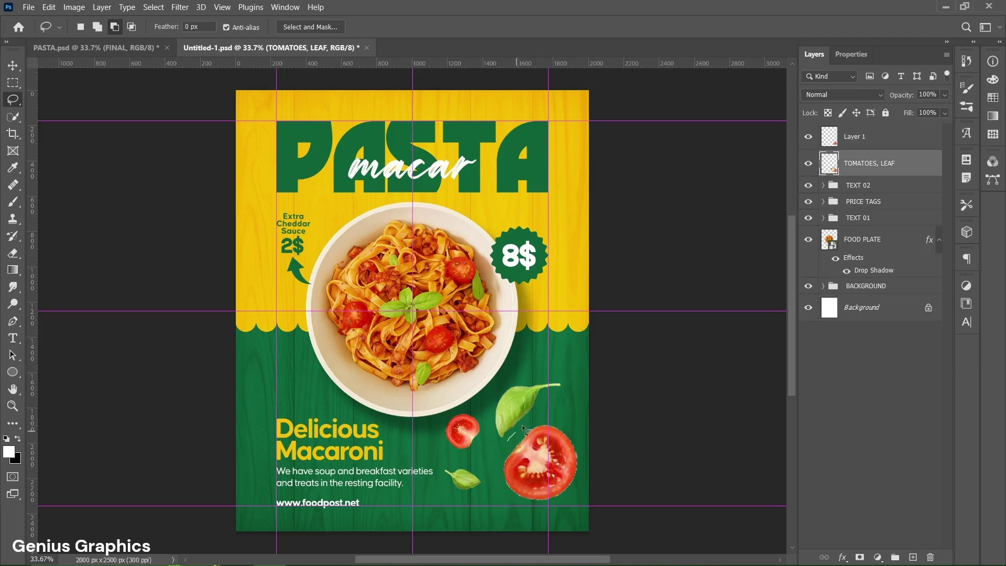
drag(548, 396, 570, 386)
drag(511, 445, 508, 439)
key(ctrl+j)
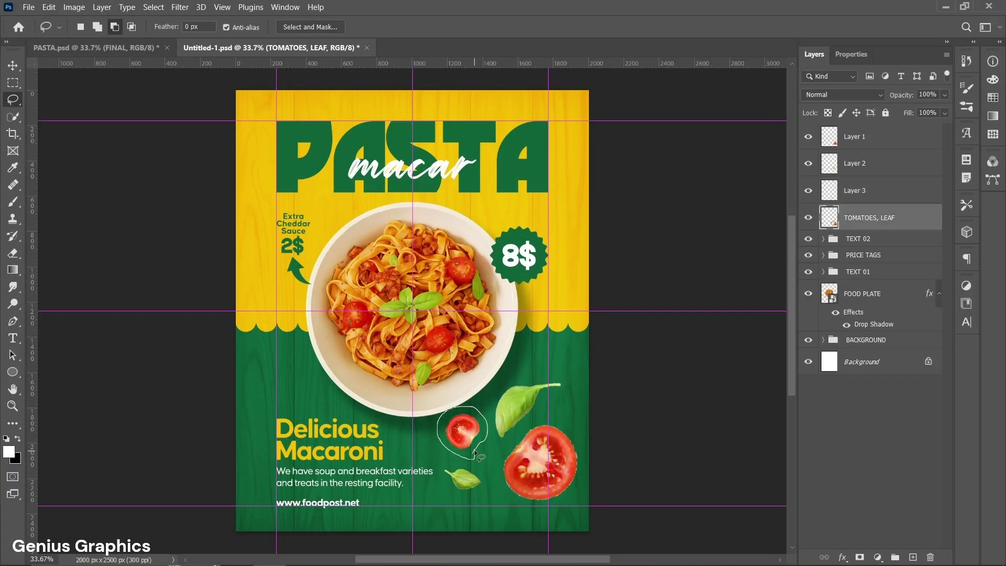
- Lasso the small tomato slice onto its own layer and delete the original TOMATOES, LEAF layer
drag(474, 450, 473, 448)
key(ctrl+j)
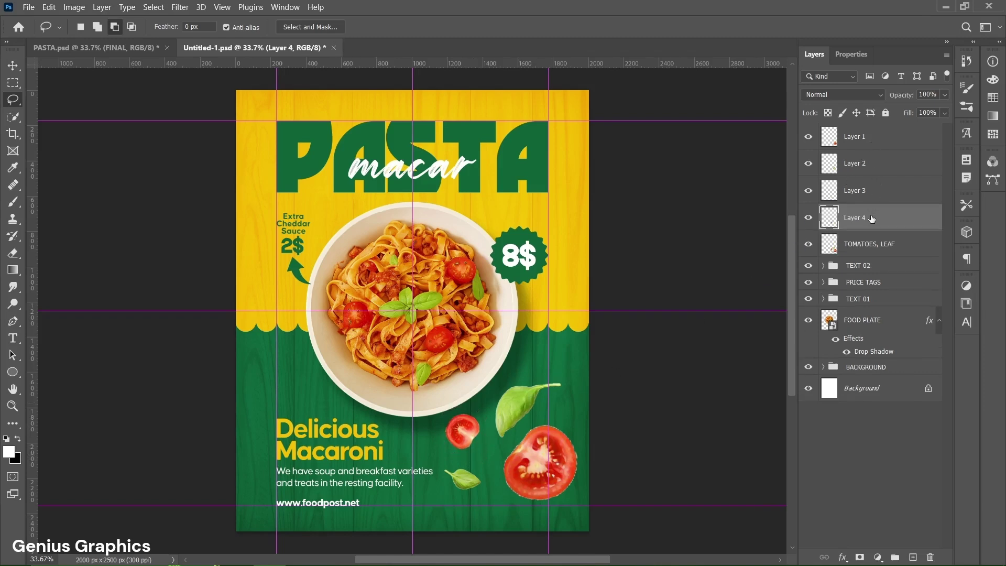
click(877, 242)
key(Delete)
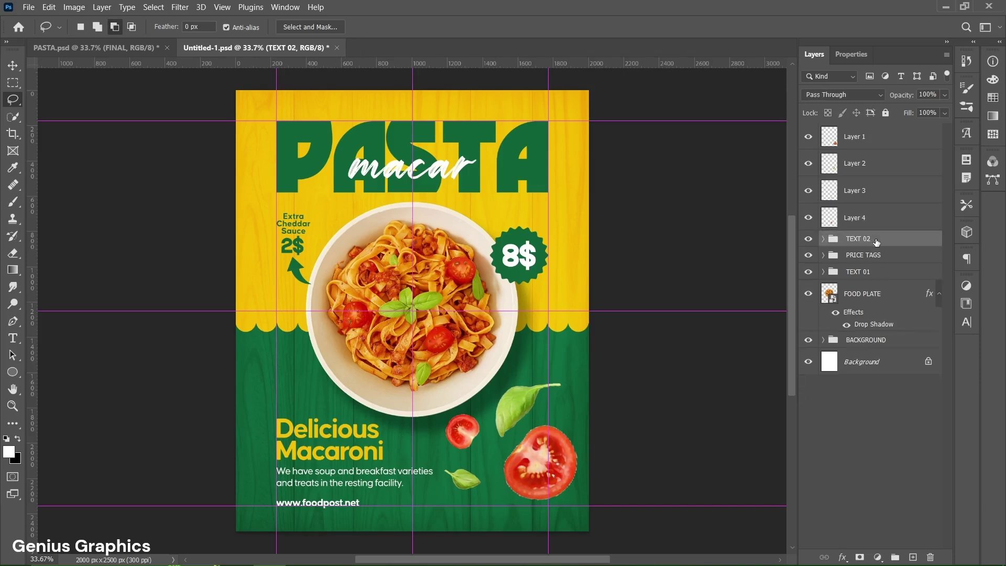
- Spread the pieces around the plate: large leaf over PASTA's last letter, small tomato near the arrow, small leaf above the heading, large tomato at the plate's lower-right rim
key(v)
drag(524, 408, 527, 189)
drag(462, 438, 269, 284)
drag(462, 480, 318, 399)
drag(531, 467, 498, 405)
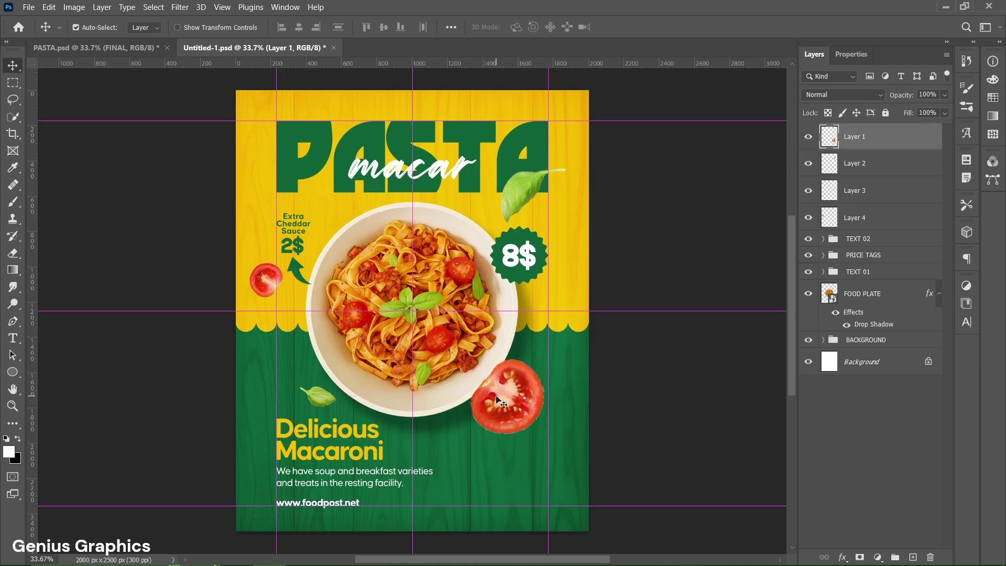
- Rotate the large basil leaf slightly clockwise and shift the small leaf above the heading slightly left
click(517, 198)
key(ctrl+t)
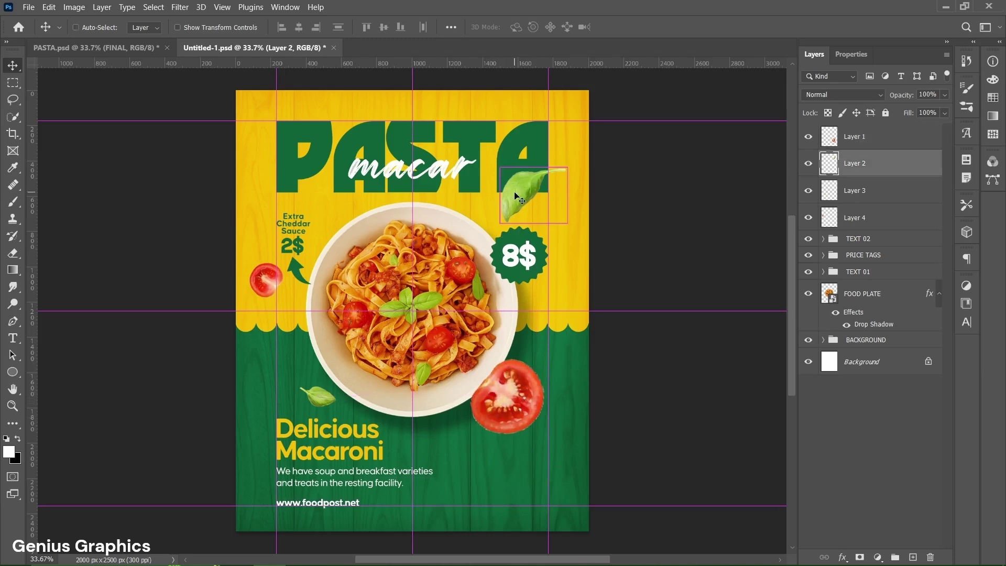
drag(576, 164, 577, 175)
key(Return)
drag(321, 401, 316, 402)
- Scale the small tomato slice beside the arrow down to about 93% and keep it near the poster's left edge
click(266, 279)
key(ctrl+t)
drag(283, 297, 271, 290)
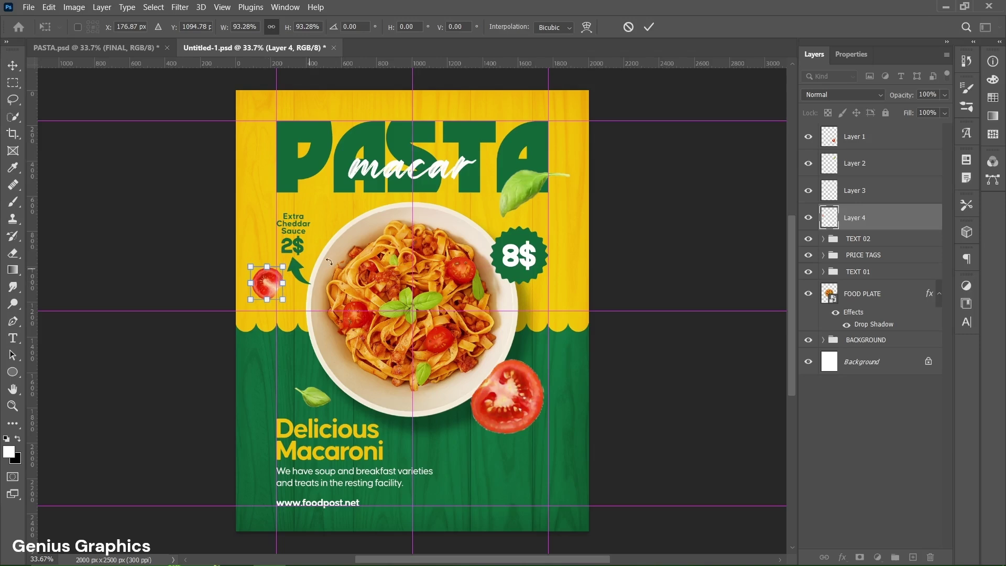
click(643, 32)
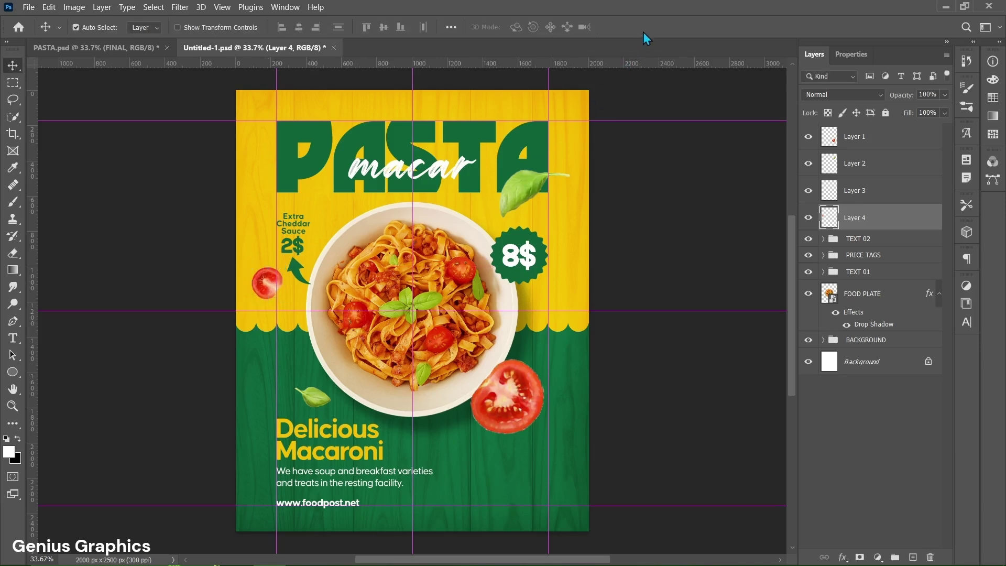
- Convert the layer of the large tomato at the plate's lower-right rim to a Smart Object
click(508, 397)
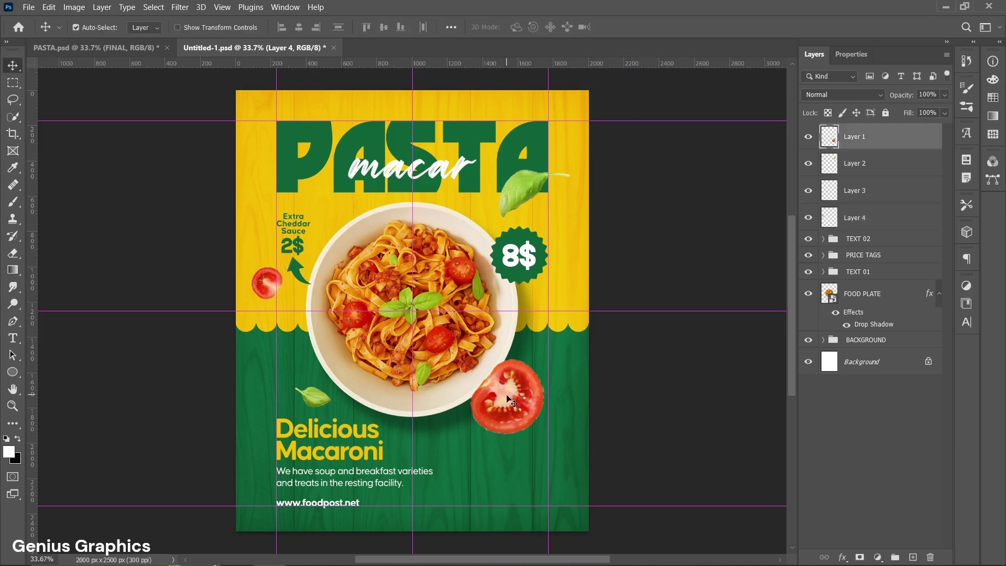
right_click(887, 144)
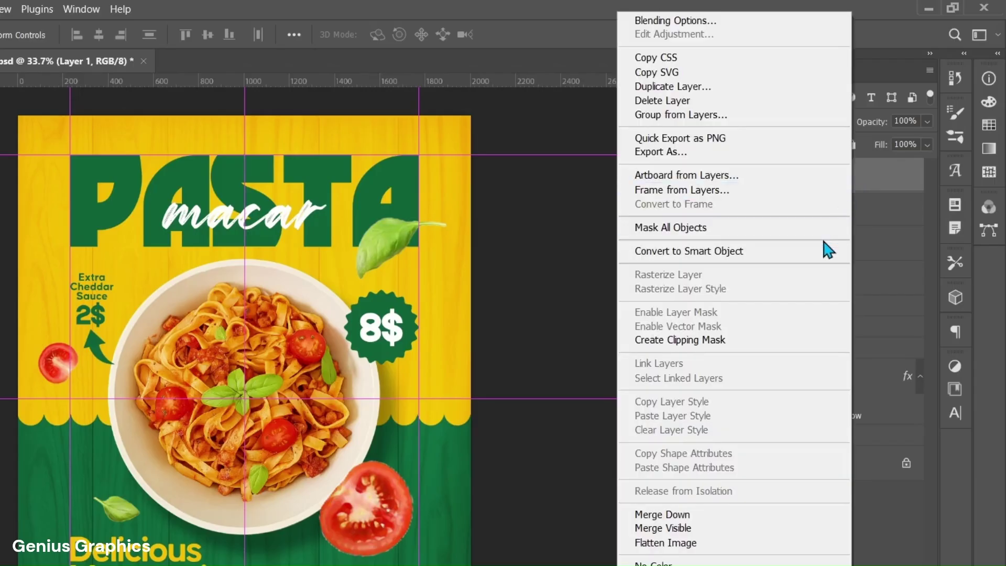
click(825, 252)
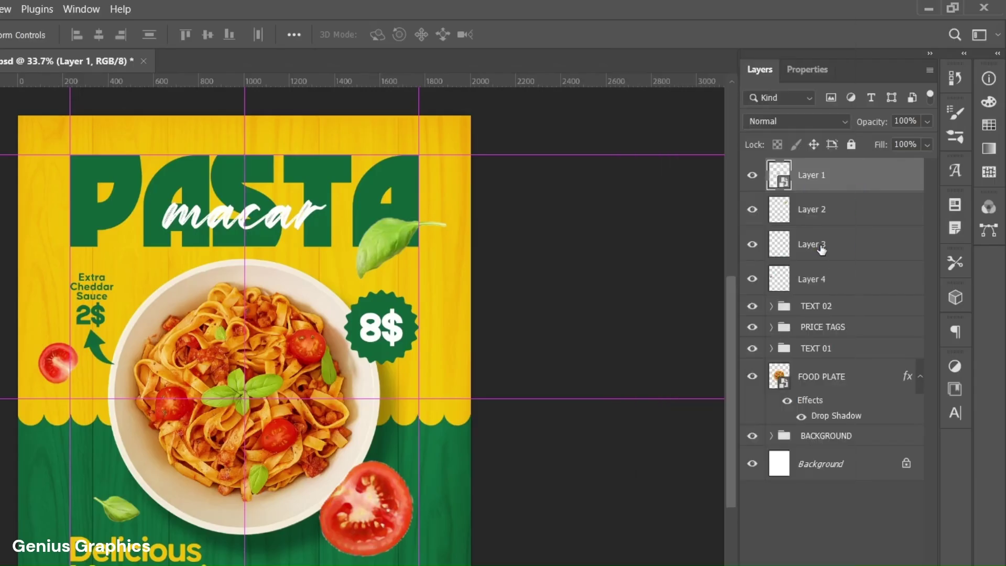
- Give the large tomato a black Multiply drop shadow: opacity 30%, angle 130°, distance 125 px, spread 0%, size 90 px, noise 8%, global light off
double_click(899, 180)
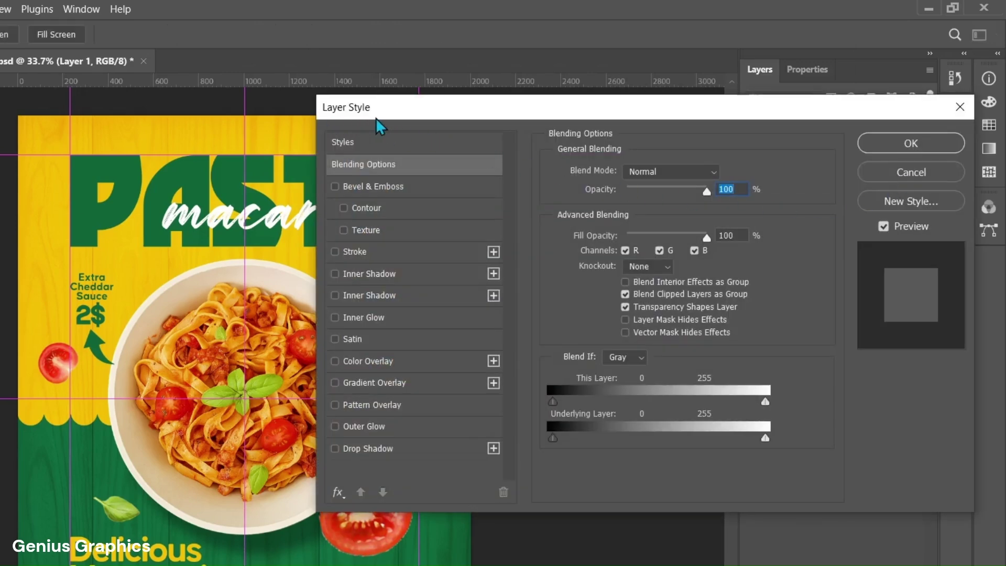
click(370, 454)
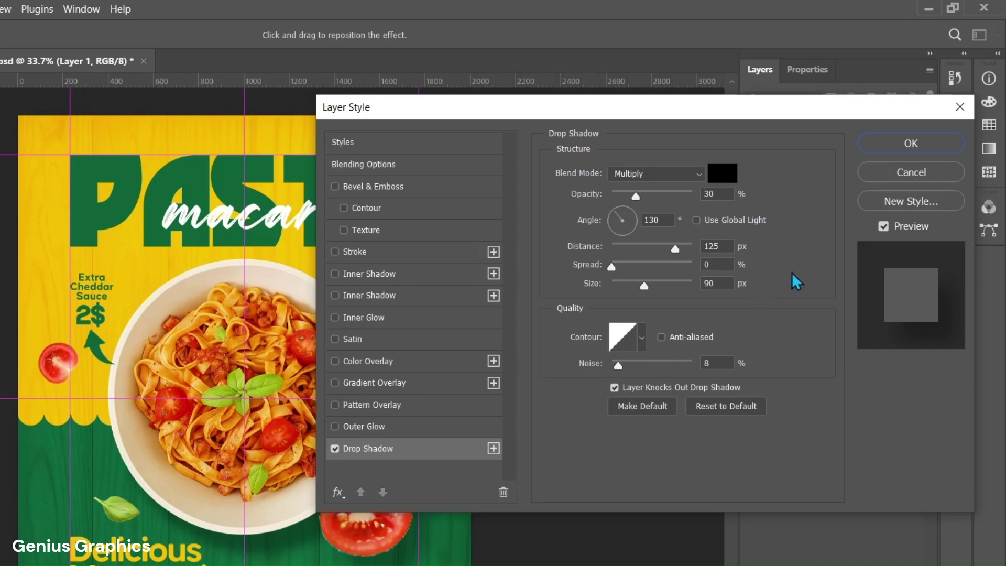
click(905, 145)
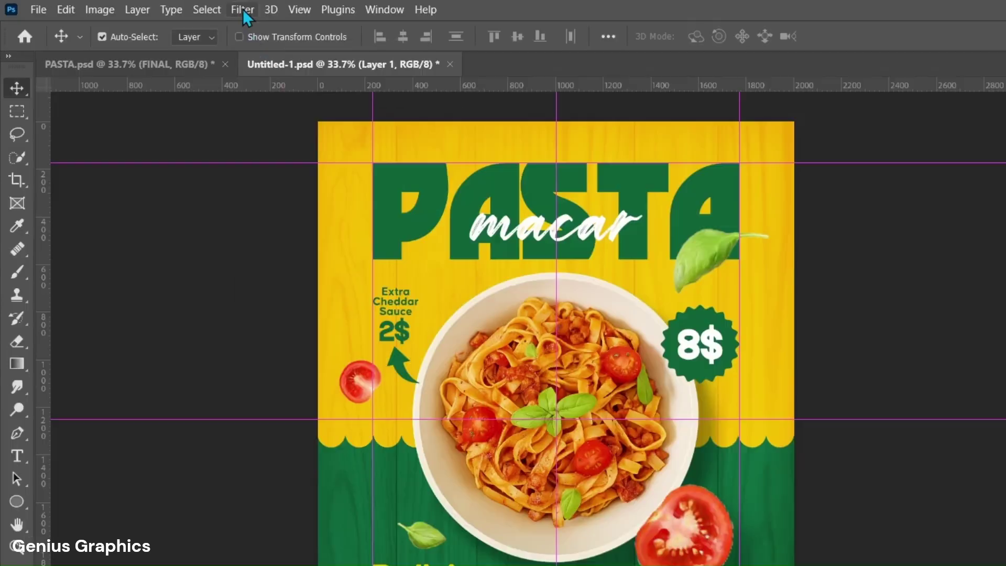
- Apply a Motion Blur filter to the large tomato with an angle of -46° and a distance of 40 pixels
click(180, 7)
mouse_move(260, 223)
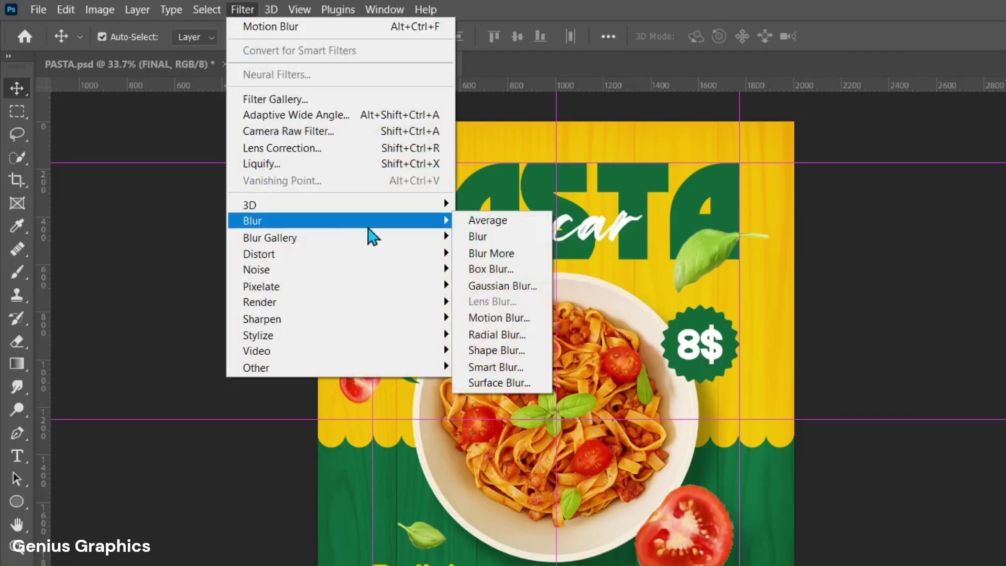
click(478, 318)
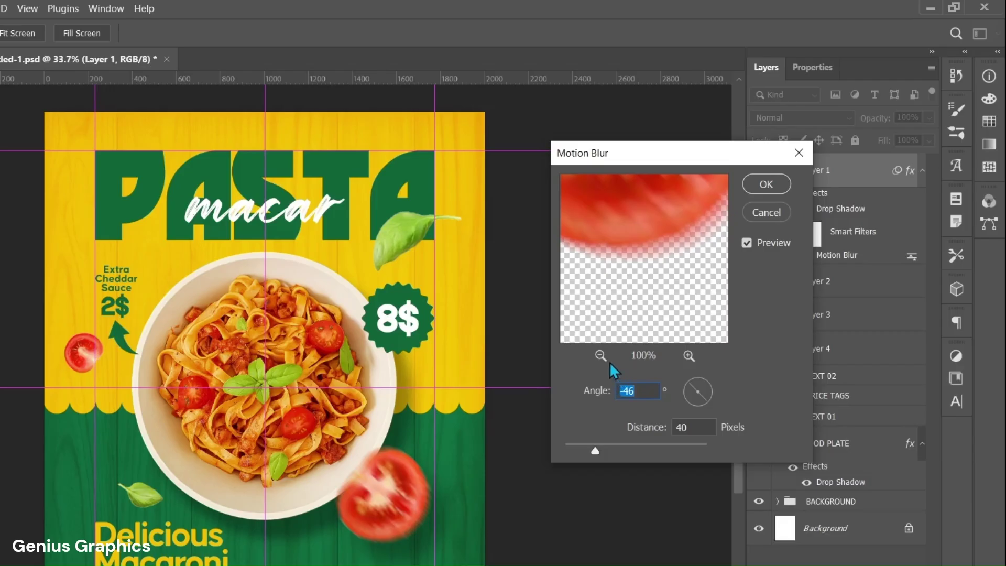
click(681, 285)
click(681, 285)
drag(699, 195, 714, 231)
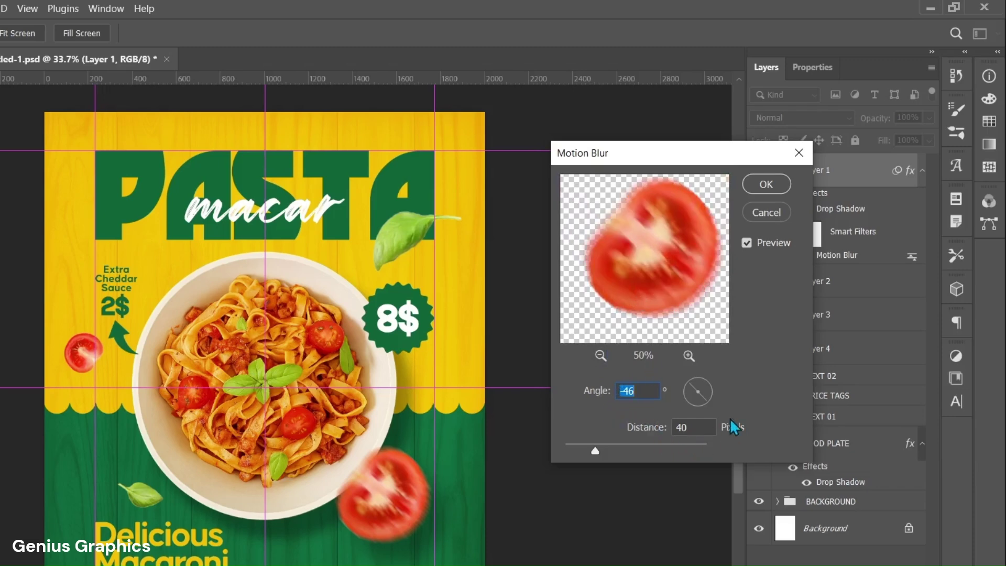
click(767, 185)
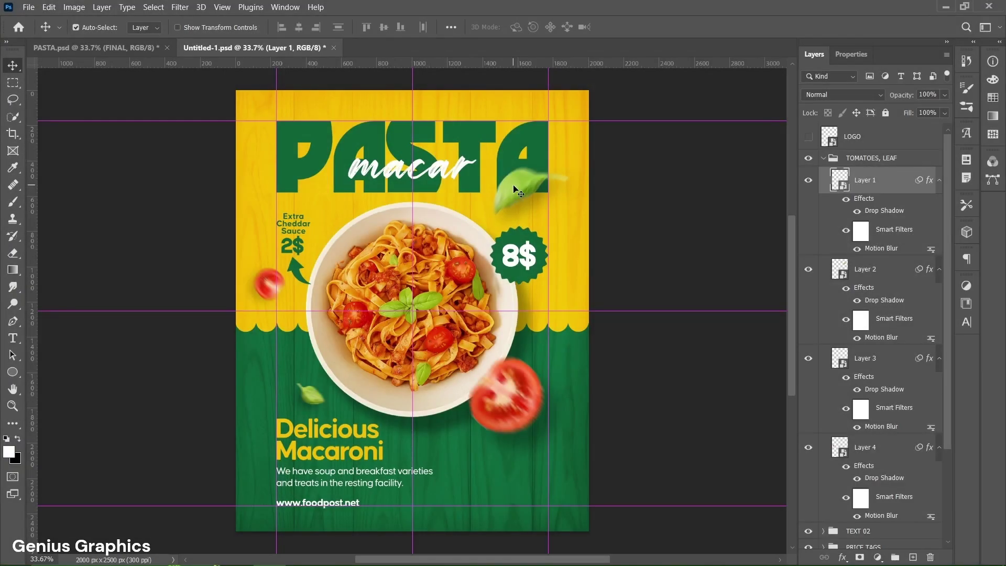
- Check the drop shadow and motion blur on both leaves and the small tomato, and collapse the TOMATOES, LEAF group
click(515, 188)
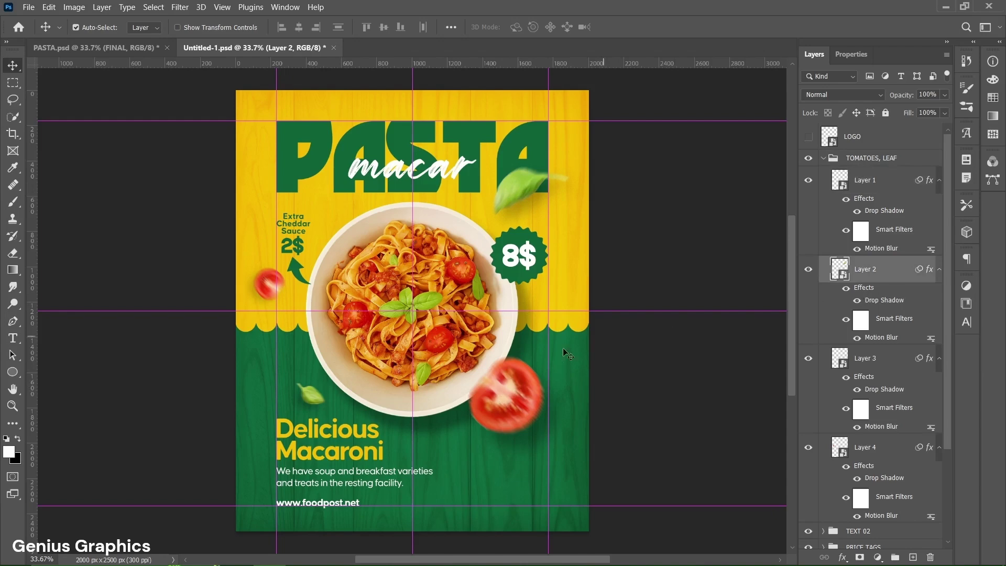
click(315, 399)
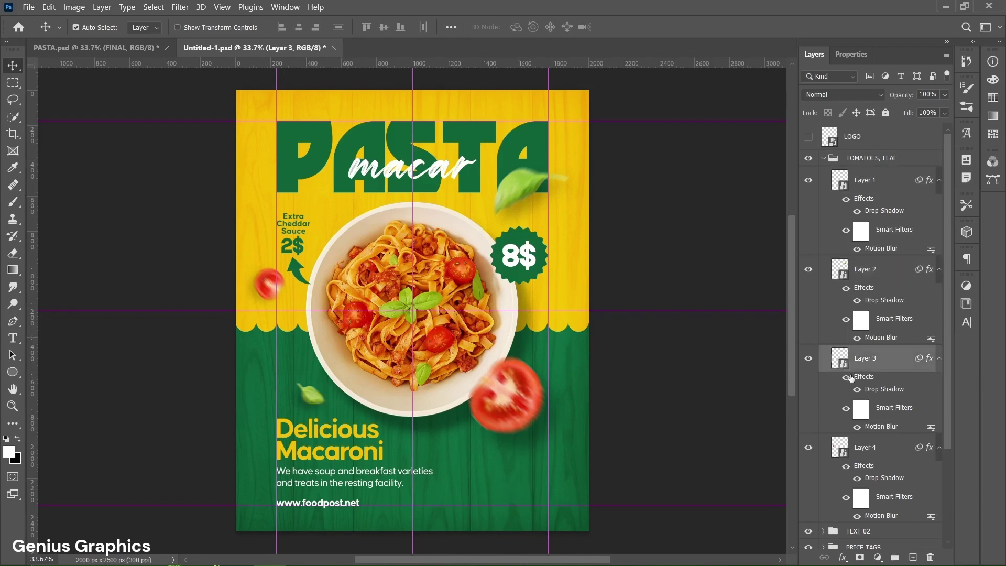
click(270, 284)
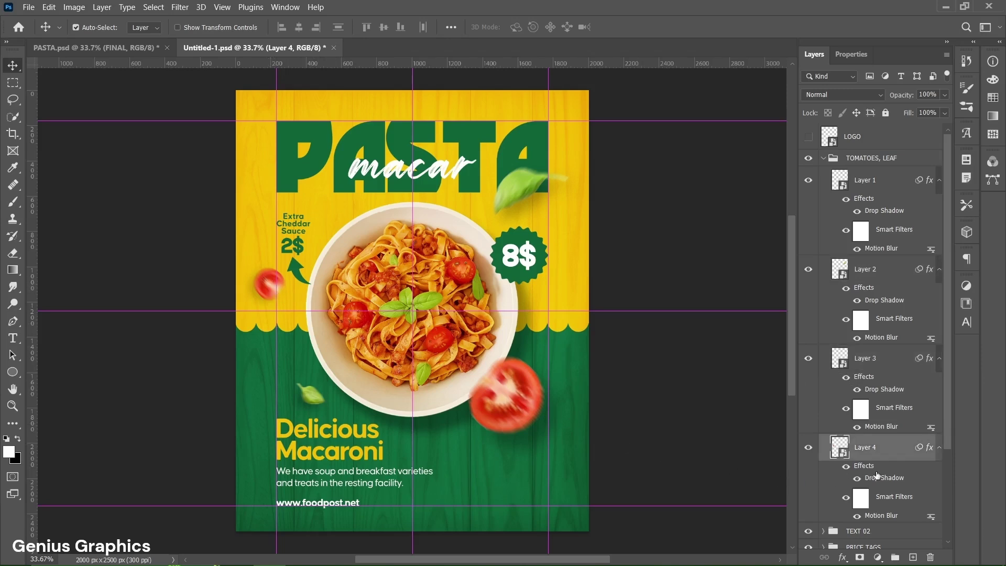
click(823, 159)
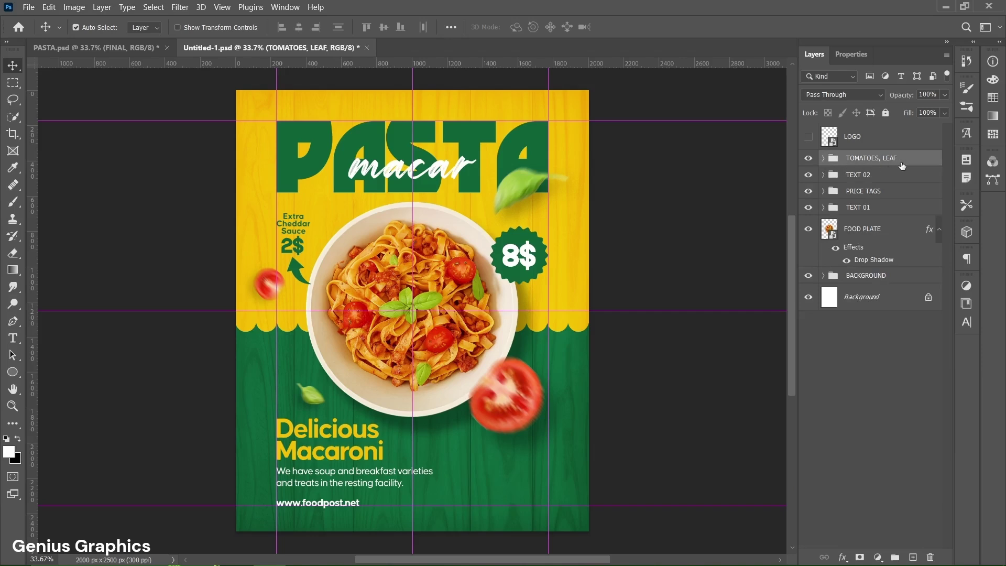
- Show the LOGO layer and stamp all visible layers into a new layer above it named FINAL
click(809, 138)
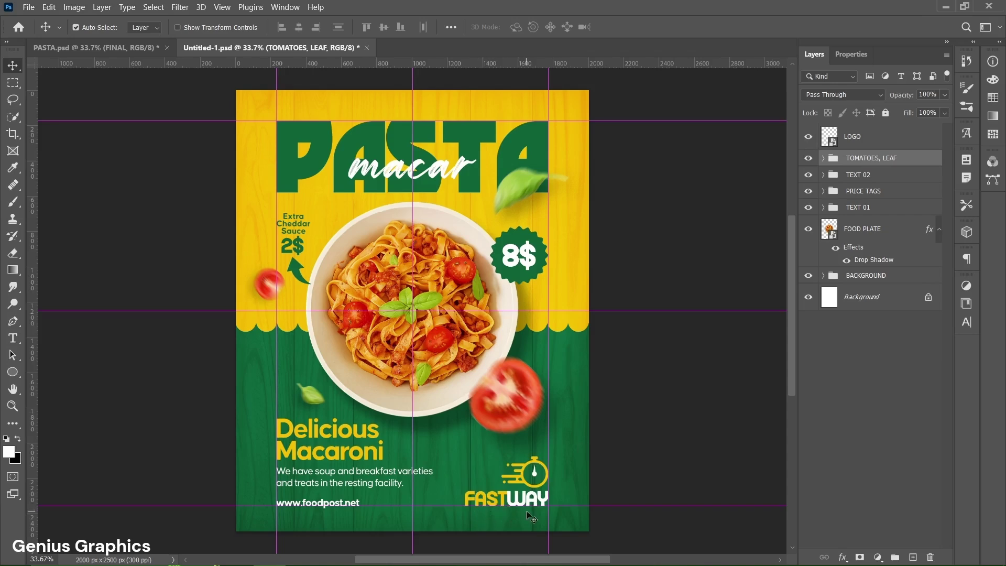
click(877, 139)
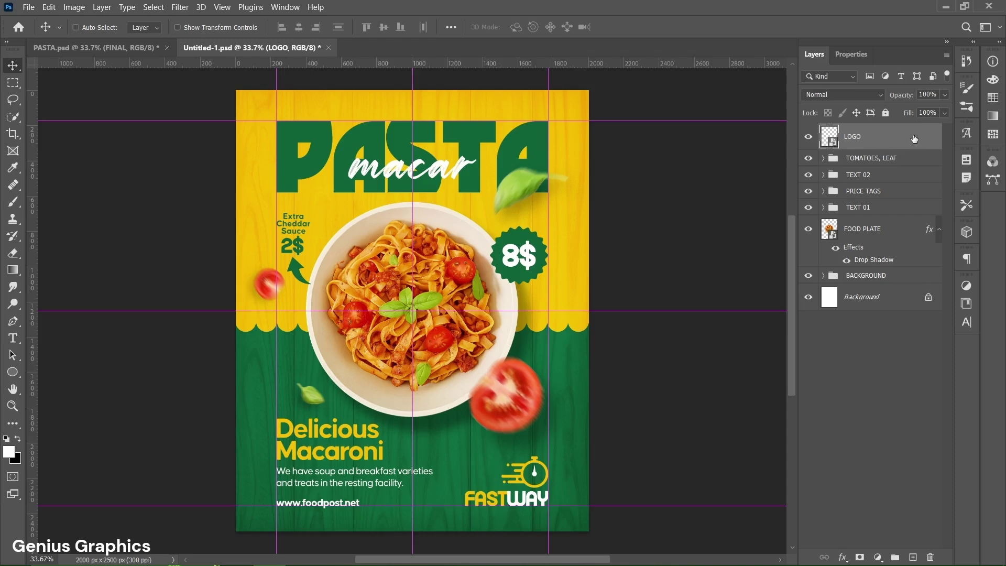
key(ctrl+alt+shift+e)
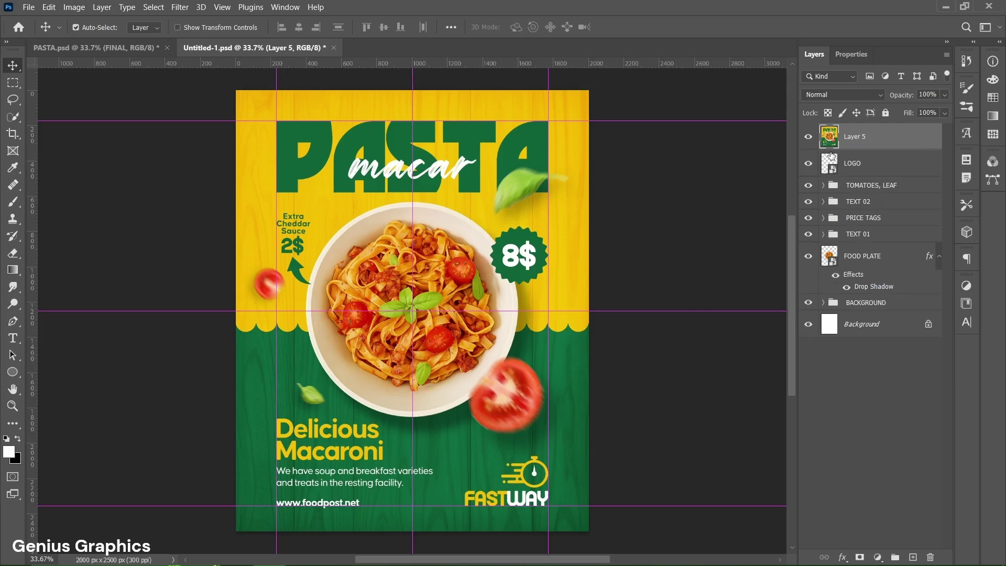
double_click(865, 137)
text(FINAL)
key(Return)
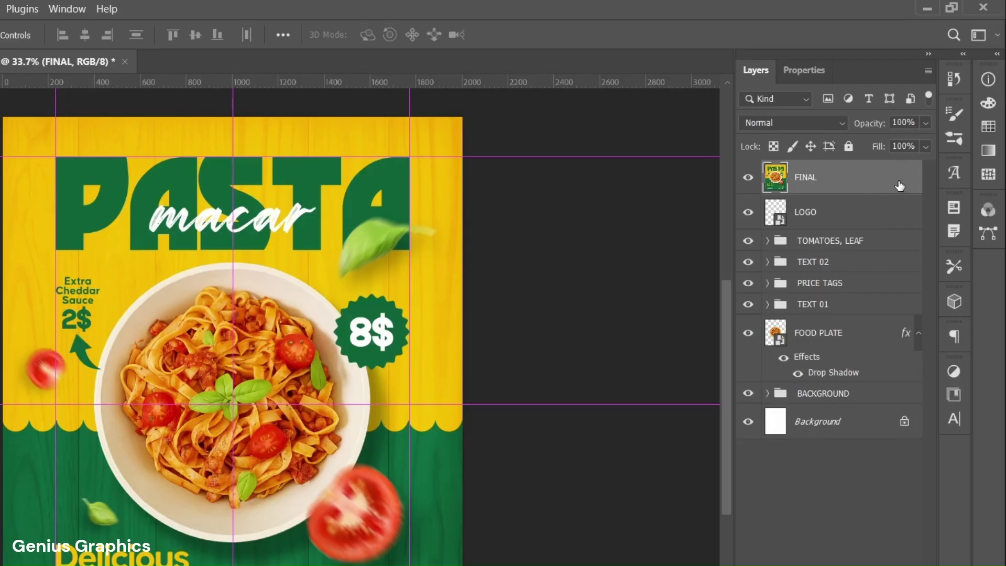
- Convert the FINAL layer to a Smart Object and apply a Camera Raw Filter with the Optics vignette at -75
right_click(923, 140)
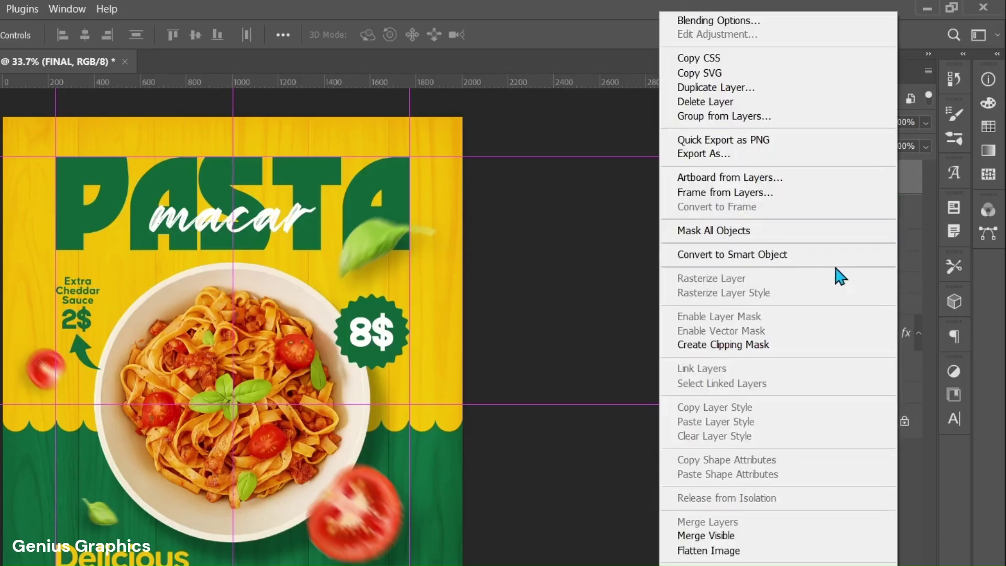
click(819, 260)
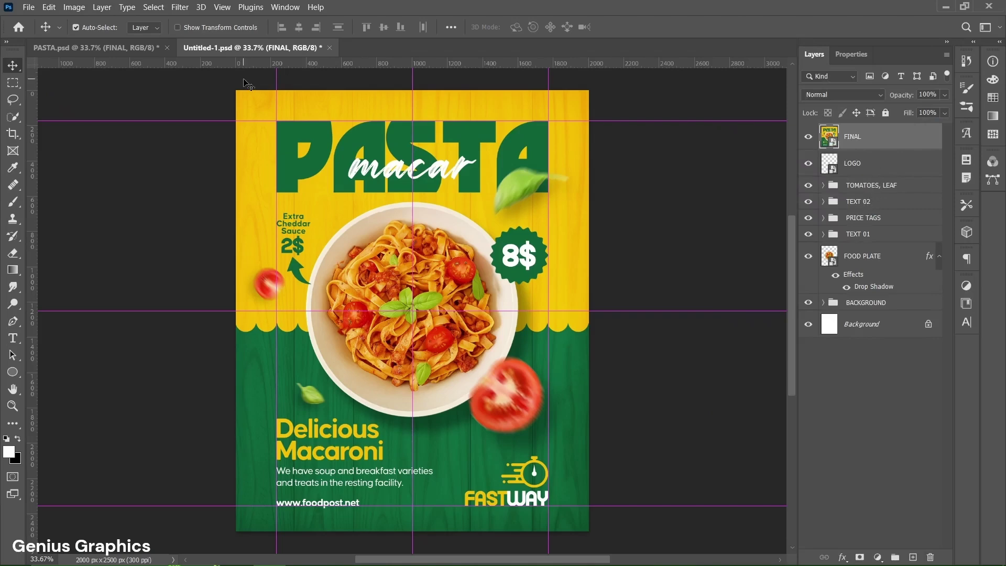
click(180, 7)
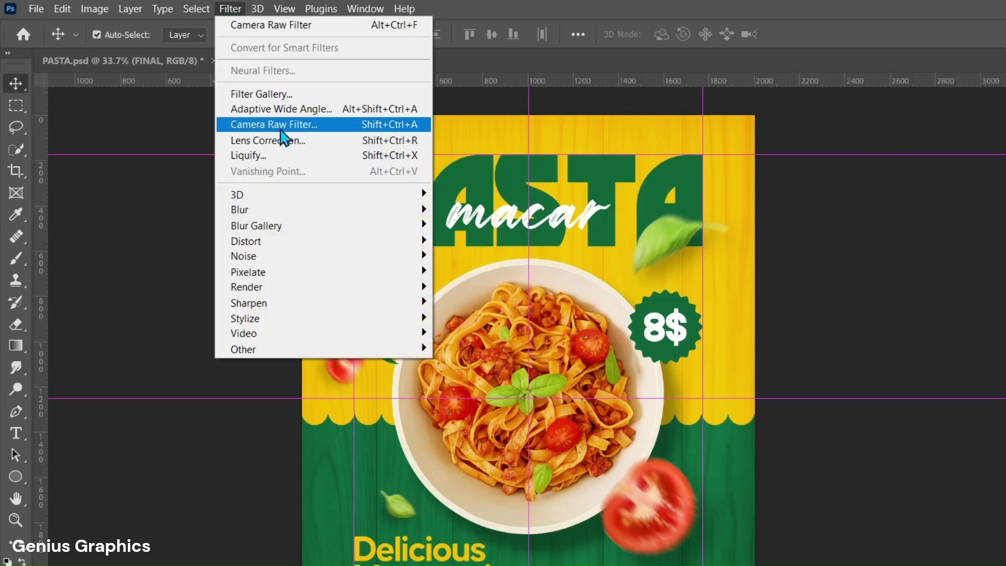
click(281, 126)
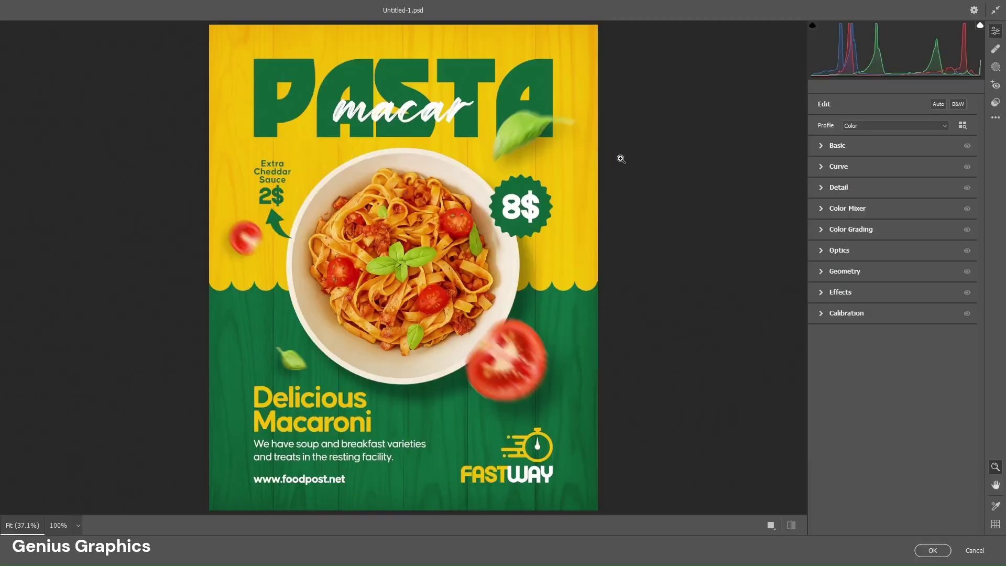
click(823, 256)
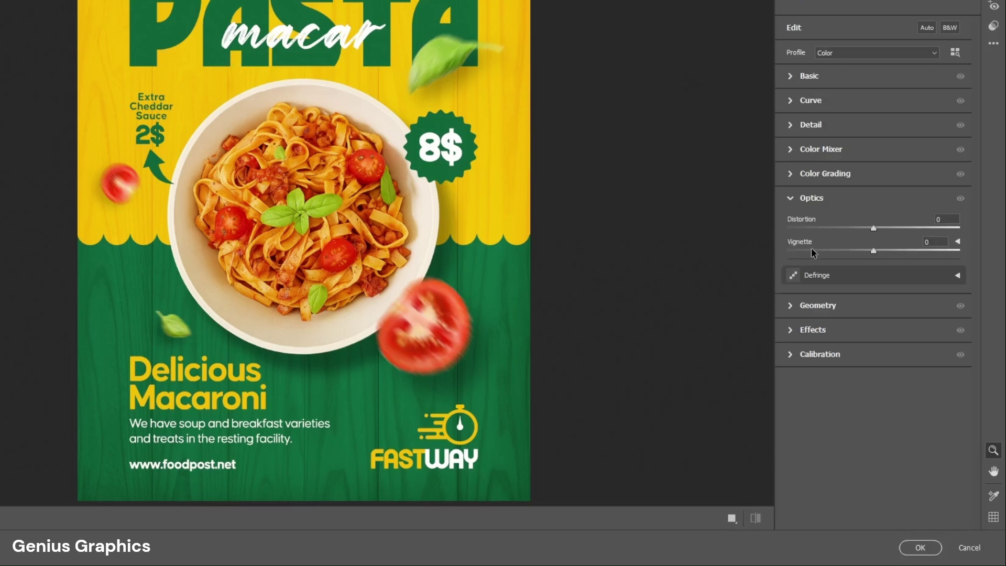
drag(873, 253, 811, 257)
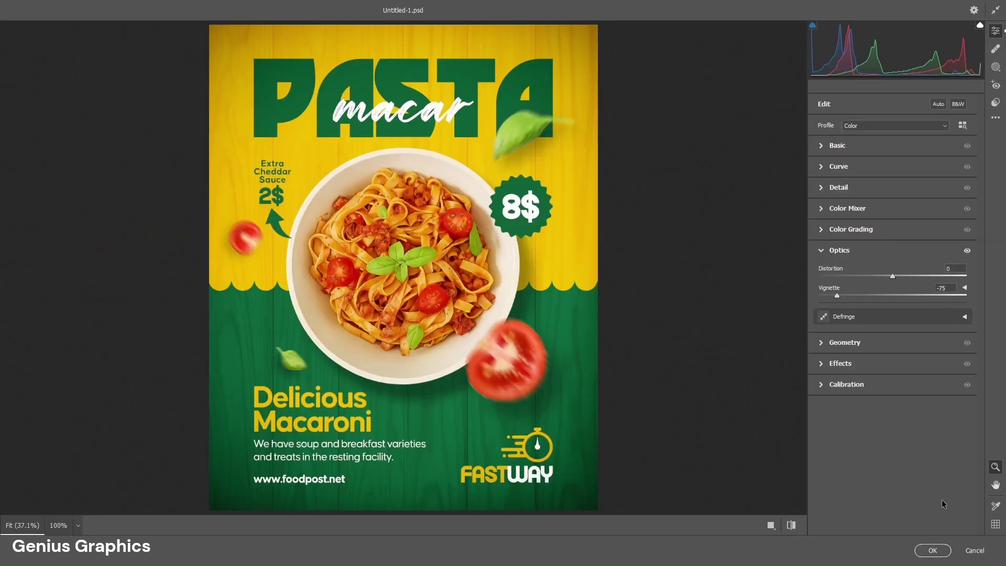
click(943, 550)
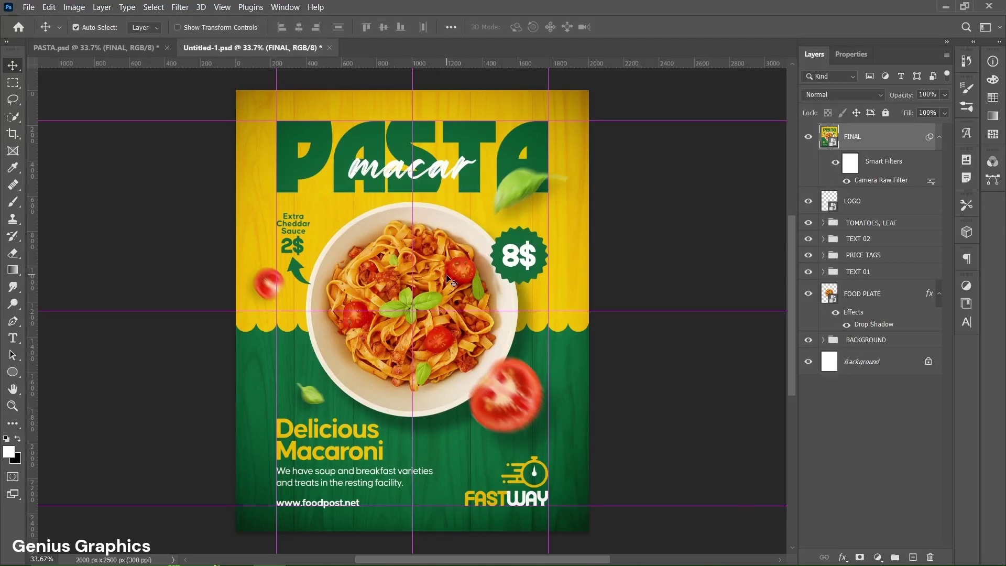
- Clear all guides from the poster document
click(222, 7)
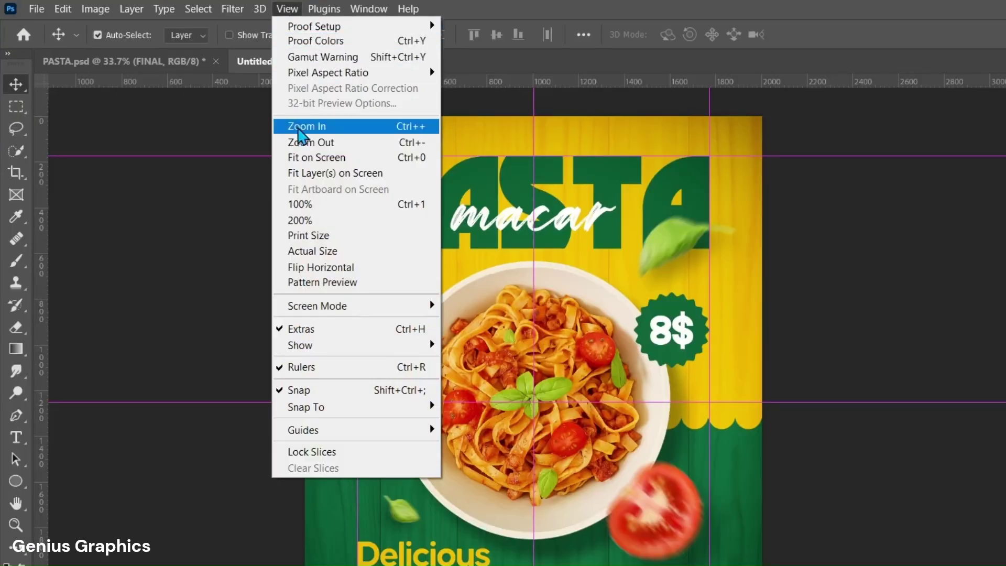
mouse_move(304, 432)
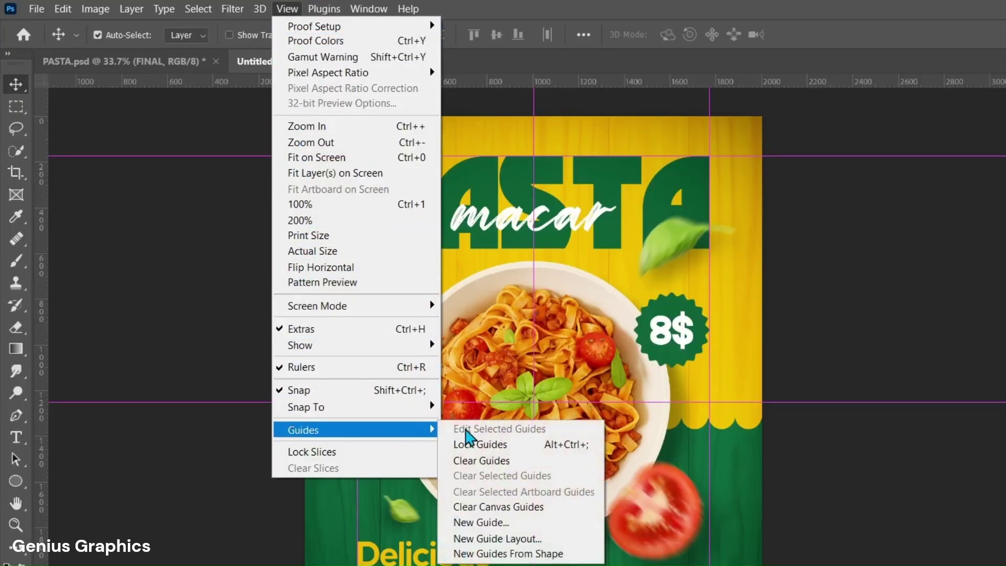
click(463, 461)
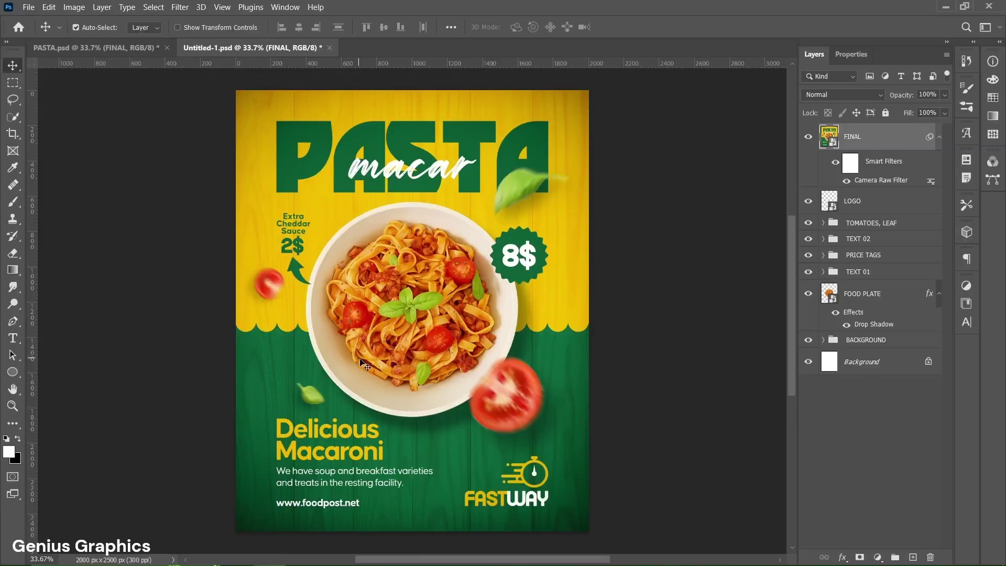